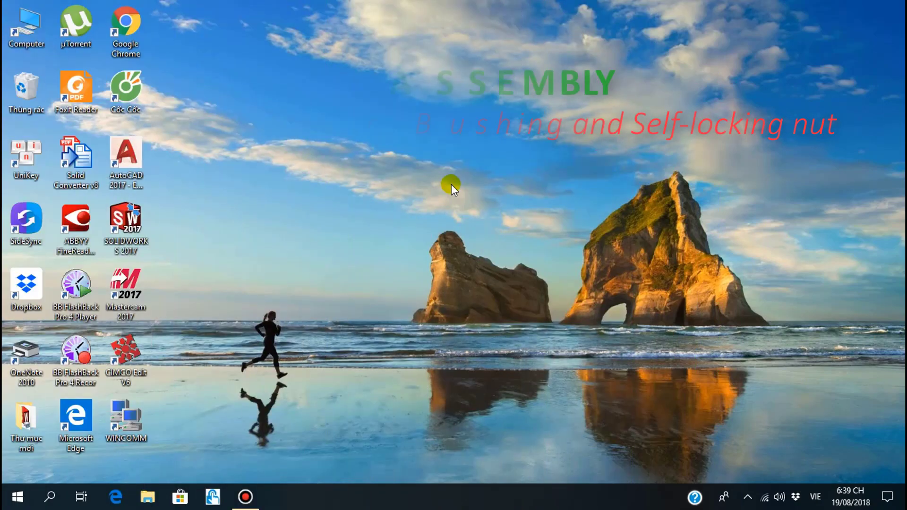
Open Shock Assembly.pdf in Foxit Reader from the assembly exercises folder on drive E
click(148, 497)
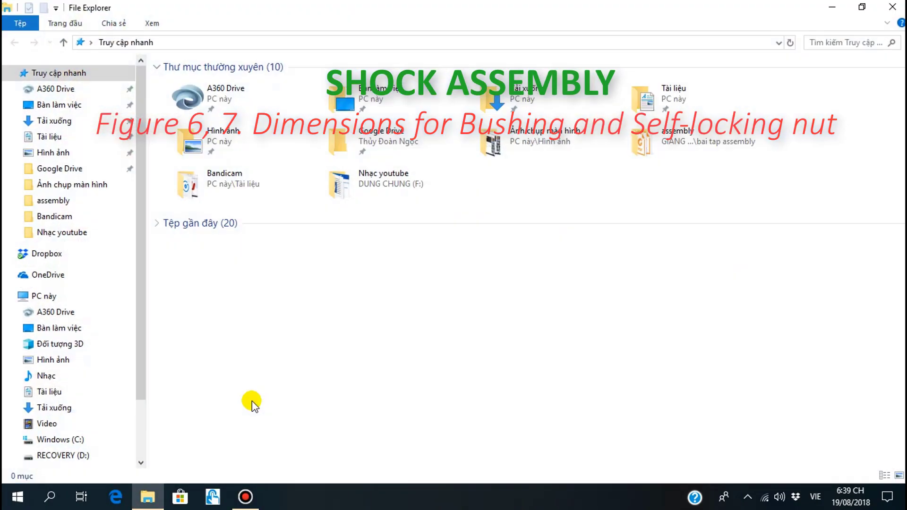
double_click(636, 145)
double_click(203, 221)
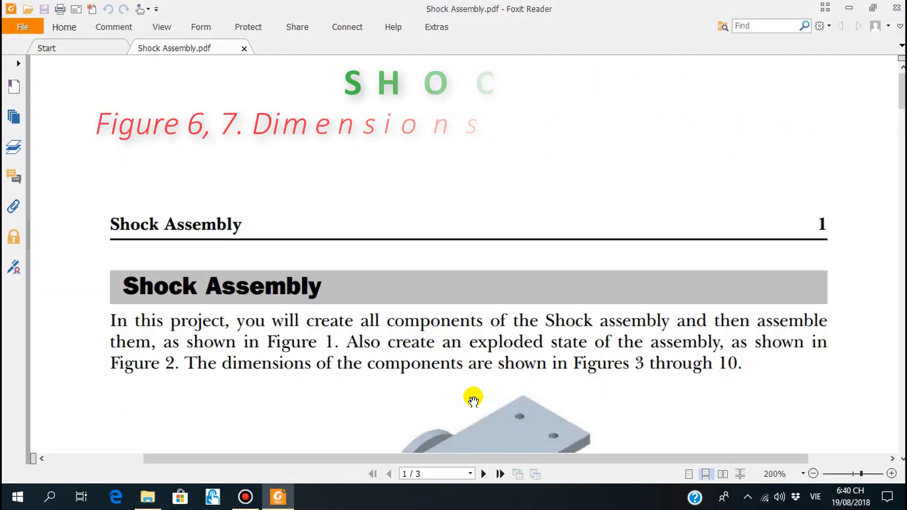
Scroll to page 3's Figure 7 self-locking nut dimensions, then minimize Foxit Reader
click(472, 400)
scroll(454, 349, down, 3)
scroll(484, 378, down, 6)
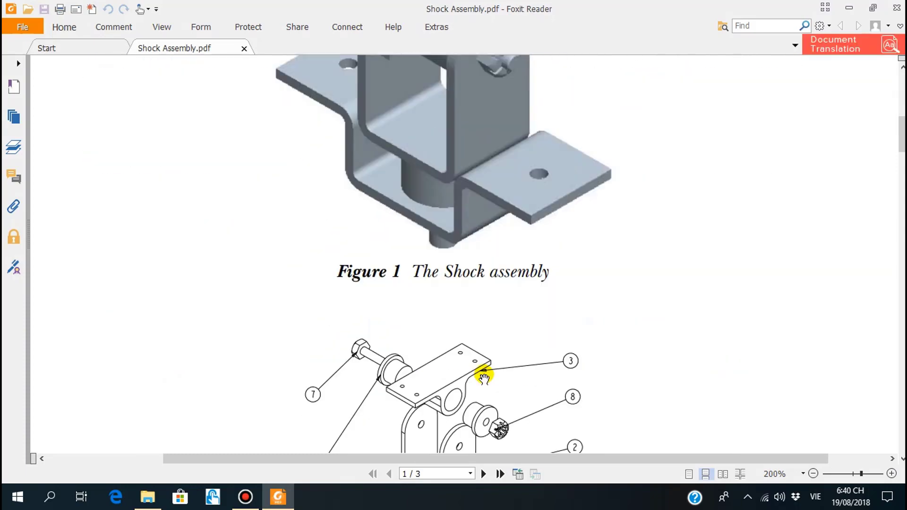
scroll(487, 360, down, 5)
scroll(488, 353, down, 5)
scroll(490, 353, down, 5)
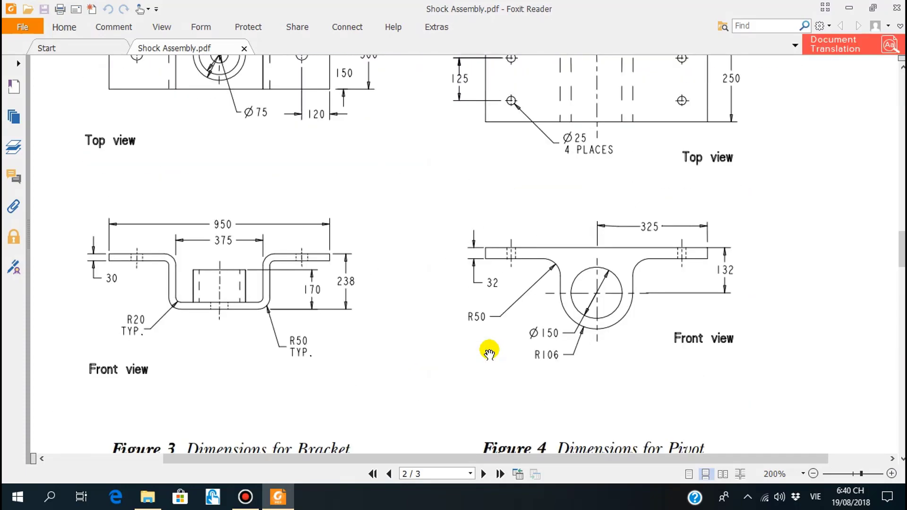
scroll(490, 353, down, 5)
scroll(490, 352, down, 3)
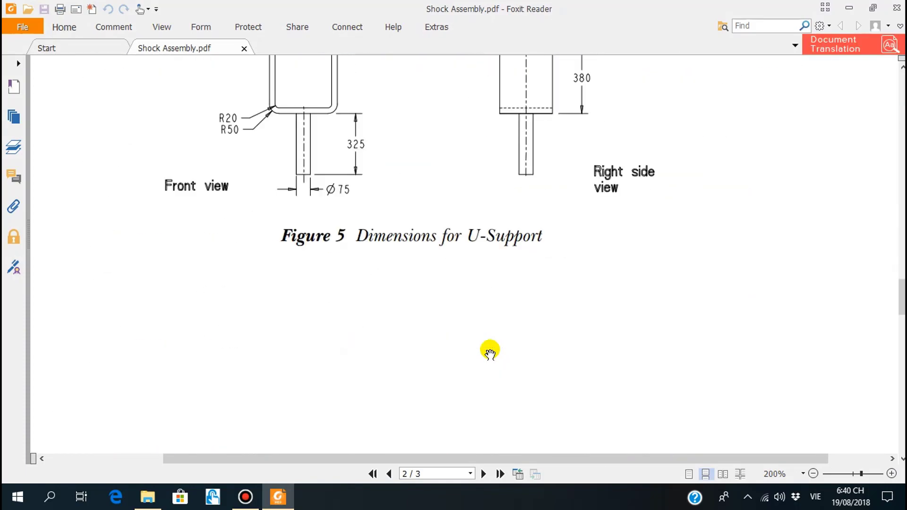
scroll(490, 352, down, 5)
scroll(491, 352, down, 6)
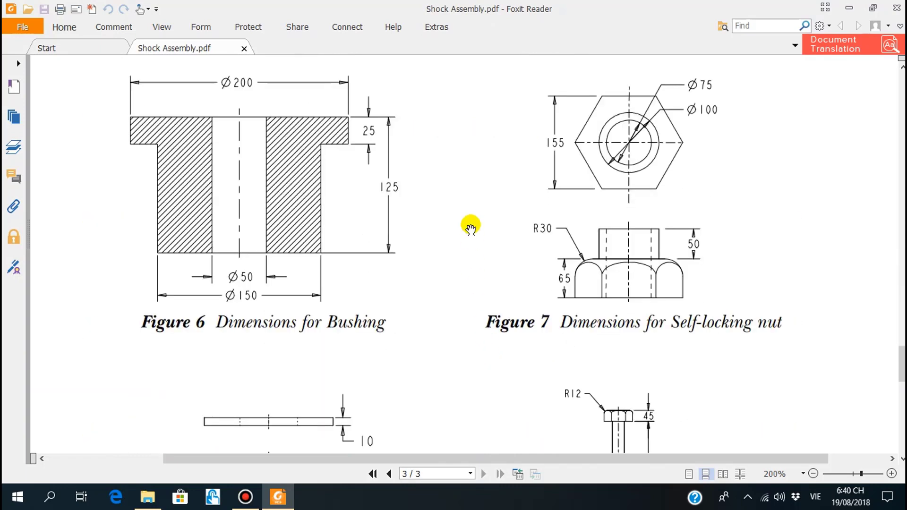
drag(471, 227, 474, 263)
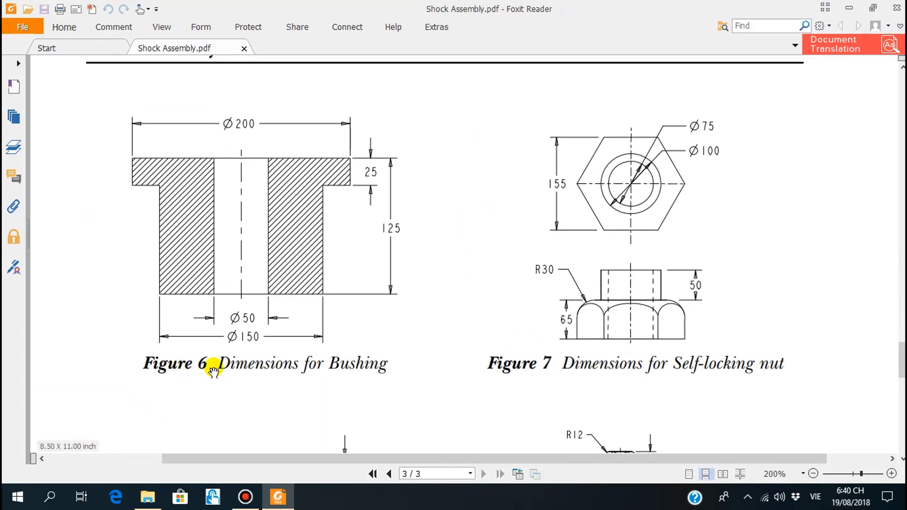
click(849, 9)
mouse_move(278, 497)
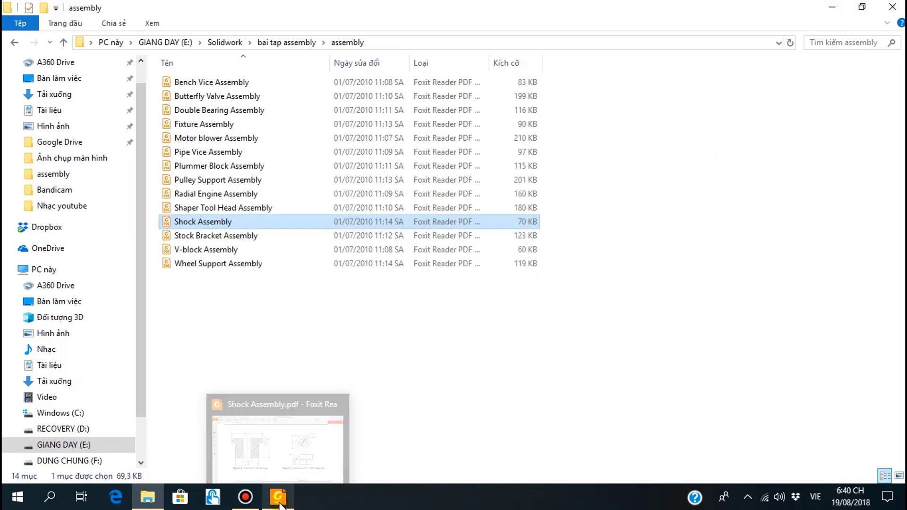
Launch SOLIDWORKS 2017 from the desktop and create a new Part document
key(super+d)
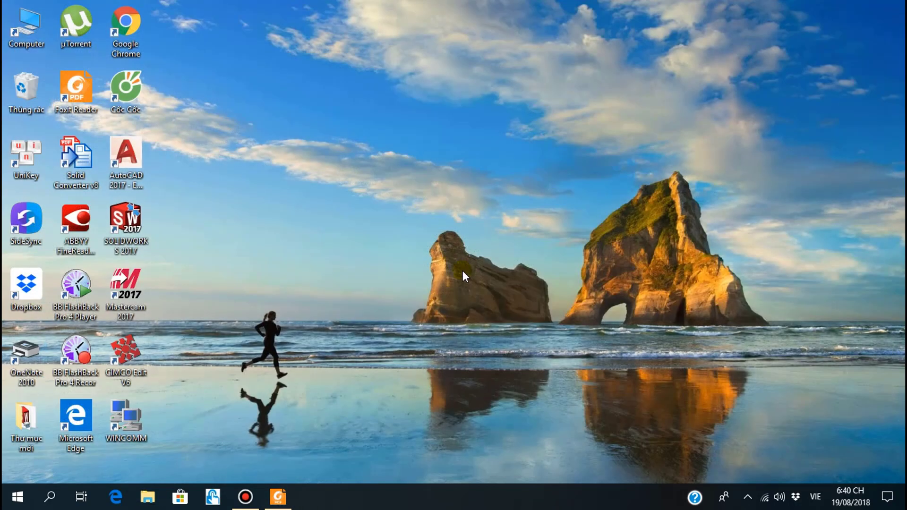
double_click(131, 226)
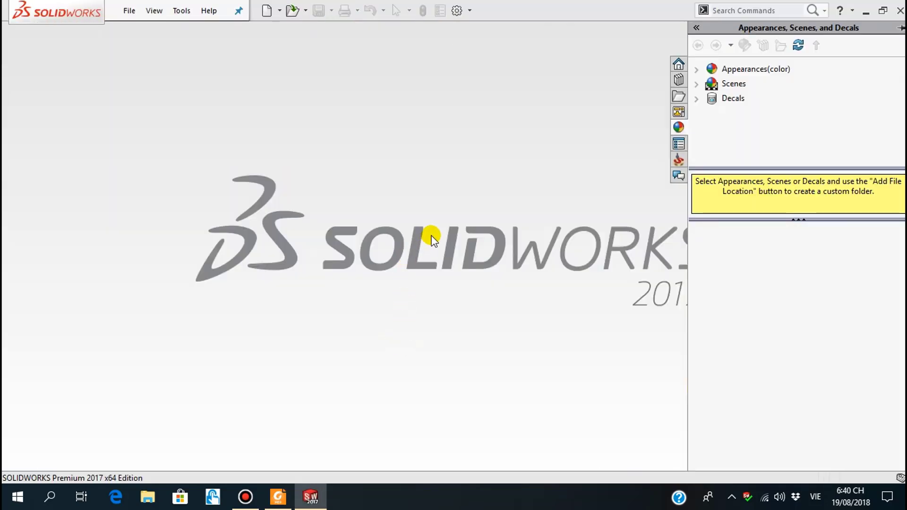
click(443, 212)
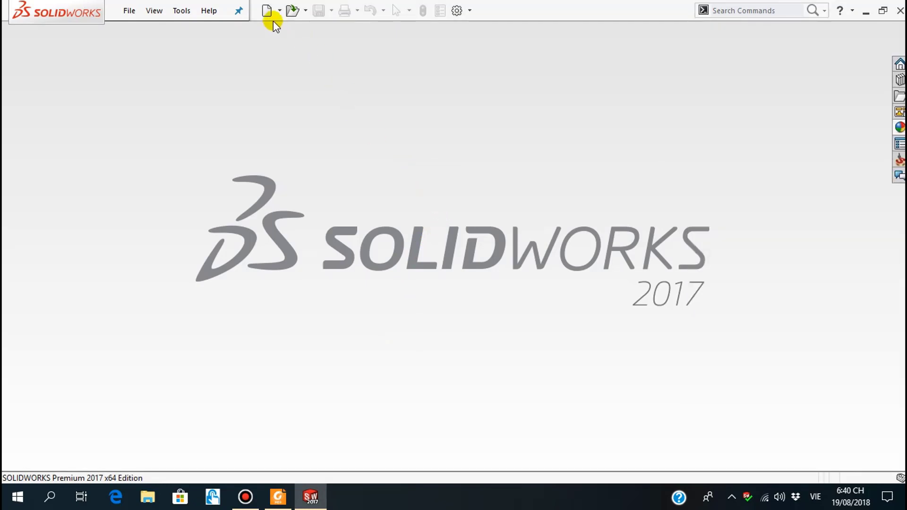
click(264, 11)
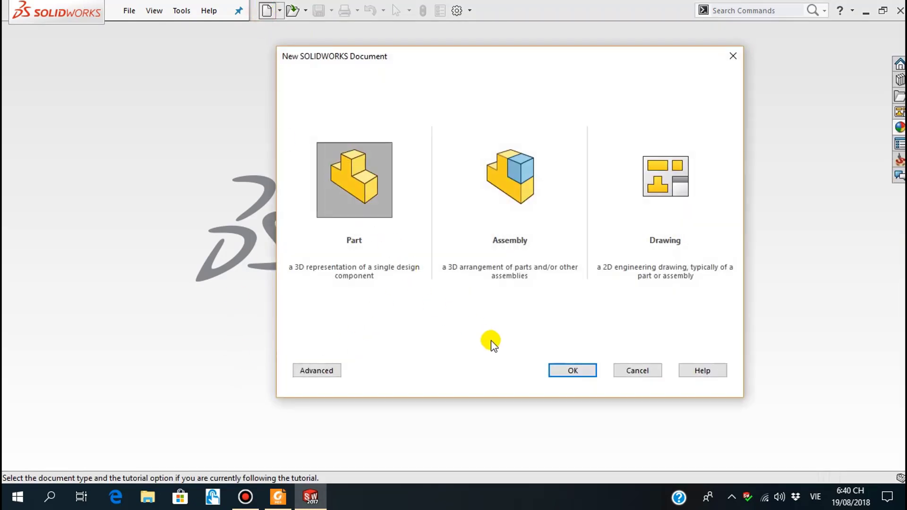
click(563, 372)
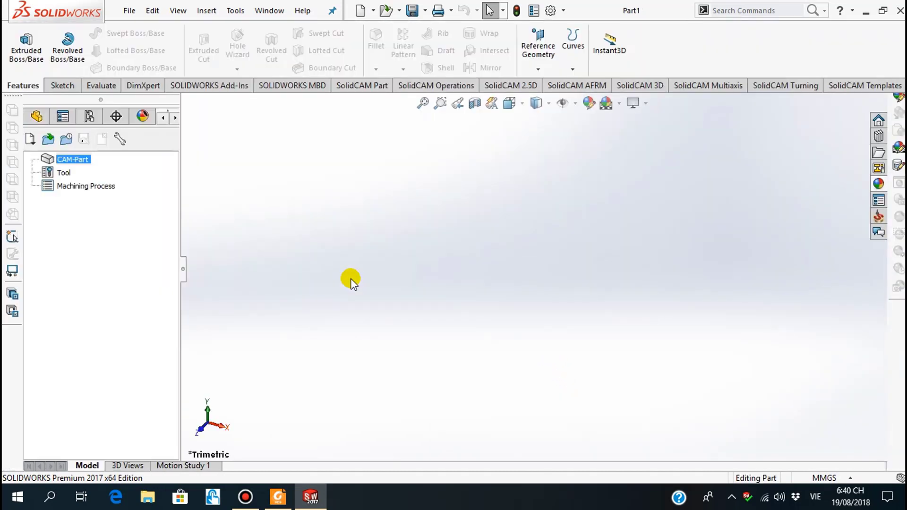
Select Front Plane in the FeatureManager tree and view it Normal To
click(37, 116)
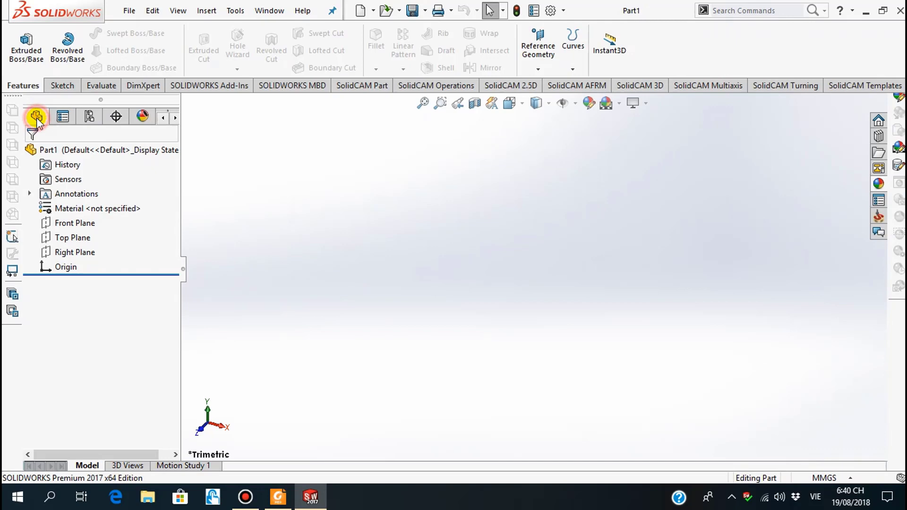
click(54, 226)
click(118, 202)
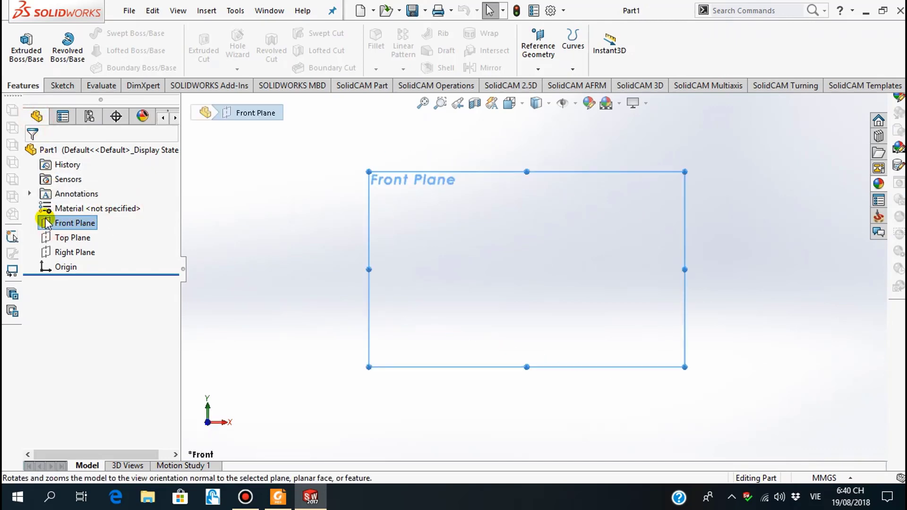
Start a Front Plane sketch and draw a vertical centerline through the origin
click(56, 201)
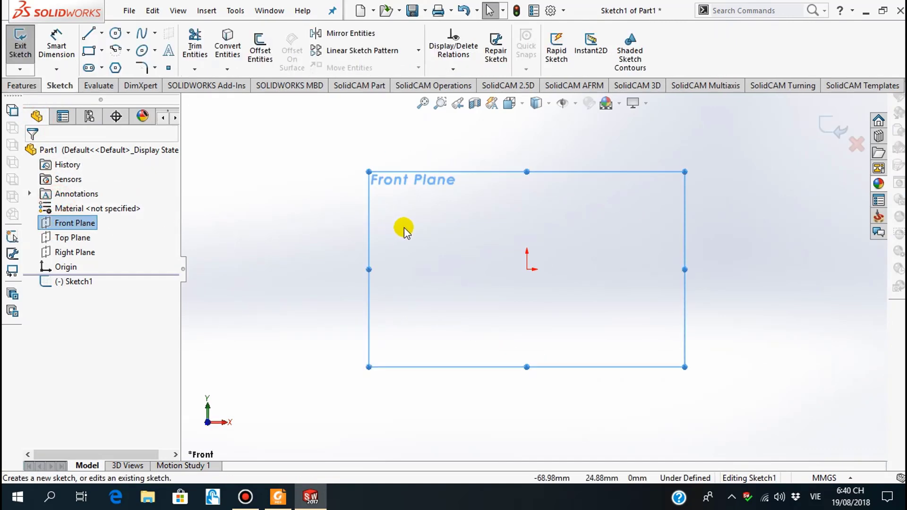
click(273, 504)
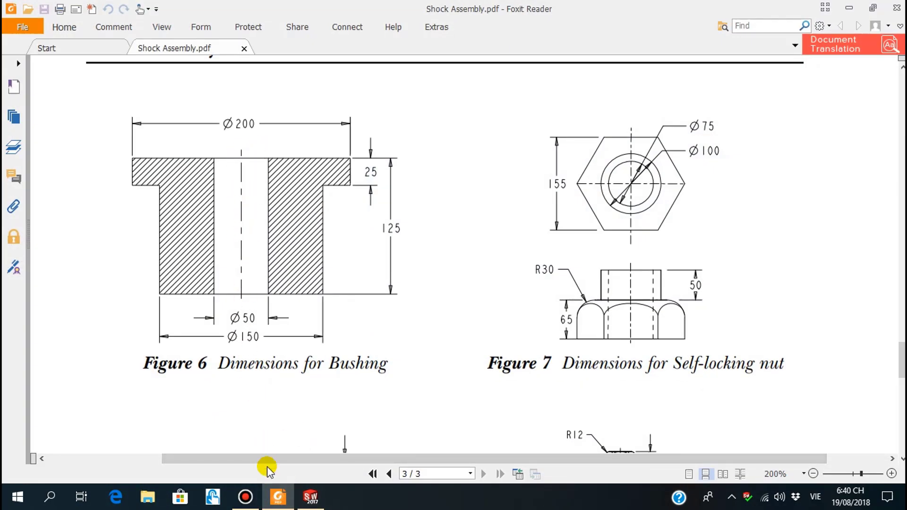
click(279, 498)
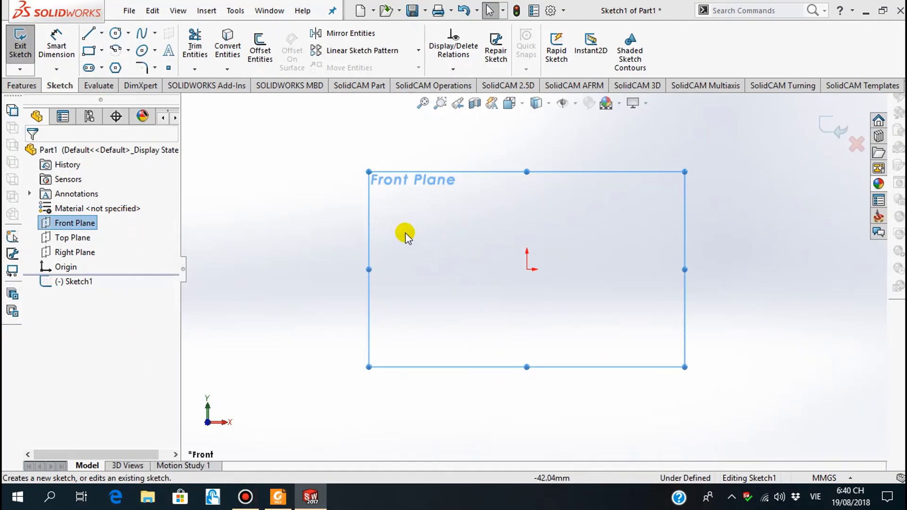
click(101, 33)
click(120, 65)
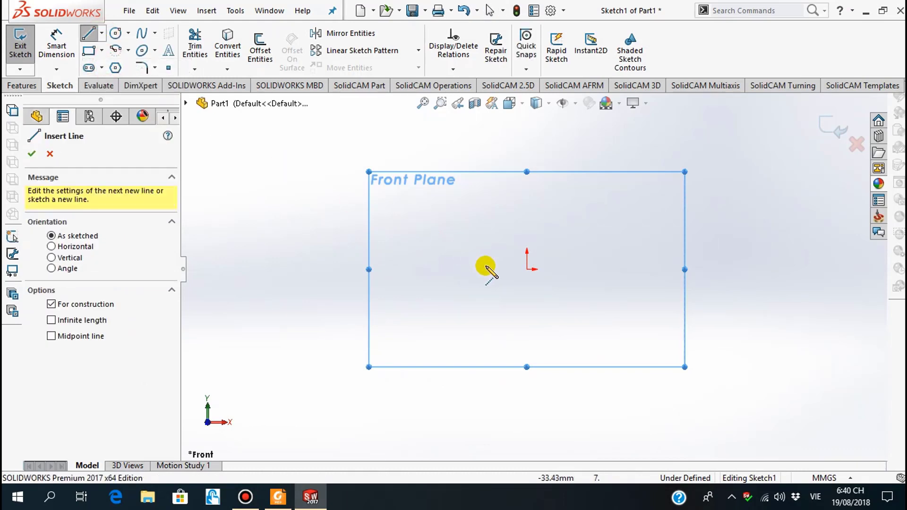
click(527, 269)
click(527, 195)
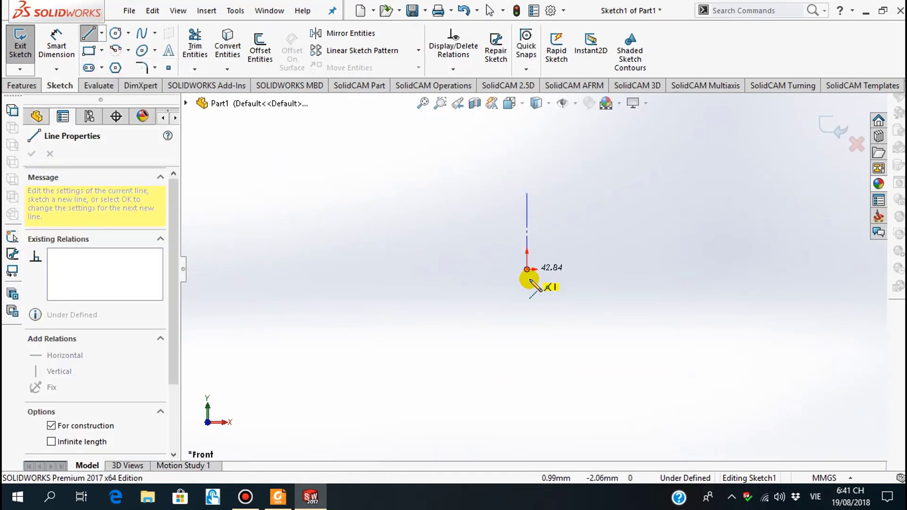
click(527, 312)
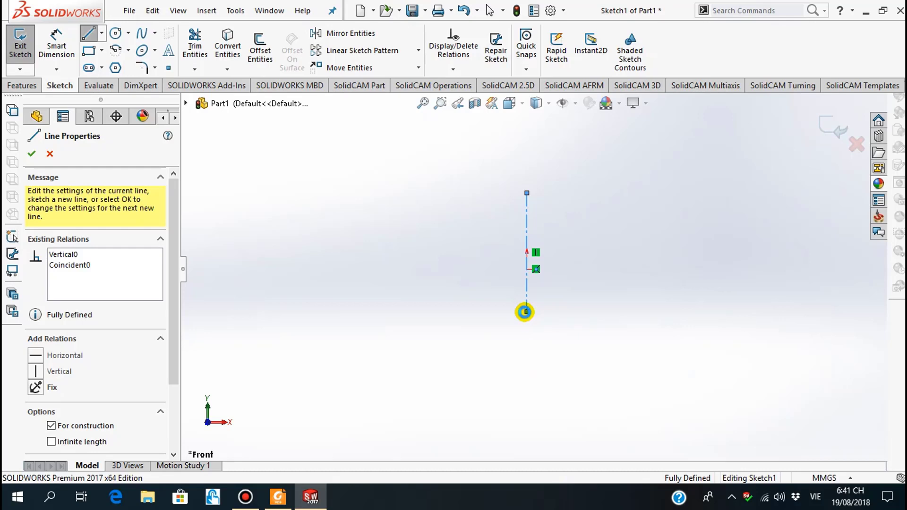
key(Escape)
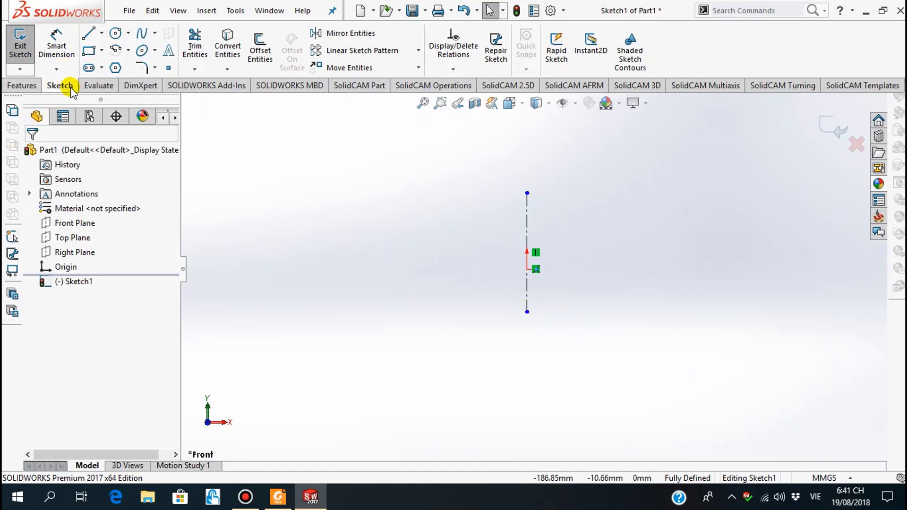
Draw the closed stepped half-profile with lines, starting and ending on the centerline
click(88, 33)
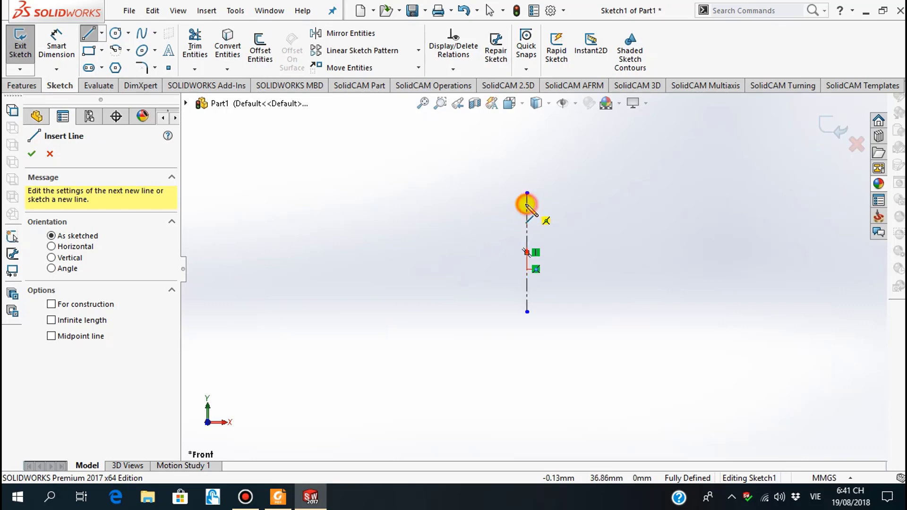
click(527, 205)
click(455, 203)
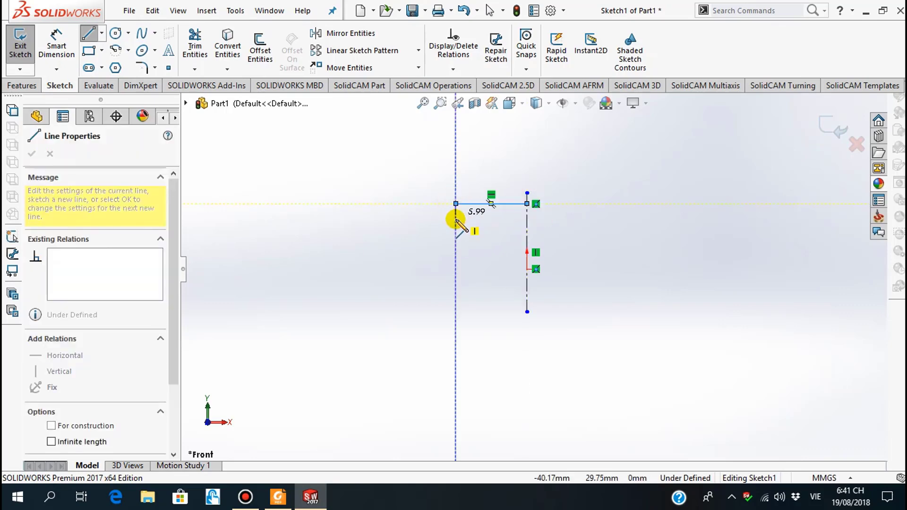
click(455, 233)
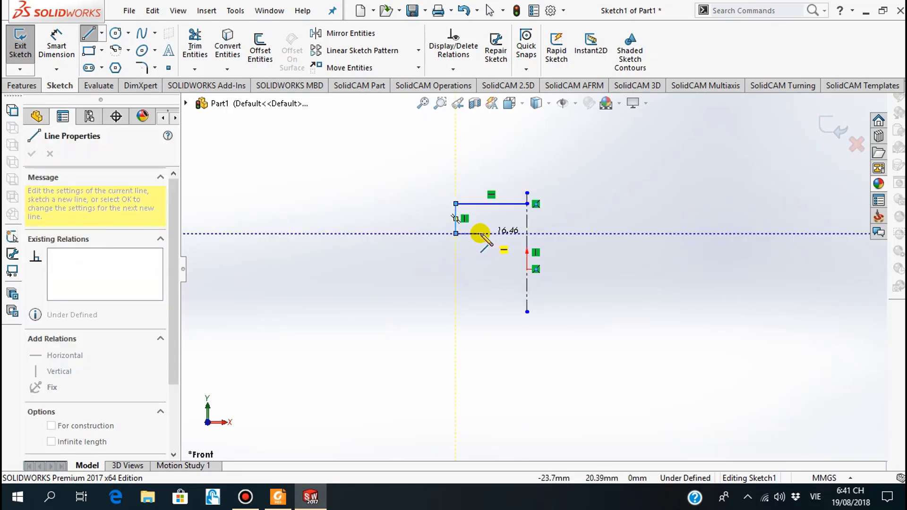
click(472, 234)
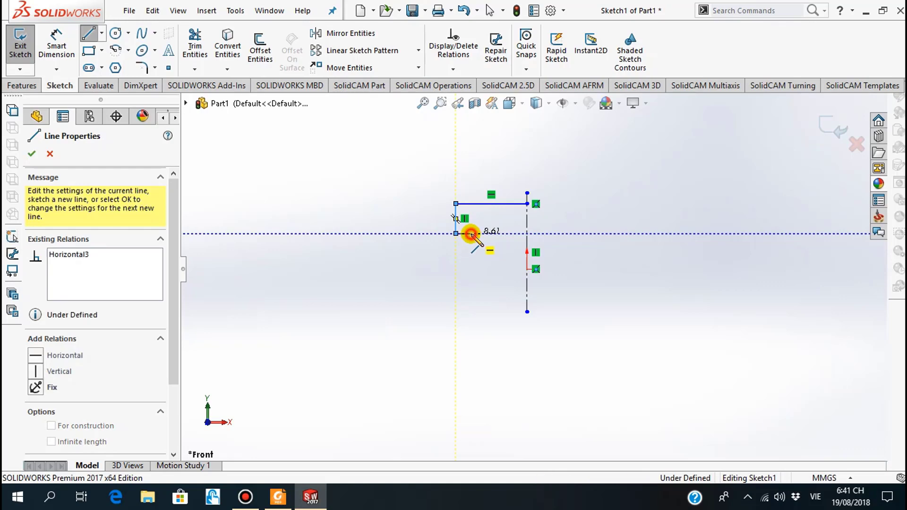
click(471, 302)
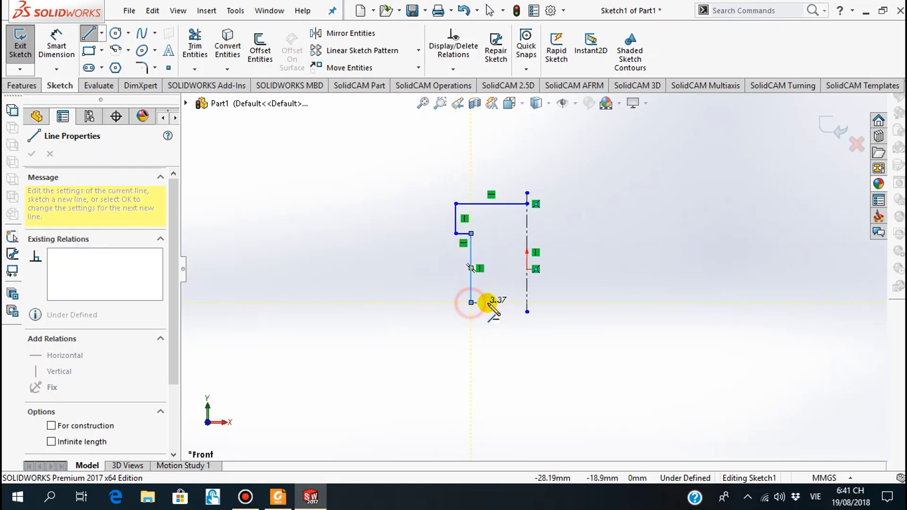
click(528, 302)
key(Escape)
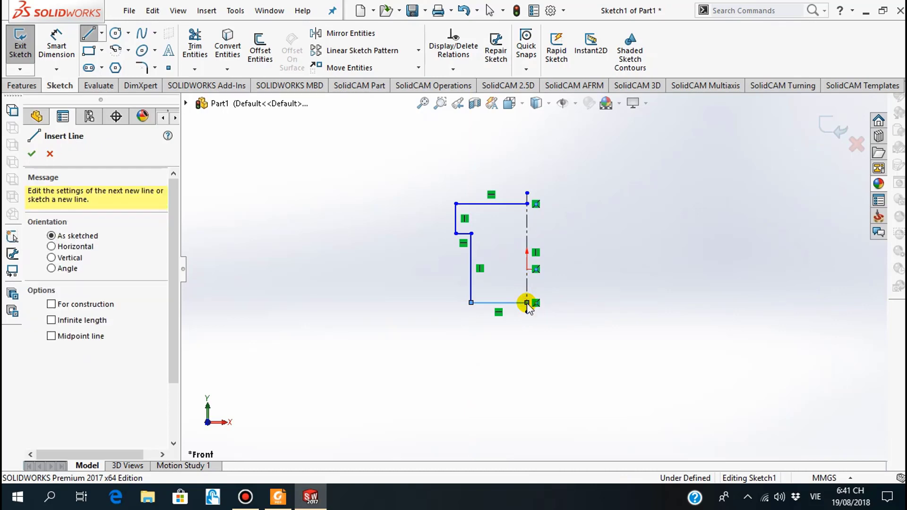
key(Escape)
click(279, 497)
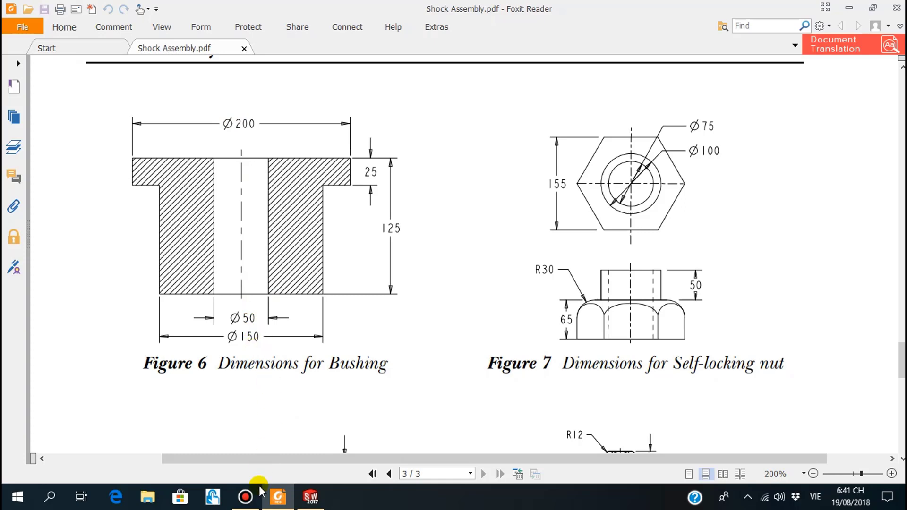
Dimension the profile's base diameter to 150 and collar diameter to 200
click(310, 497)
click(55, 38)
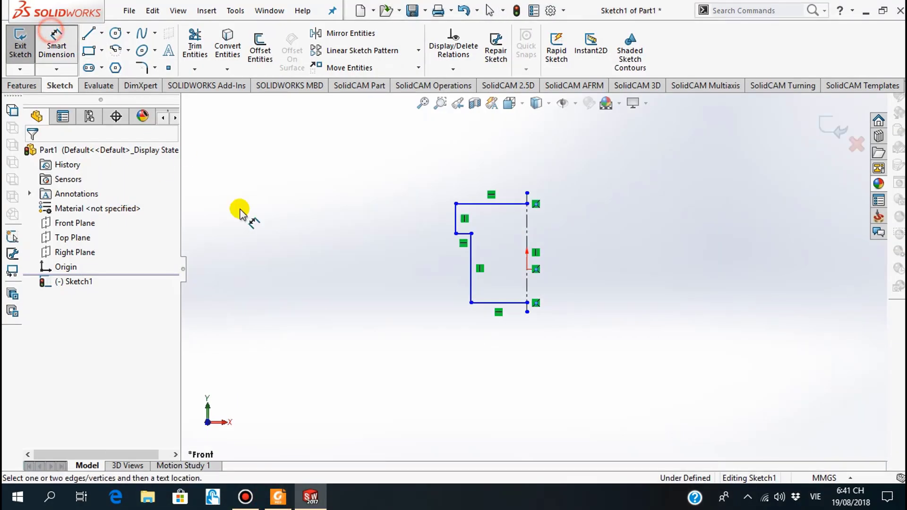
click(472, 291)
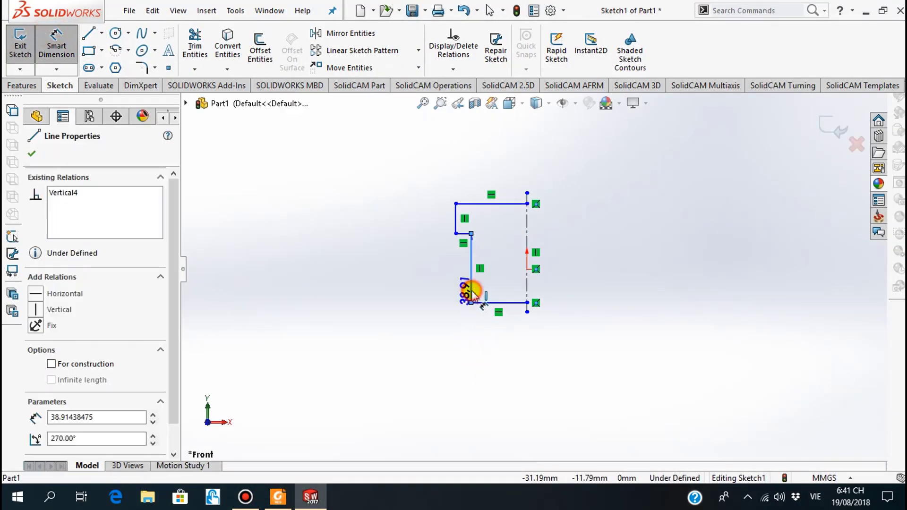
click(528, 287)
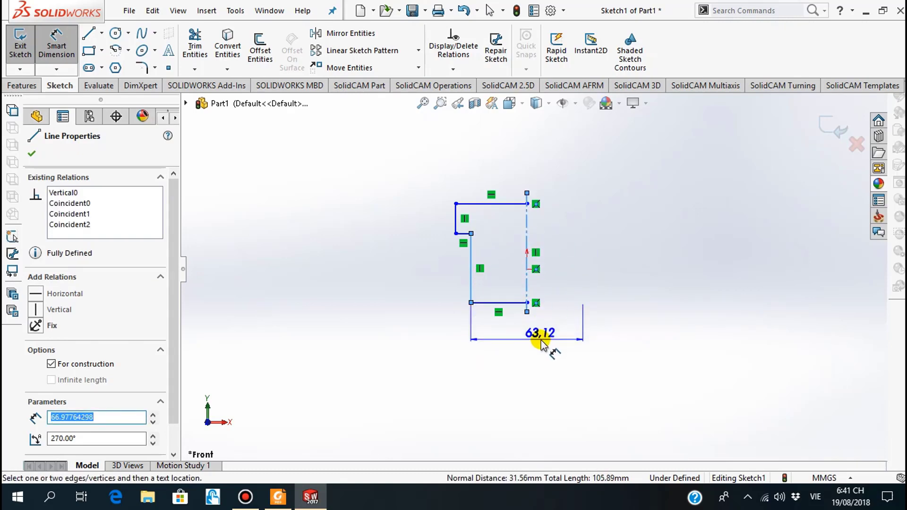
click(544, 350)
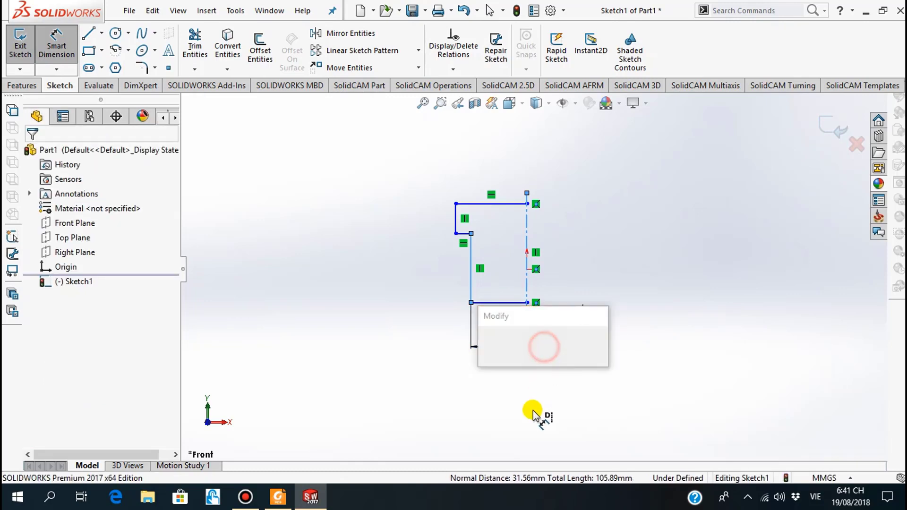
text(150)
key(Return)
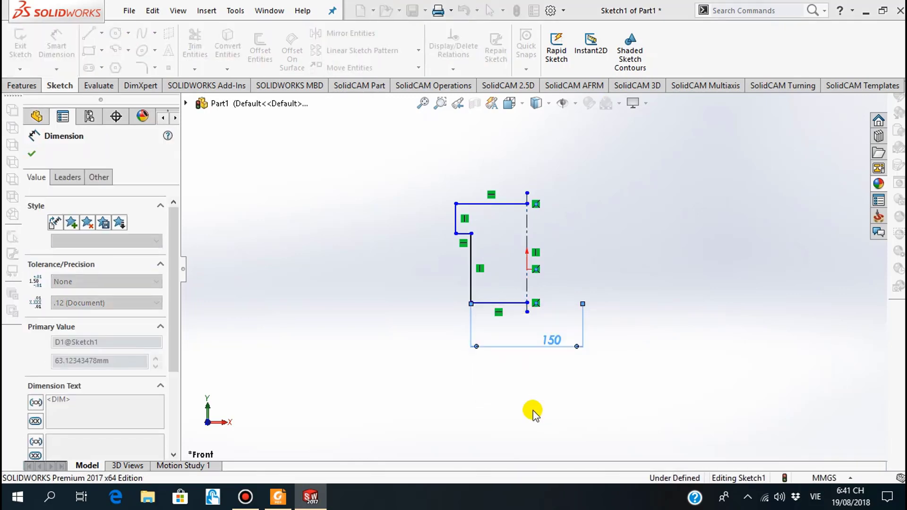
click(455, 227)
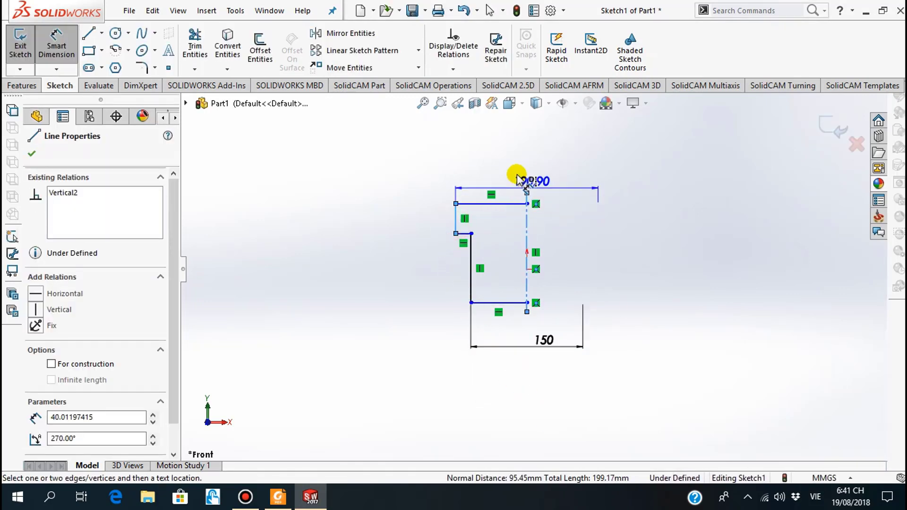
click(527, 163)
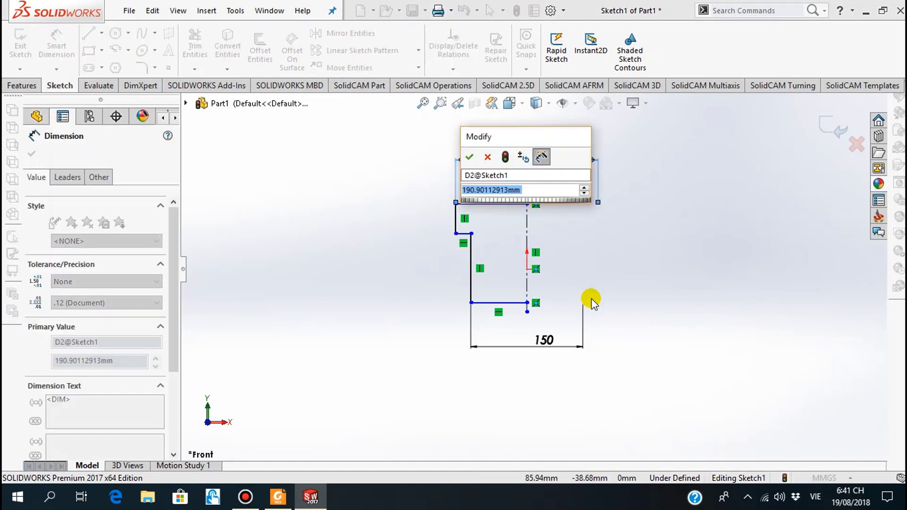
text(200)
key(Return)
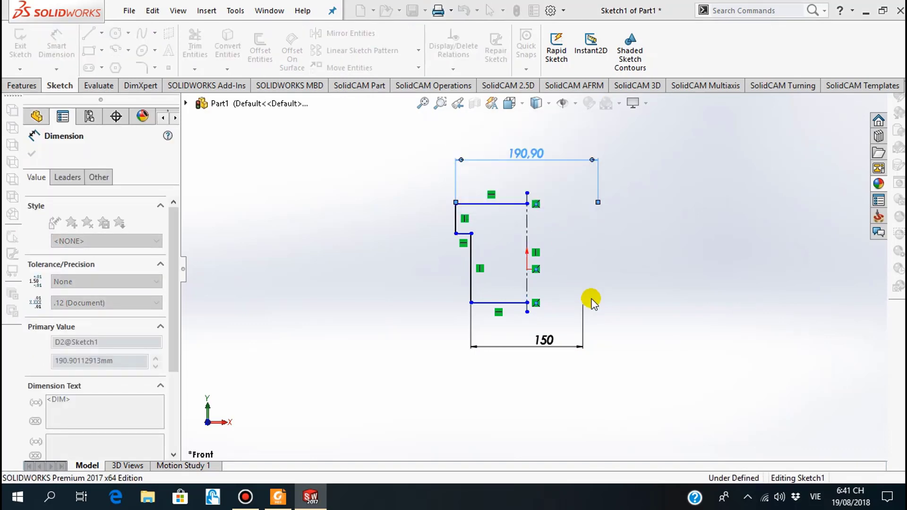
click(31, 153)
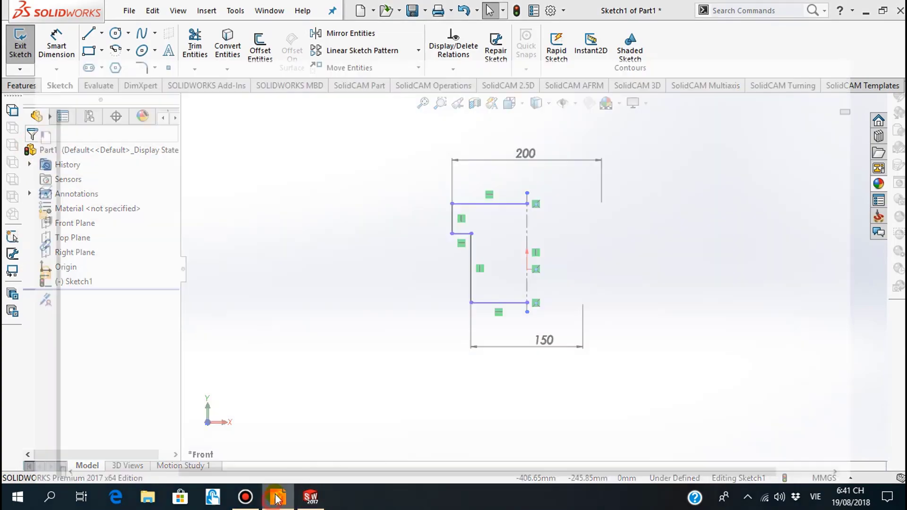
Dimension the collar height to 25 and the overall height to 125
click(276, 499)
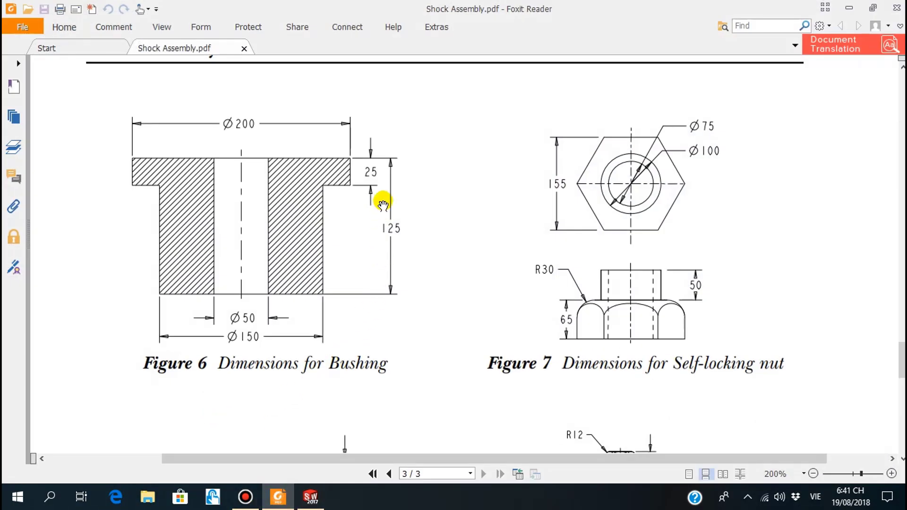
click(278, 497)
click(57, 45)
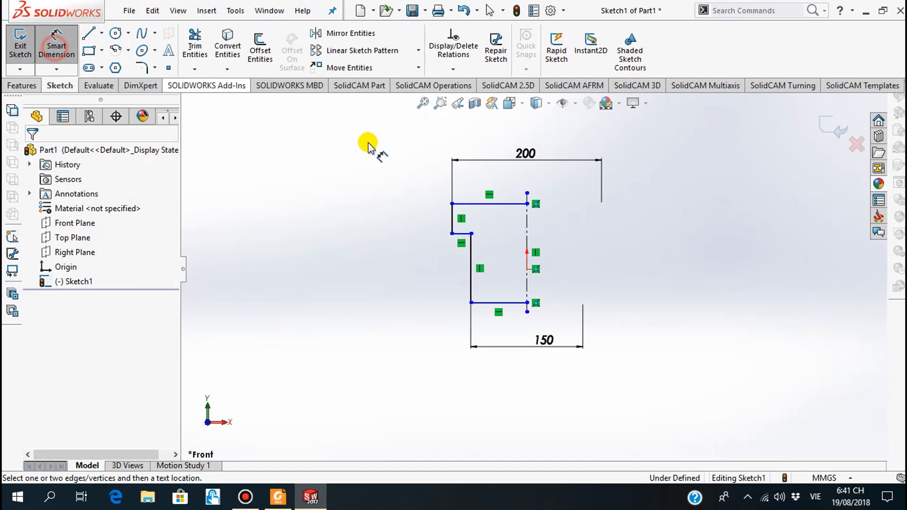
click(453, 219)
click(402, 291)
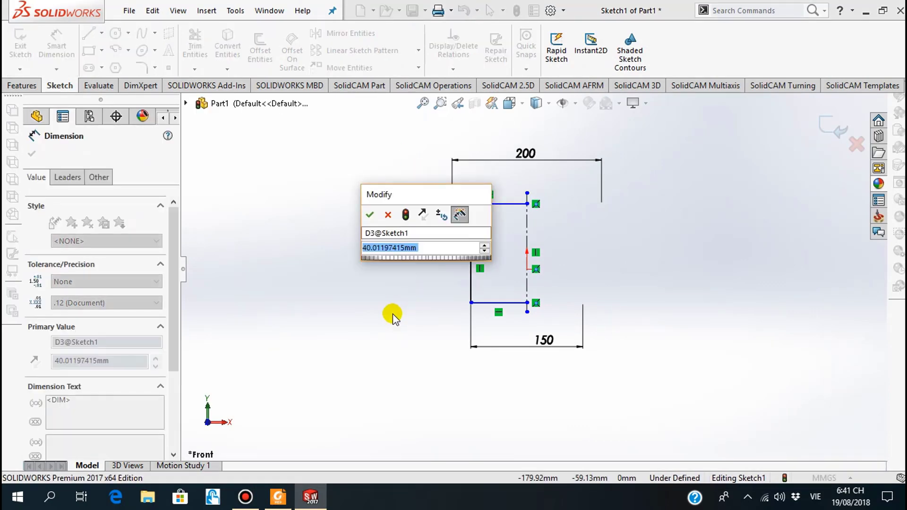
text(25)
key(Return)
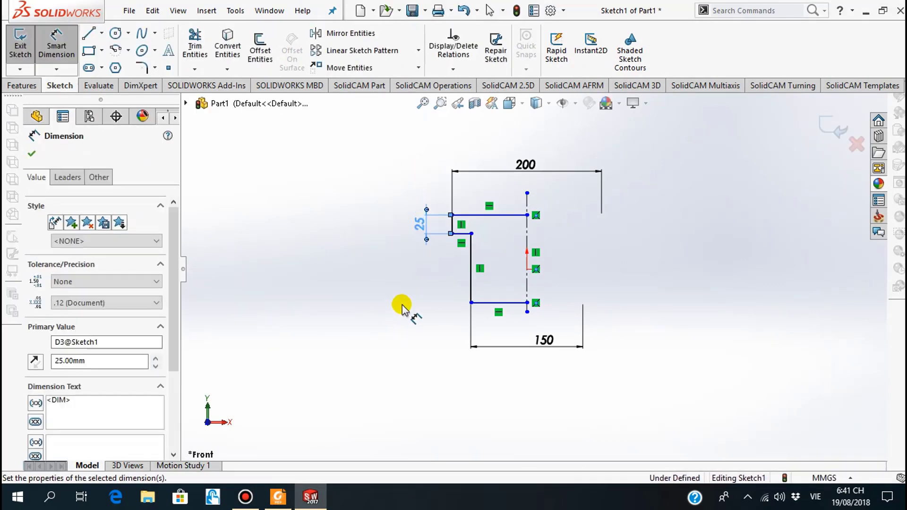
click(499, 217)
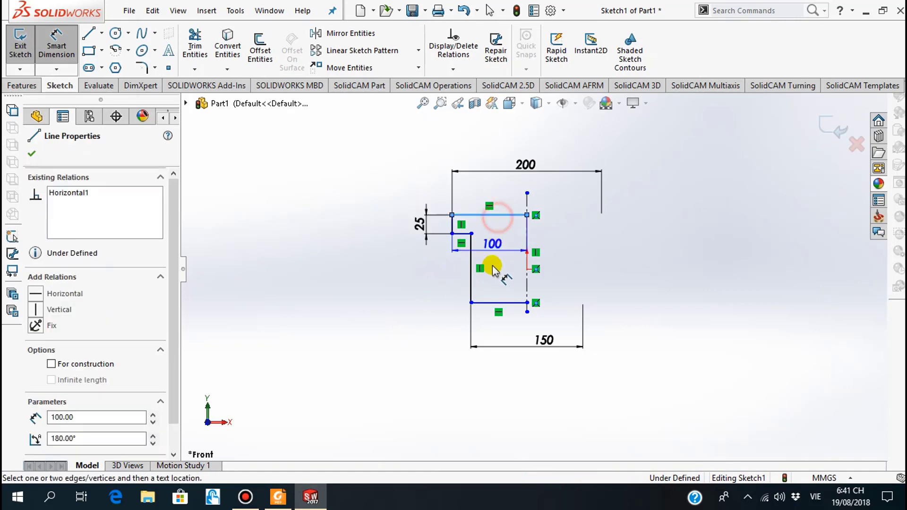
click(494, 302)
click(391, 342)
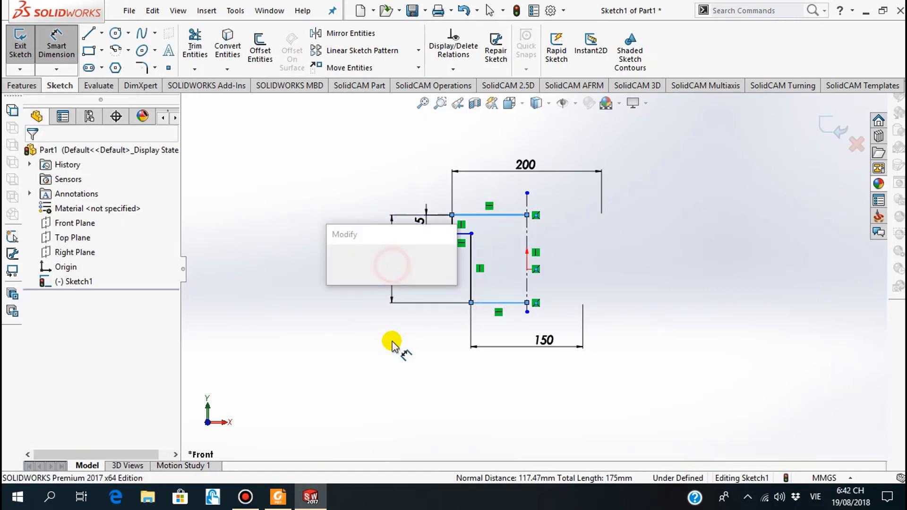
text(125)
key(Return)
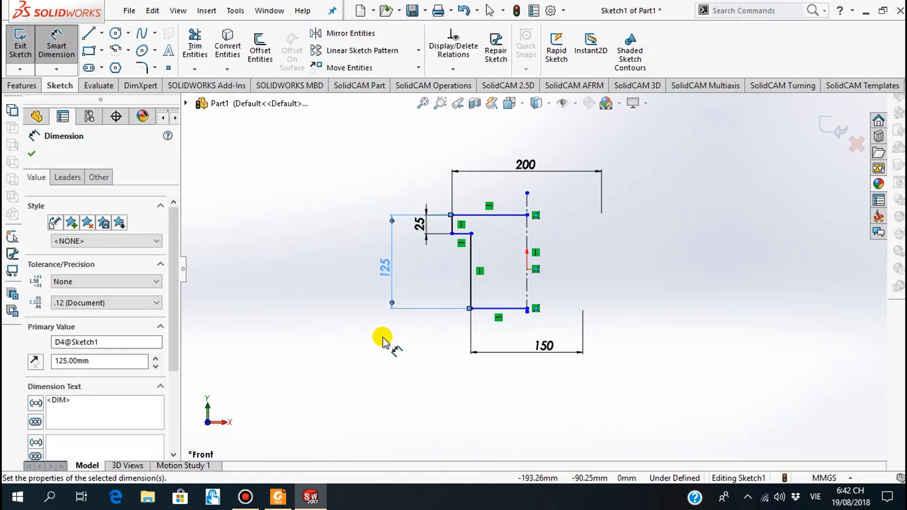
click(35, 154)
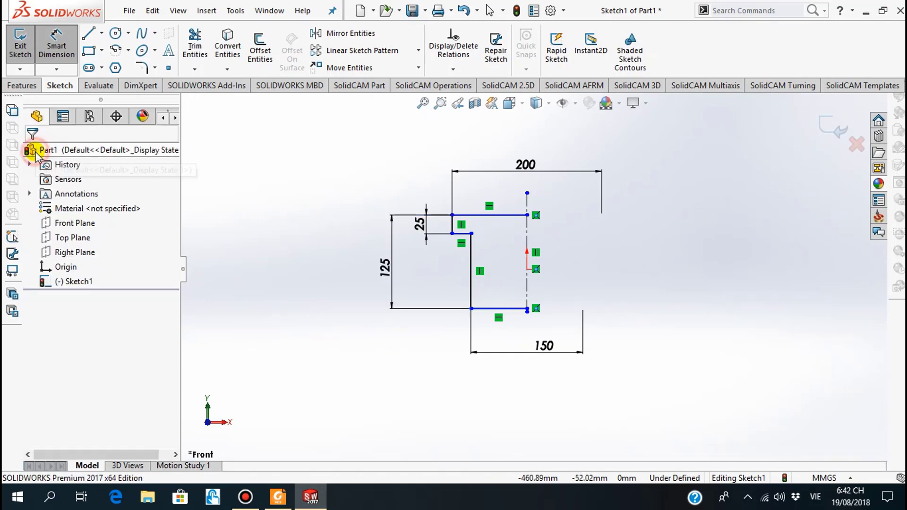
click(278, 500)
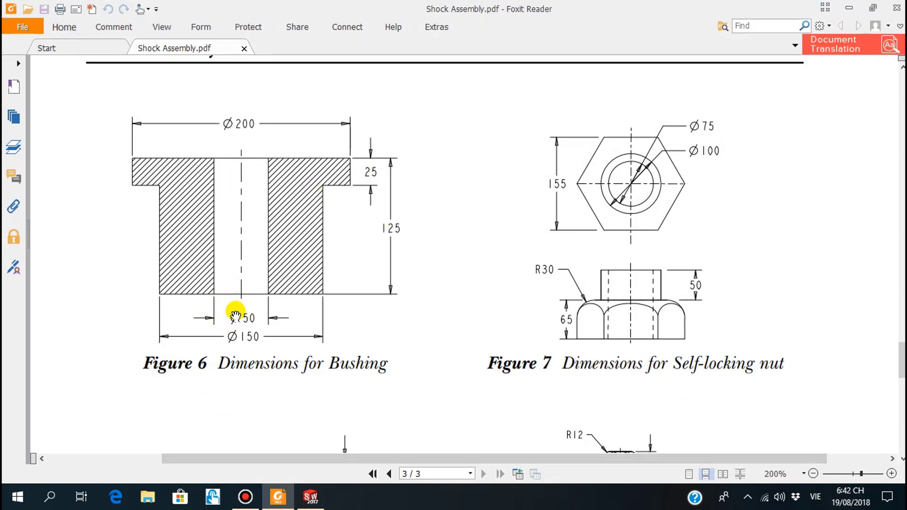
Draw a vertical inner edge line from the profile's top edge to its bottom edge
click(311, 498)
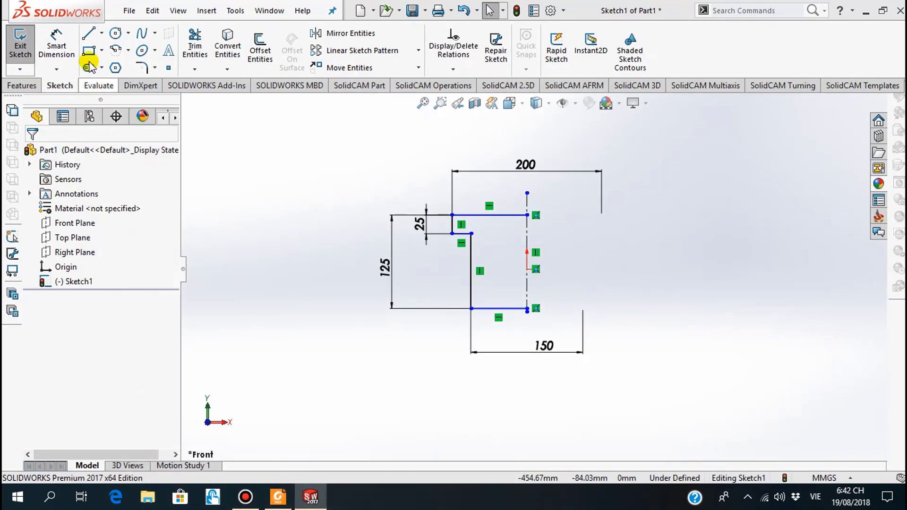
click(87, 37)
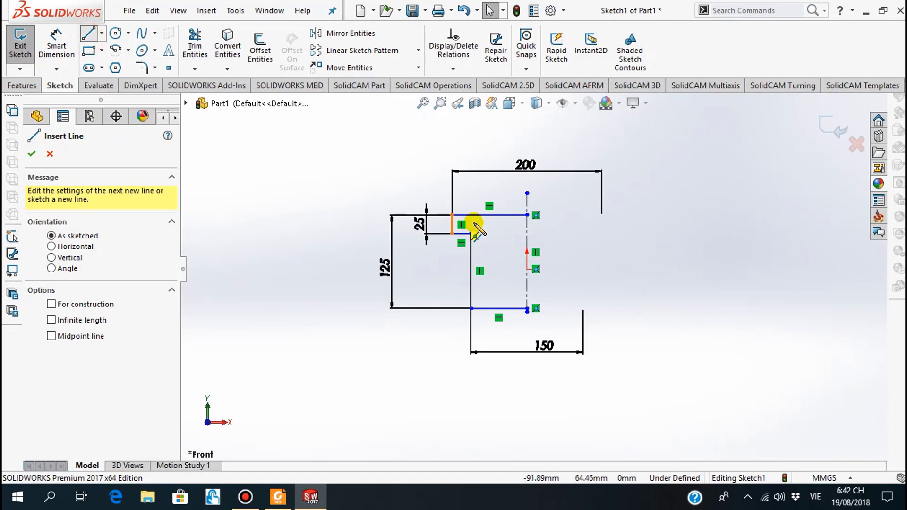
click(513, 216)
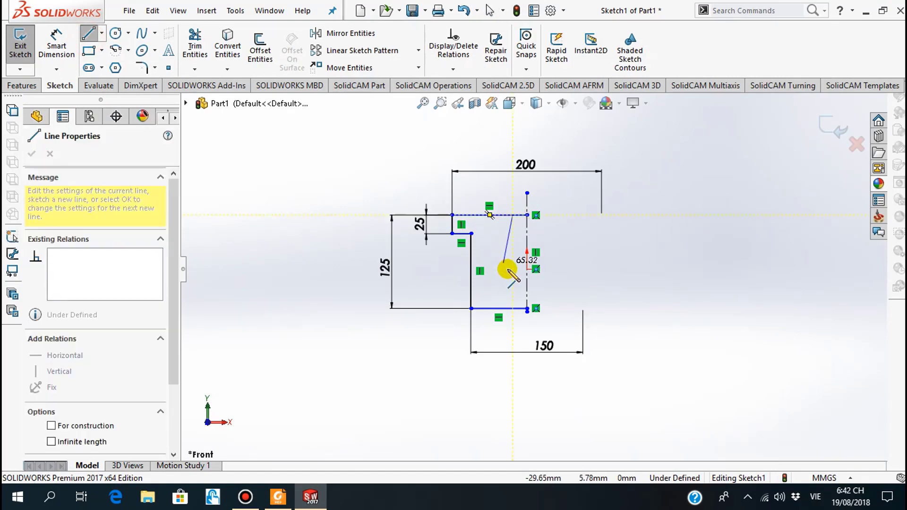
click(513, 308)
key(Escape)
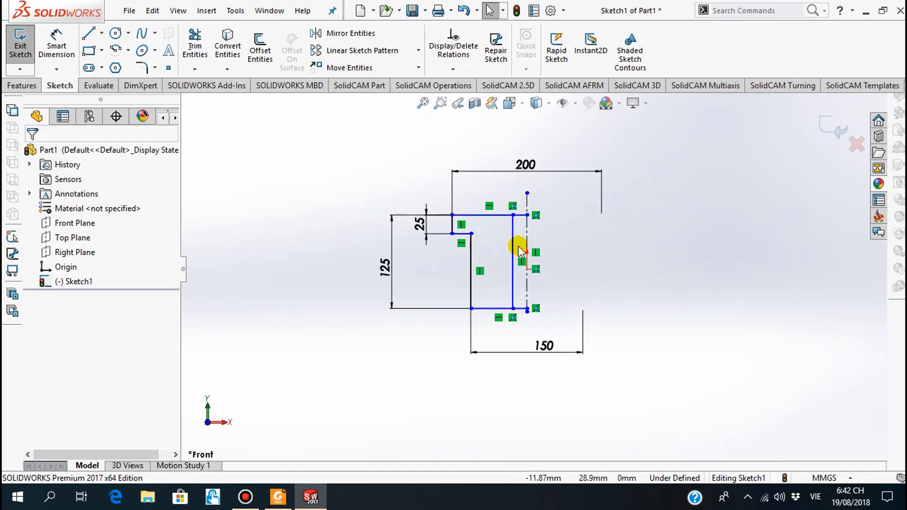
Power-trim the leftover line stubs and stretch the centerline back up to full height
scroll(518, 243, down, 3)
click(207, 56)
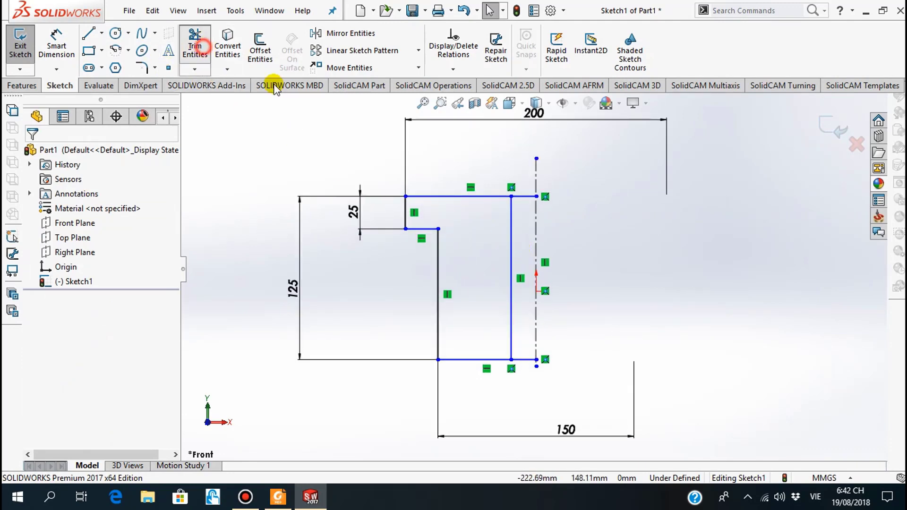
mouse_move(503, 203)
mouse_down()
mouse_move(523, 208)
mouse_move(537, 185)
mouse_up()
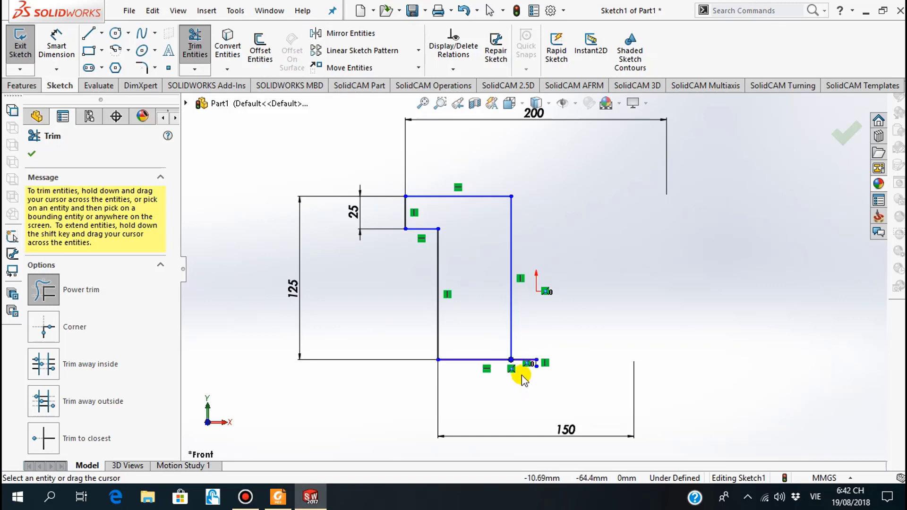
drag(522, 375, 496, 379)
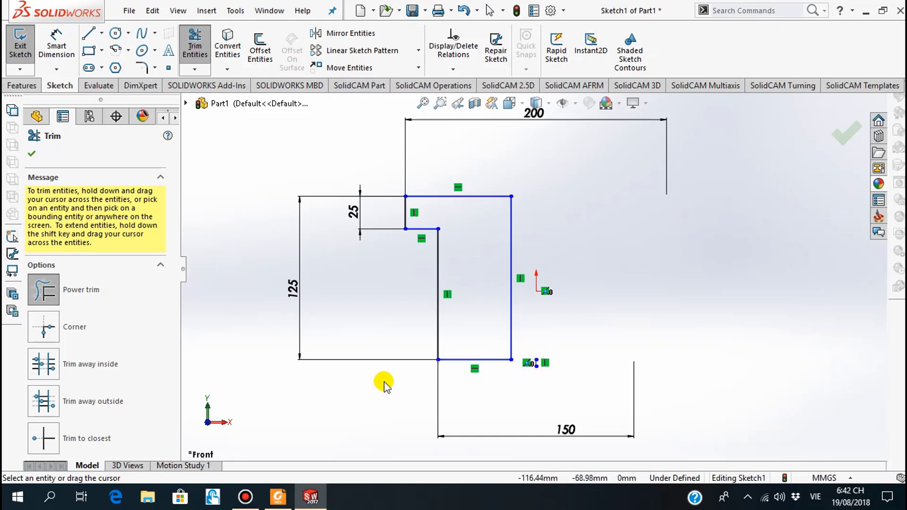
click(34, 155)
drag(537, 364, 528, 161)
click(31, 154)
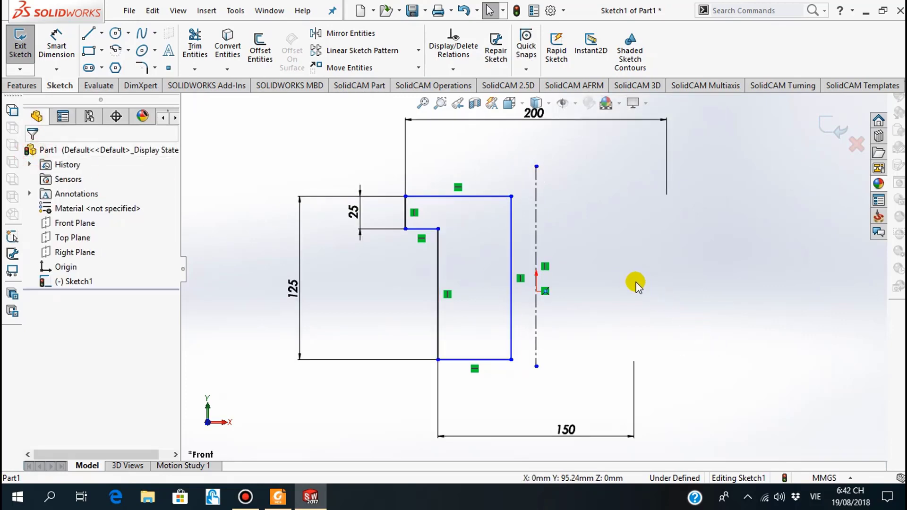
click(438, 307)
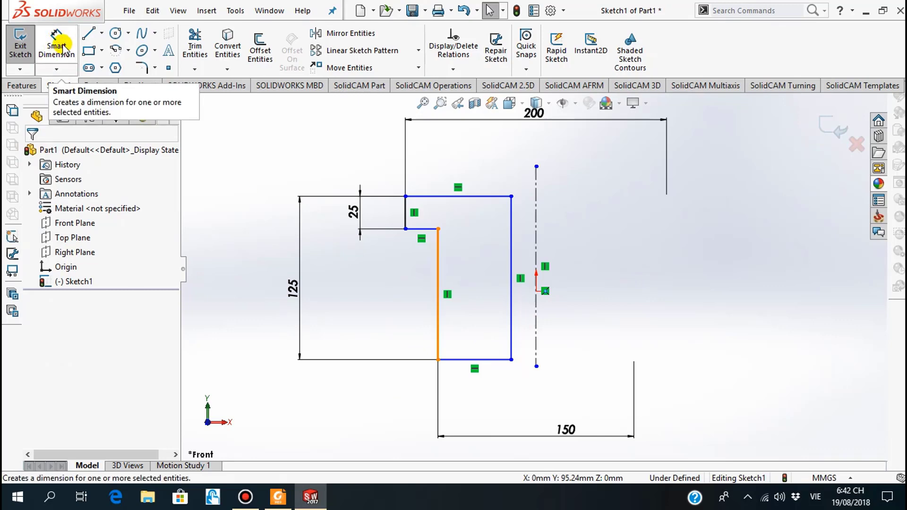
Add a 50 bore diameter dimension from the inner edge across the centerline, checking Figure 6
click(63, 46)
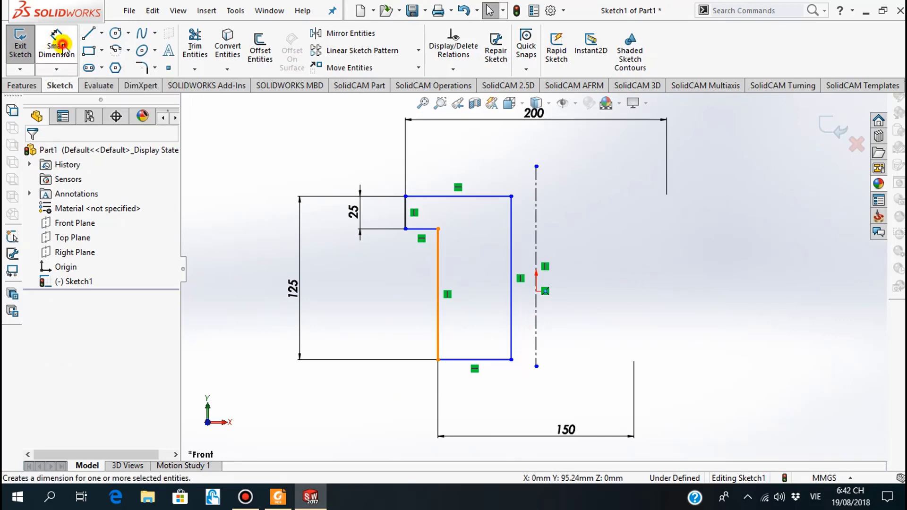
click(514, 304)
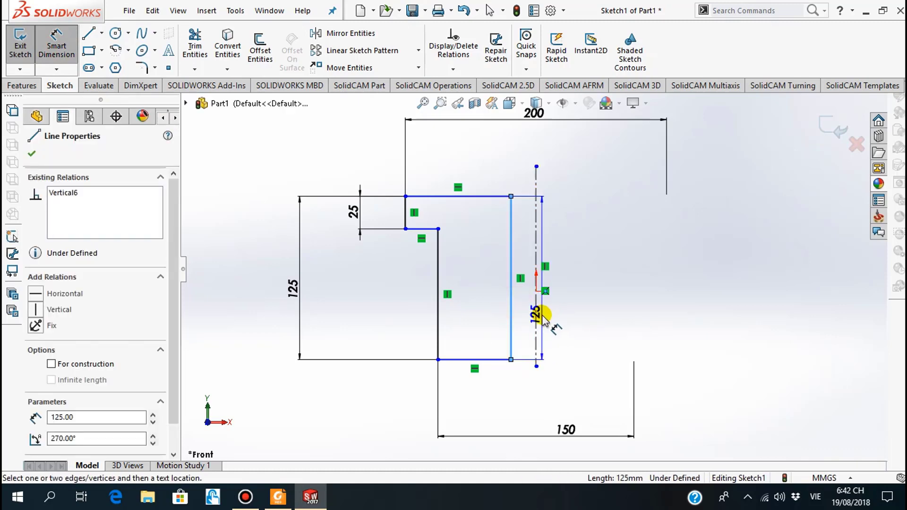
click(536, 313)
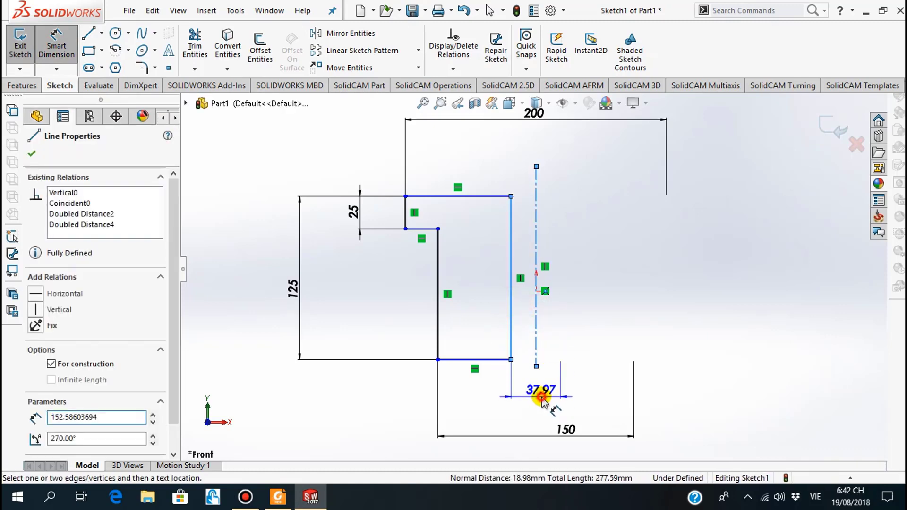
click(543, 400)
text(5)
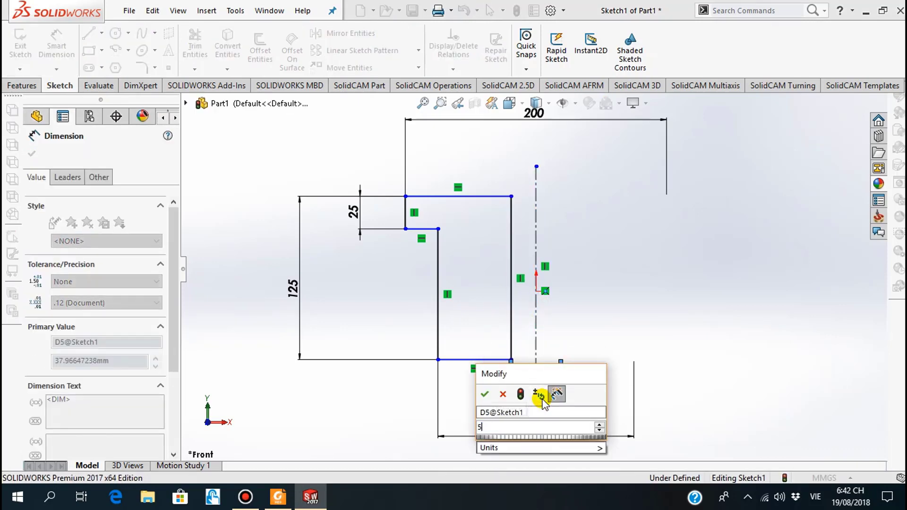
text(0)
key(Return)
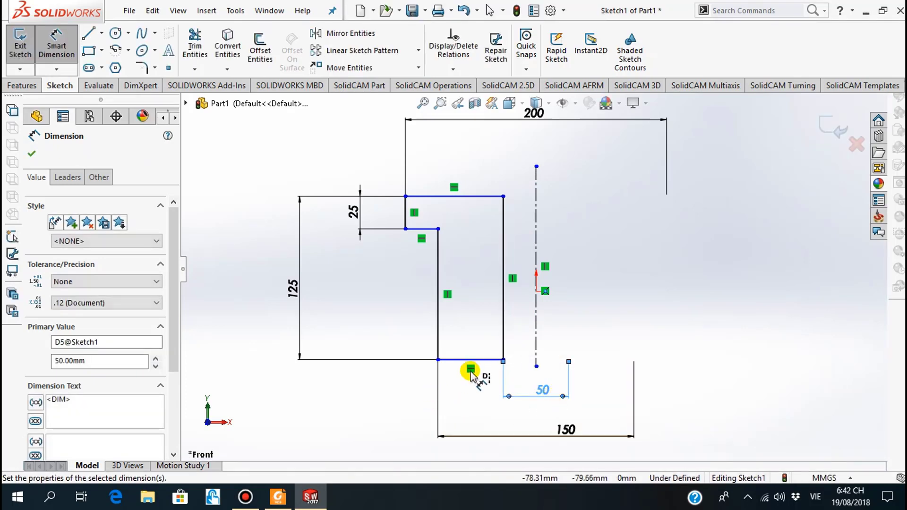
click(536, 331)
key(Escape)
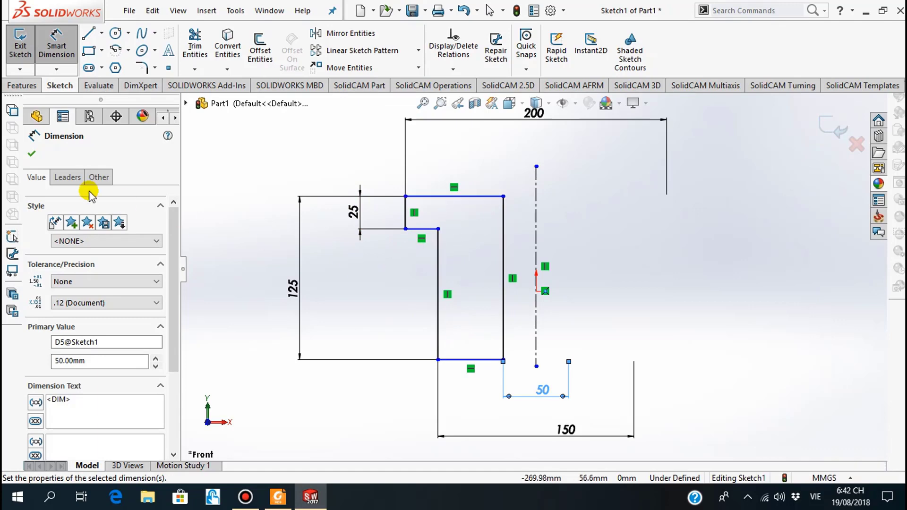
click(34, 153)
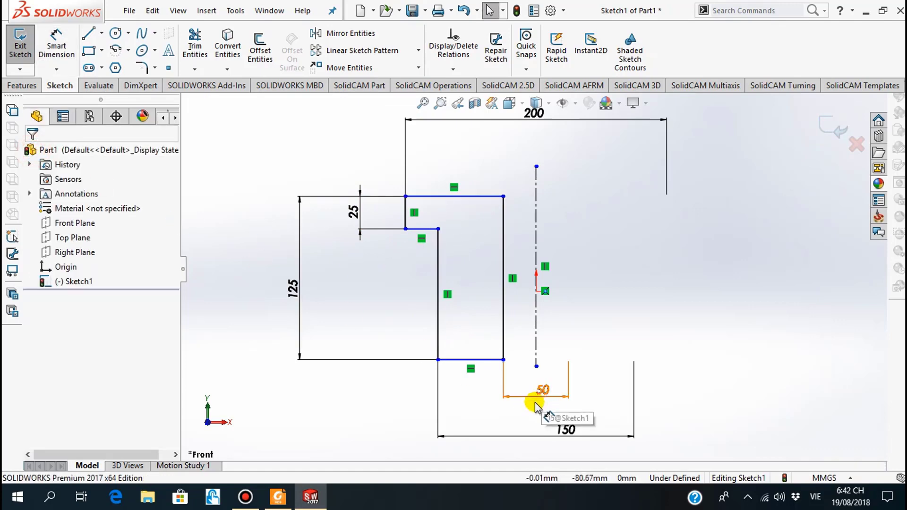
click(278, 497)
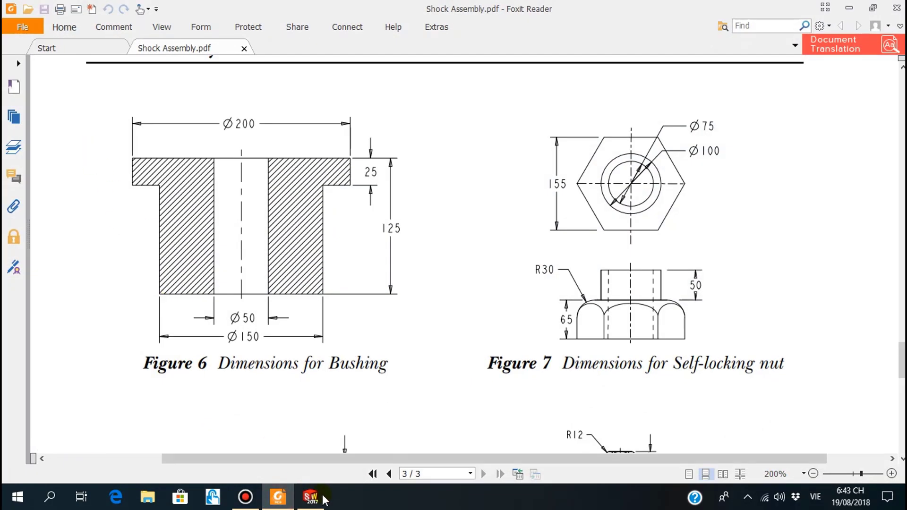
click(251, 383)
Create Revolve1 by revolving the sketch 360° about centerline Line1
click(310, 497)
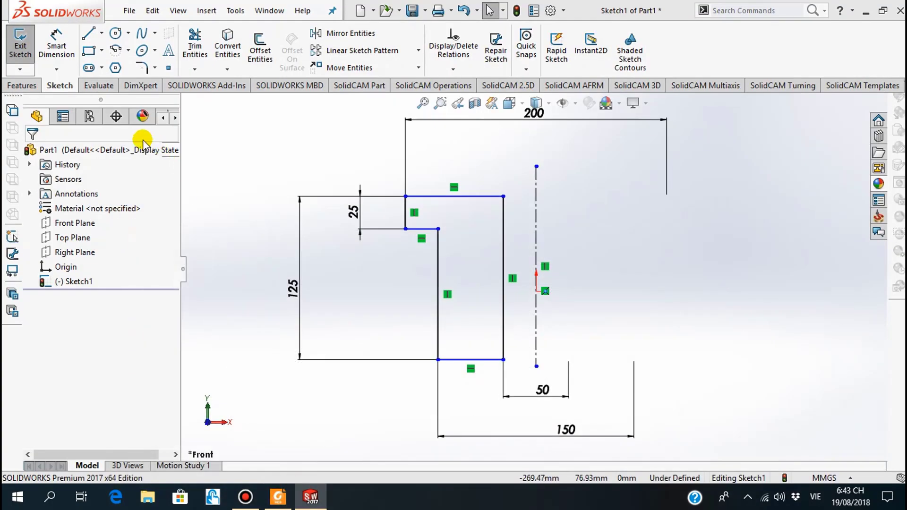
click(22, 86)
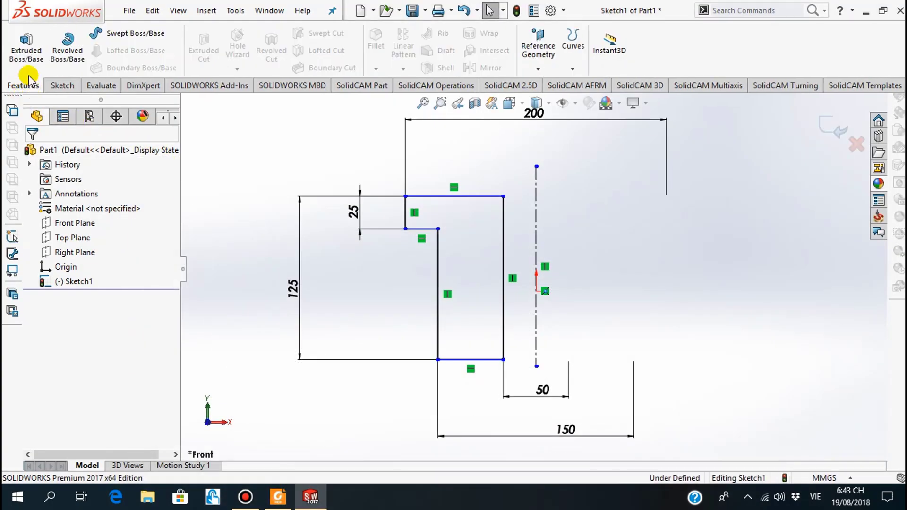
click(55, 58)
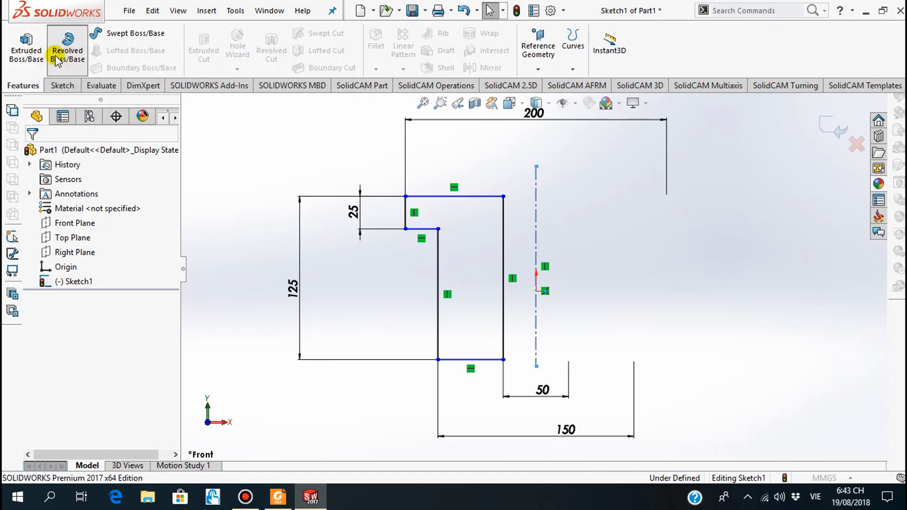
middle_drag(557, 260, 545, 312)
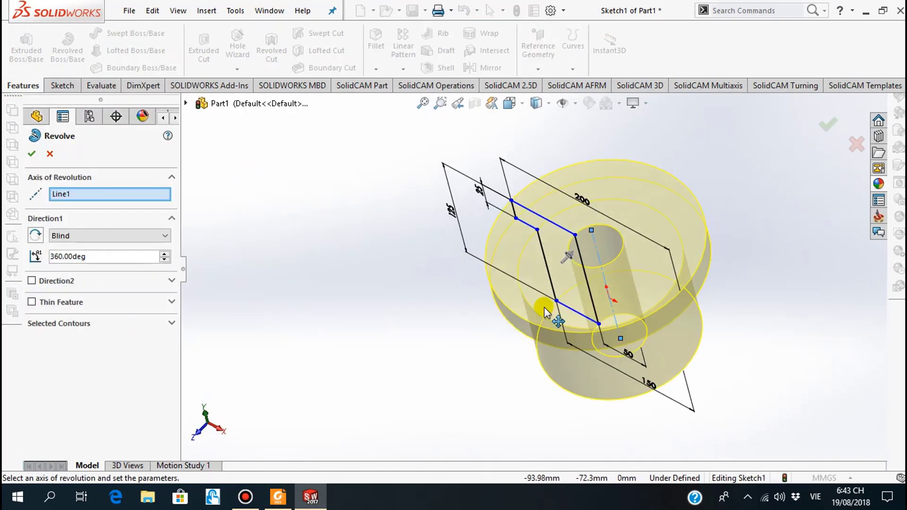
click(31, 156)
click(277, 493)
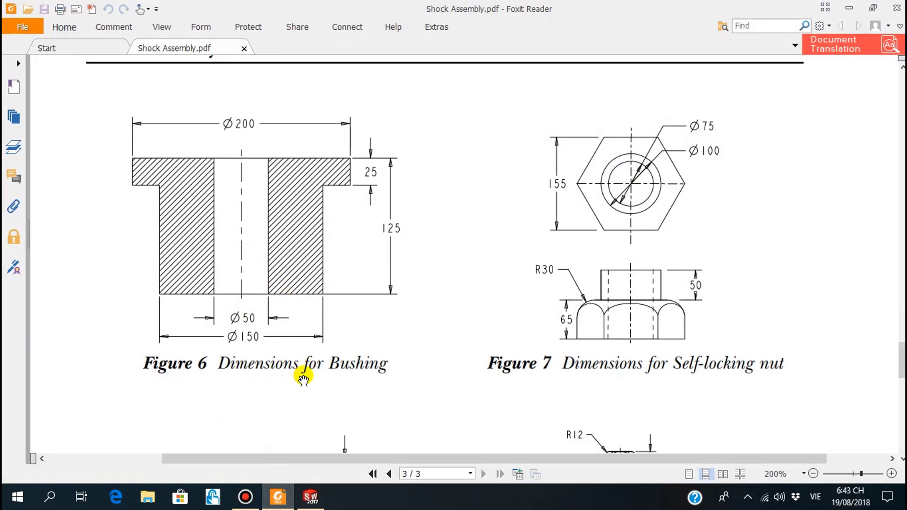
click(310, 496)
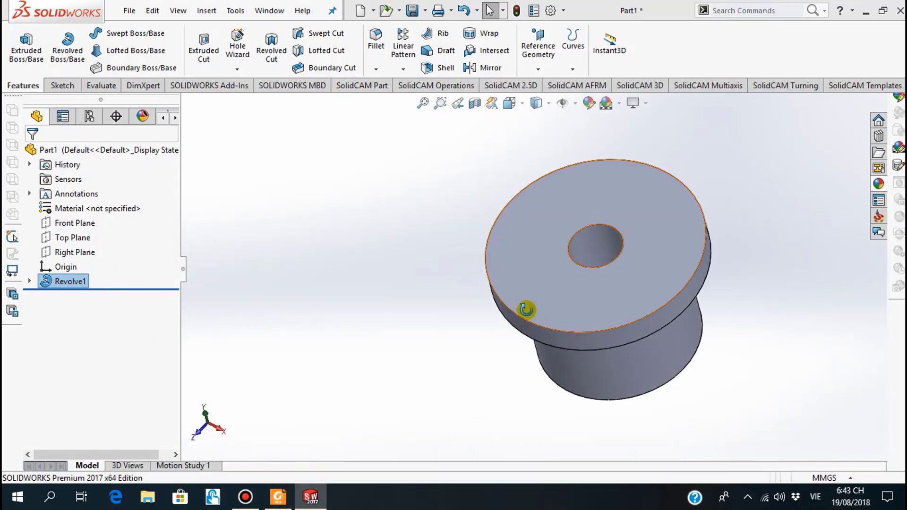
Assign 201 Annealed Stainless Steel (SS) through the Material entry's Edit Material library
middle_drag(526, 310, 517, 339)
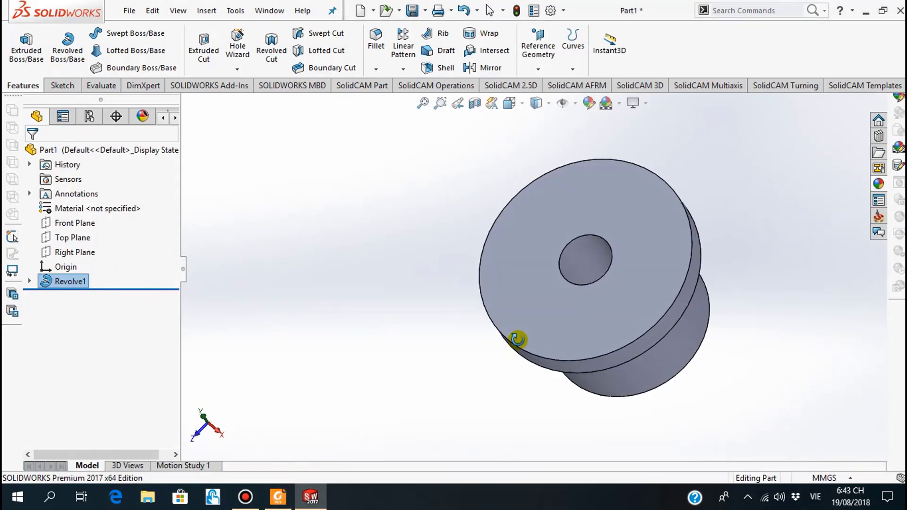
click(71, 208)
right_click(71, 209)
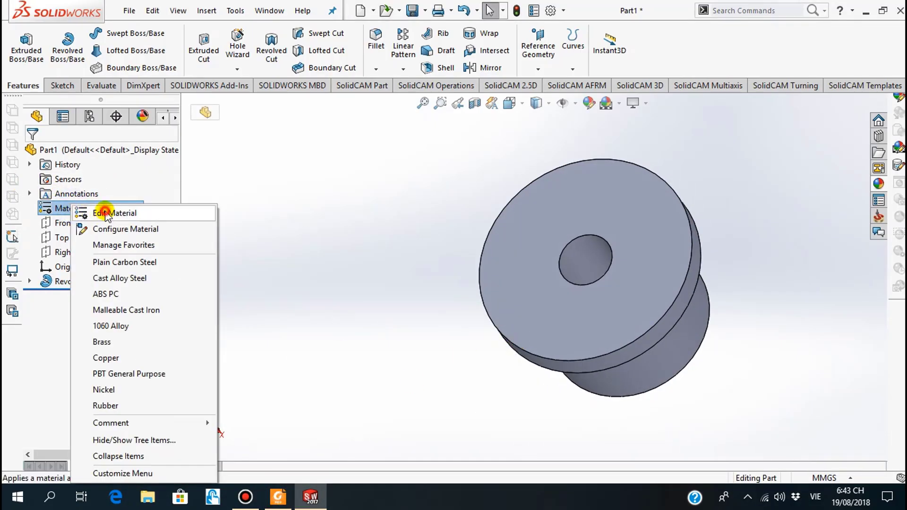
click(106, 214)
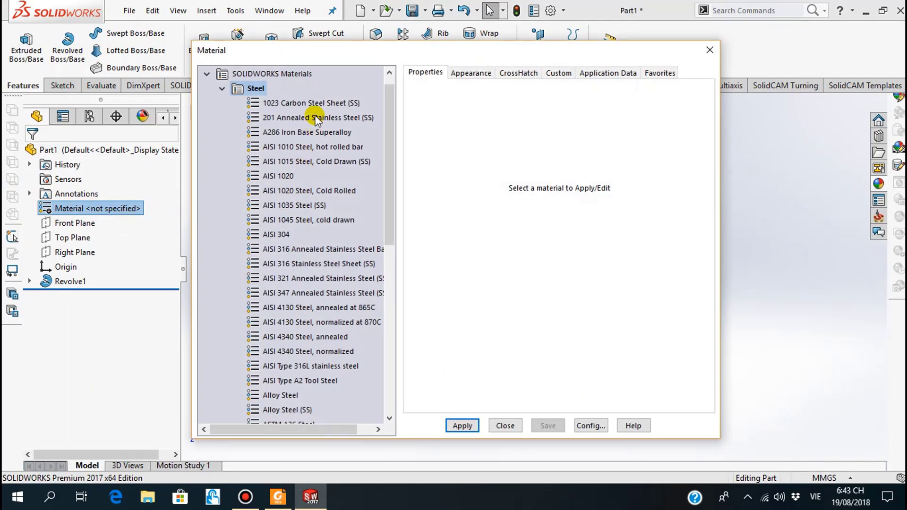
click(315, 118)
click(460, 427)
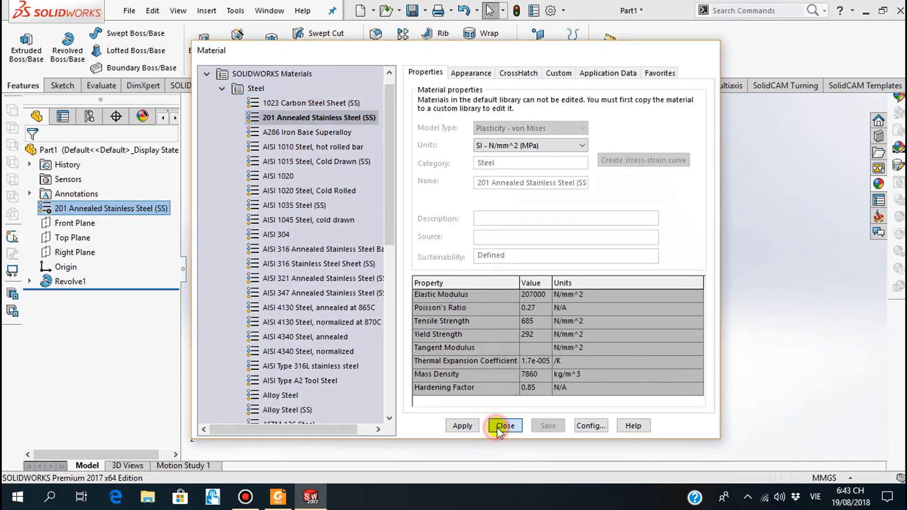
click(501, 427)
mouse_move(639, 279)
middle_down()
mouse_move(625, 289)
mouse_move(624, 279)
mouse_move(625, 300)
mouse_move(640, 304)
mouse_move(662, 231)
mouse_move(632, 170)
middle_up()
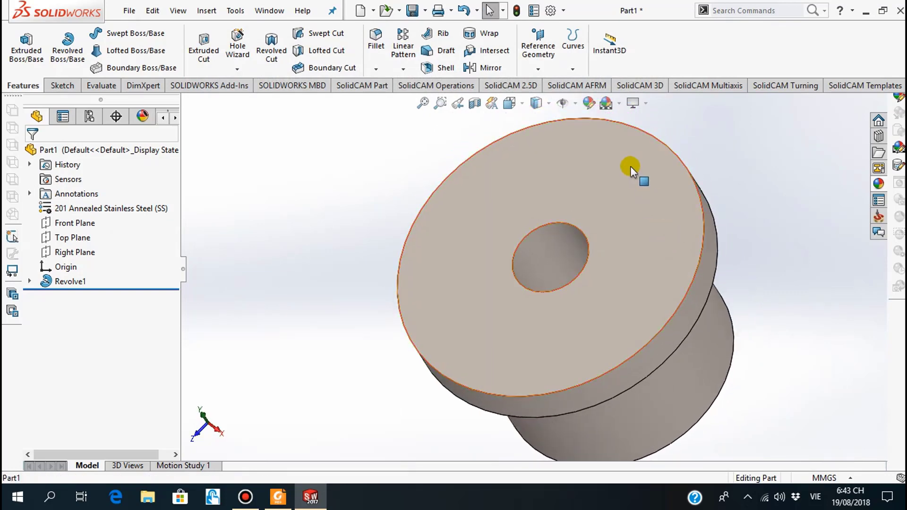
Apply brushed steel to the bushing and colour it yellow (RGB 255, 255, 0)
click(588, 104)
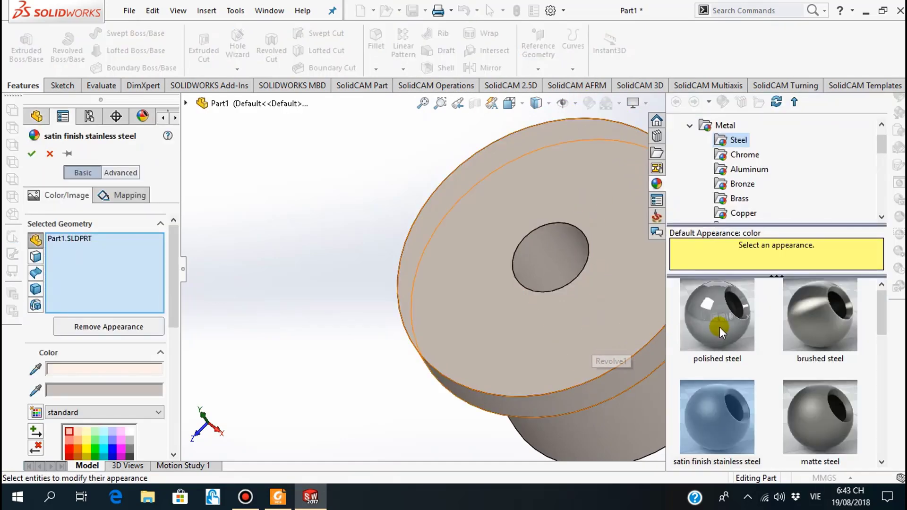
mouse_move(820, 316)
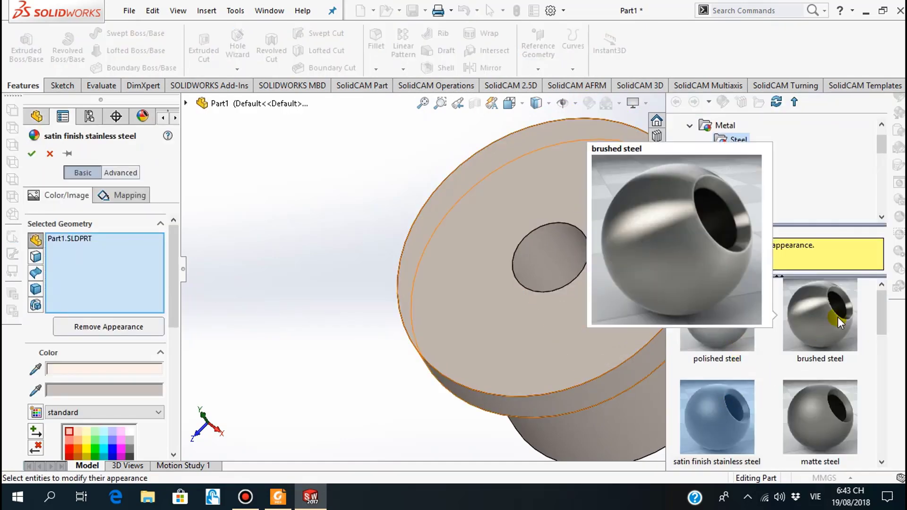
drag(839, 321, 607, 320)
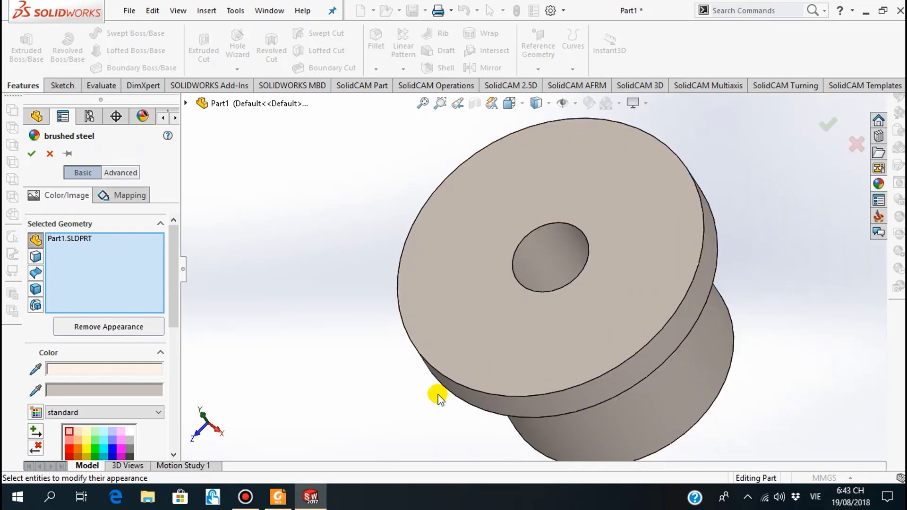
key(f)
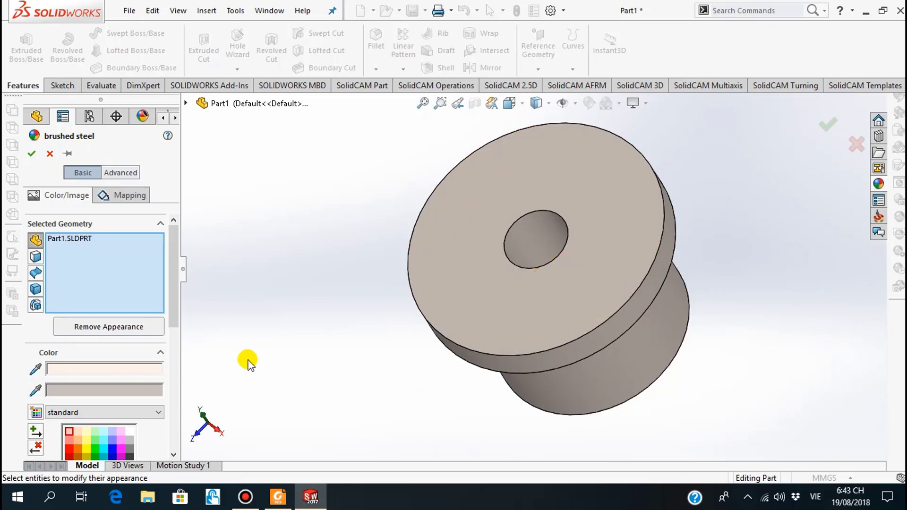
drag(175, 281, 179, 343)
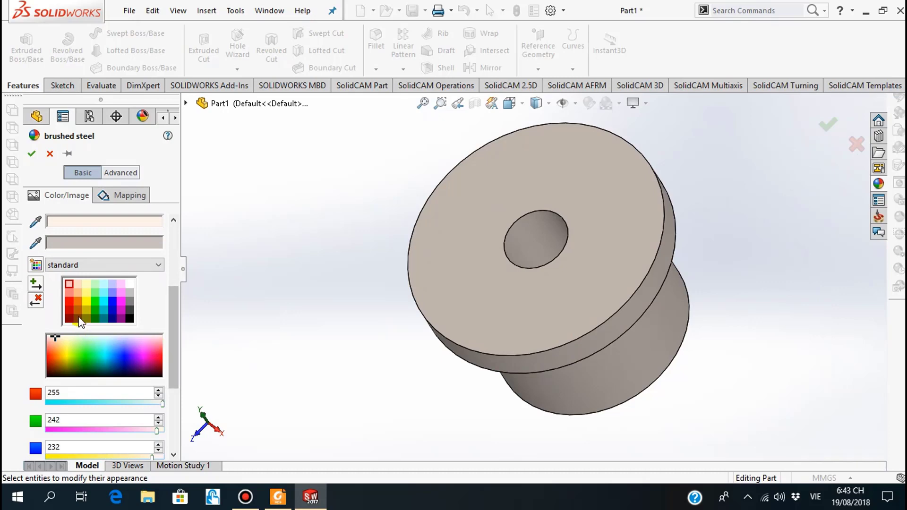
click(85, 302)
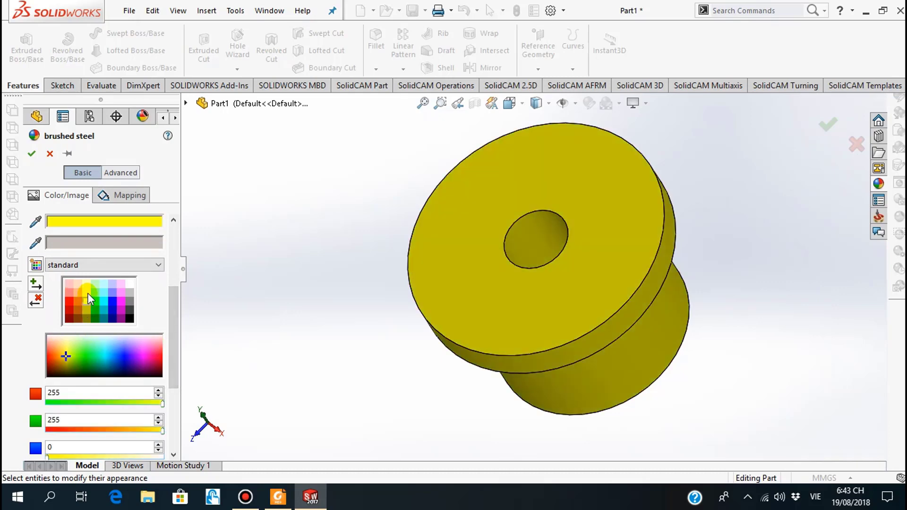
click(87, 293)
click(88, 302)
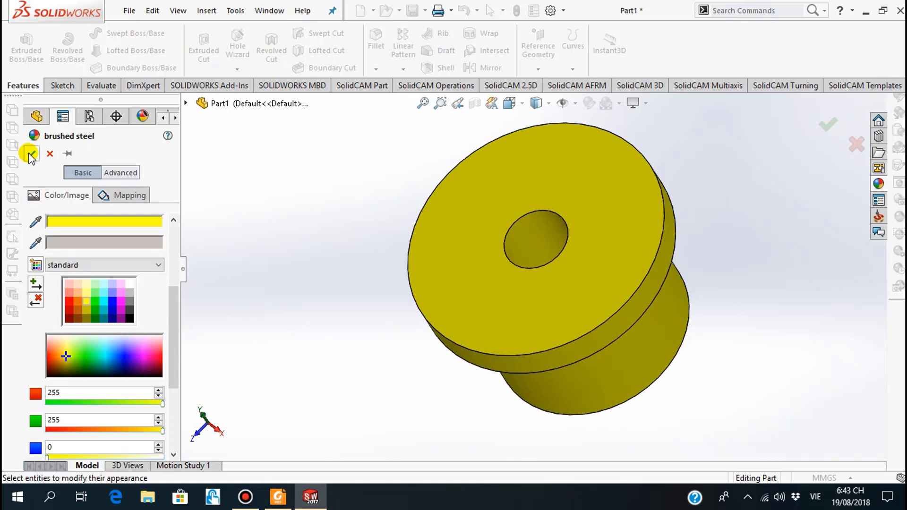
click(30, 154)
mouse_move(588, 222)
middle_down()
mouse_move(531, 251)
mouse_move(421, 274)
mouse_move(395, 172)
mouse_move(470, 286)
mouse_move(571, 361)
mouse_move(553, 285)
mouse_move(482, 265)
mouse_move(421, 183)
mouse_move(444, 187)
mouse_move(506, 268)
mouse_move(496, 182)
middle_up()
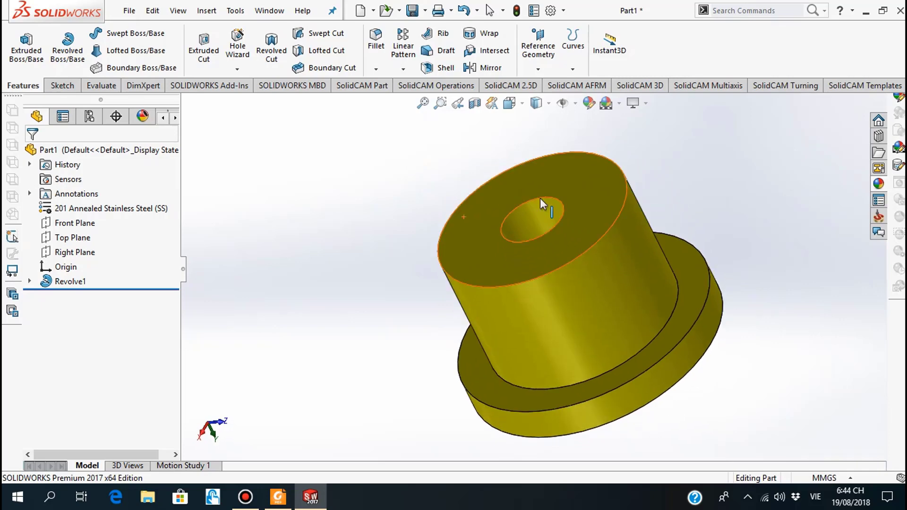
scroll(597, 251, down, 2)
mouse_move(598, 252)
middle_down()
mouse_move(513, 265)
mouse_move(504, 299)
mouse_move(512, 311)
mouse_move(520, 299)
mouse_move(444, 186)
middle_up()
scroll(444, 187, up, 1)
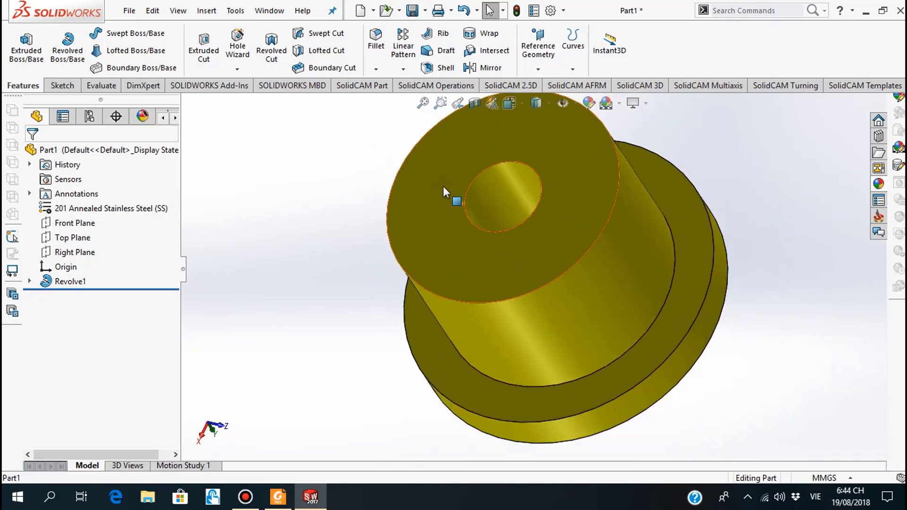
scroll(443, 186, up, 1)
scroll(442, 188, down, 1)
scroll(485, 304, up, 1)
scroll(487, 299, down, 2)
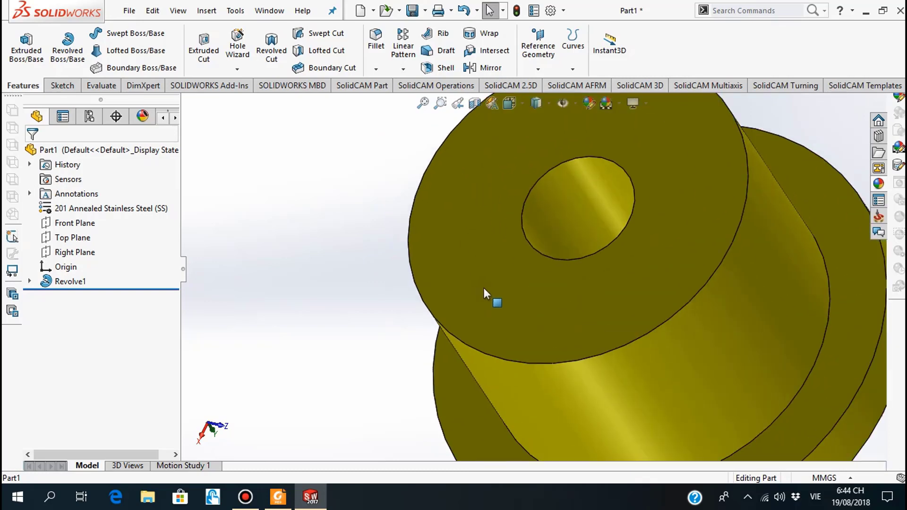
scroll(559, 337, up, 1)
mouse_move(559, 337)
middle_down()
mouse_move(640, 367)
mouse_move(463, 234)
mouse_move(462, 250)
mouse_move(455, 220)
mouse_move(426, 192)
mouse_move(460, 196)
mouse_move(463, 172)
mouse_move(472, 334)
mouse_move(373, 347)
middle_up()
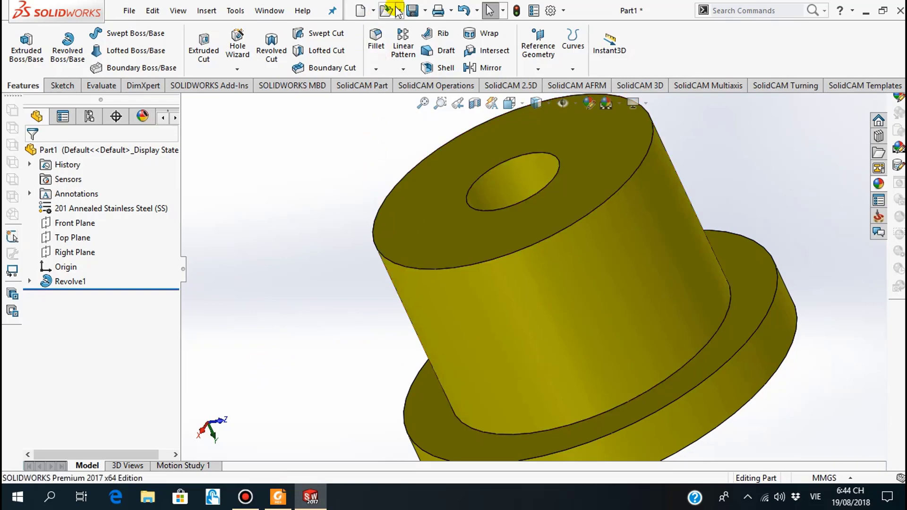
In the Save As dialog, change the bushing's file name from Part1 to Part4
click(413, 11)
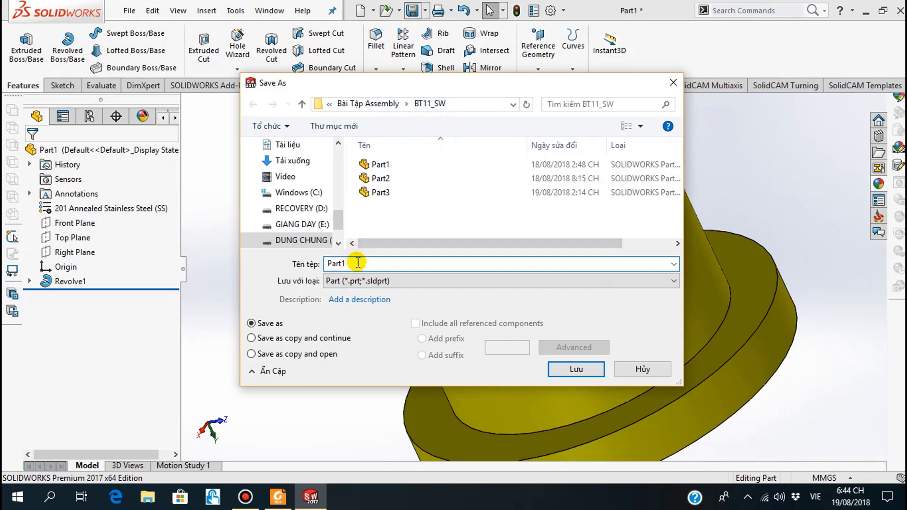
key(BackSpace)
text(4)
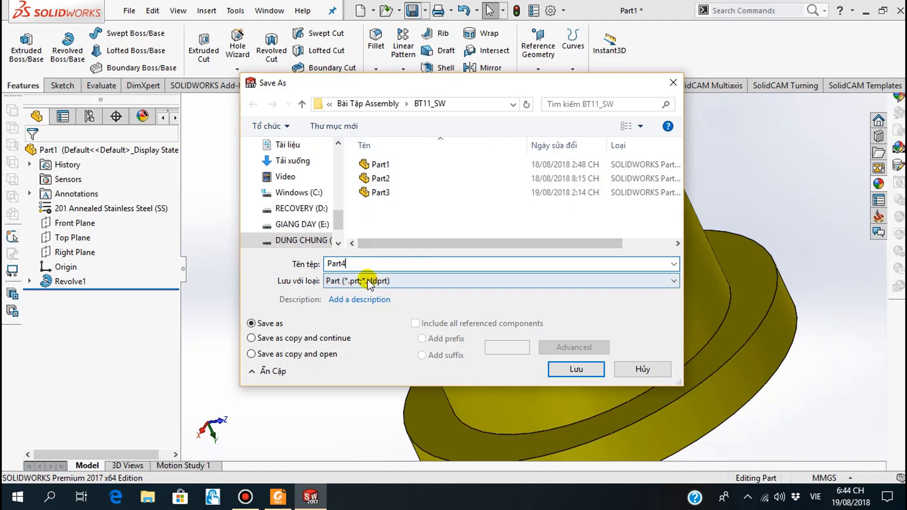
Save the bushing as Part4 and create a new blank part
click(576, 370)
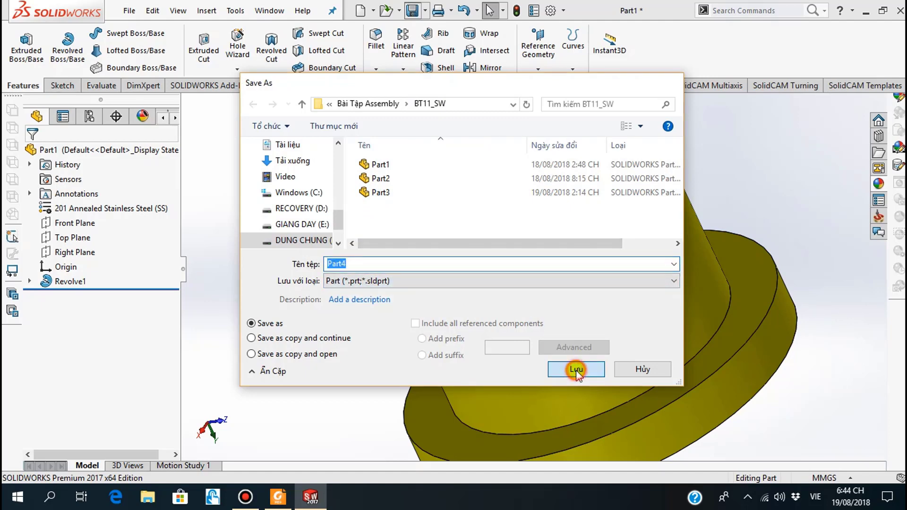
click(360, 9)
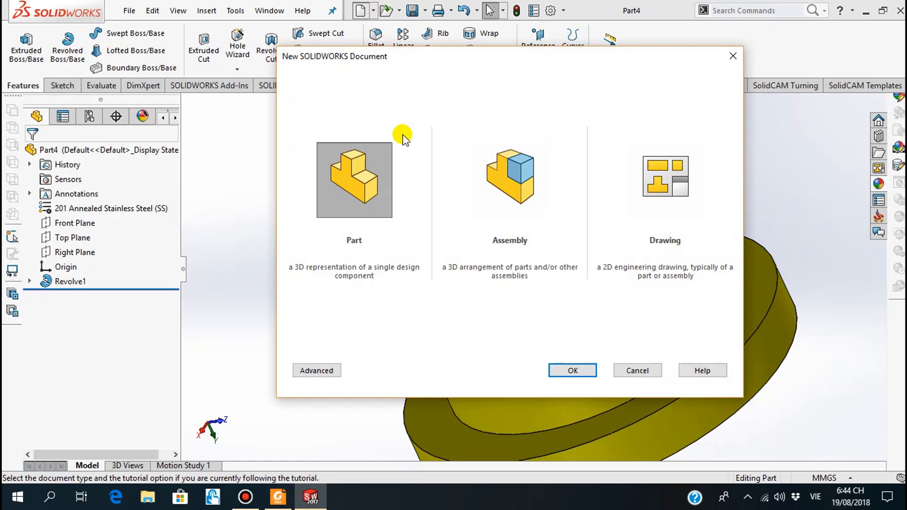
click(571, 374)
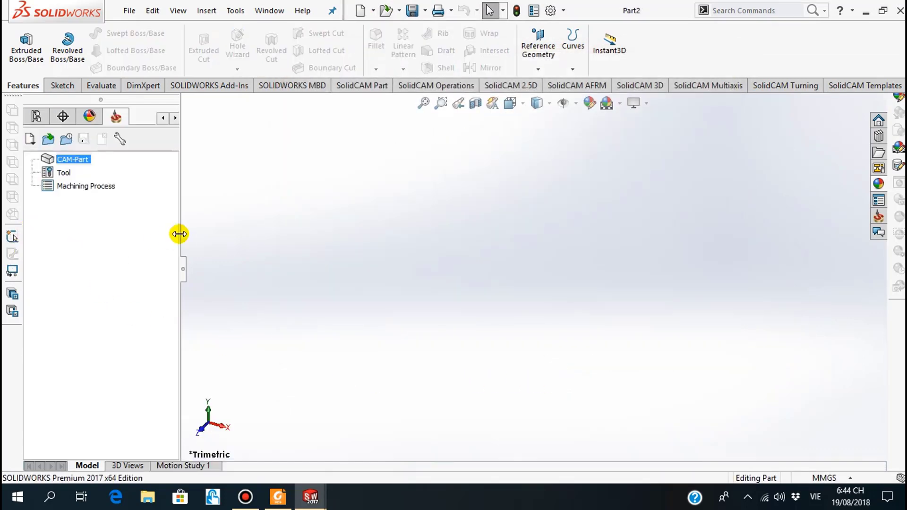
Open a sketch on the Front Plane, viewed normal to it, with the nut drawing shown
drag(179, 232, 186, 232)
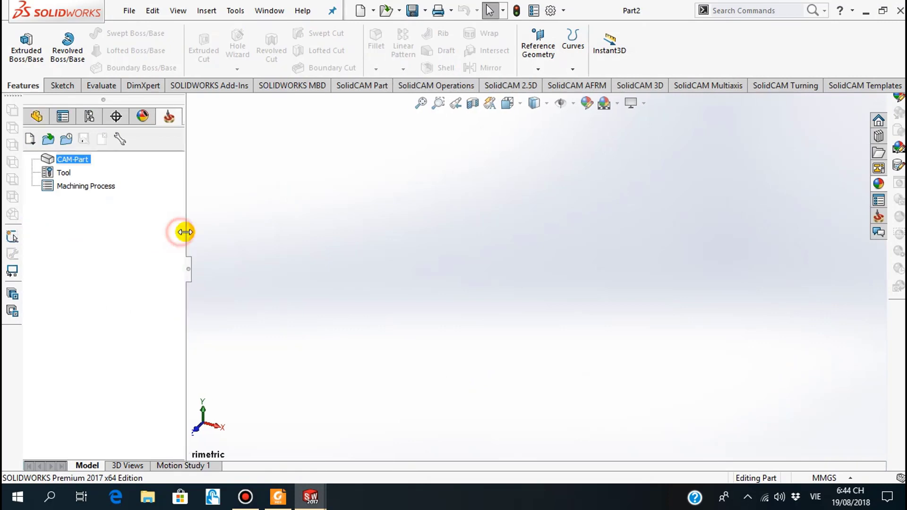
click(37, 116)
click(45, 222)
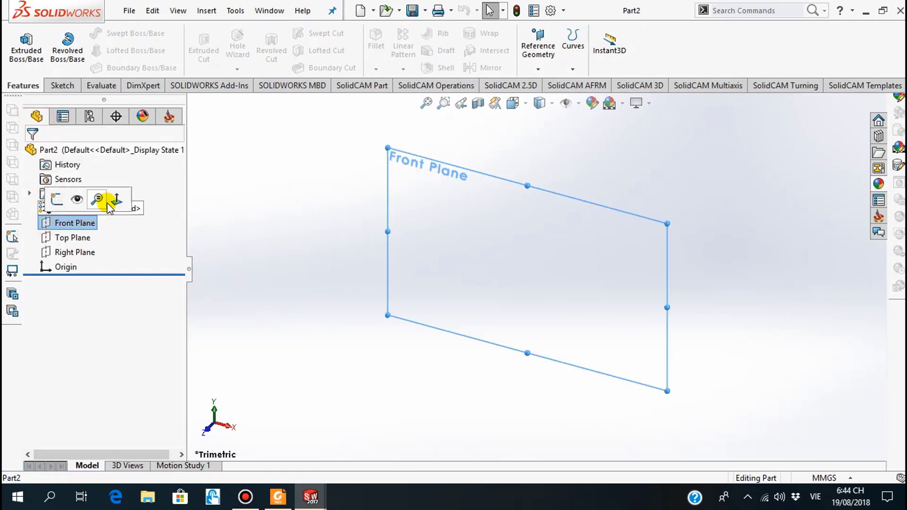
click(112, 202)
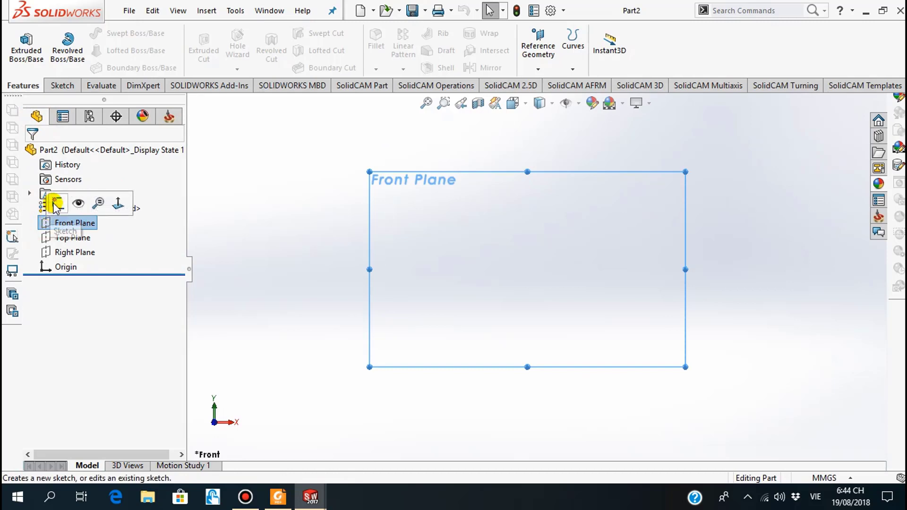
click(56, 204)
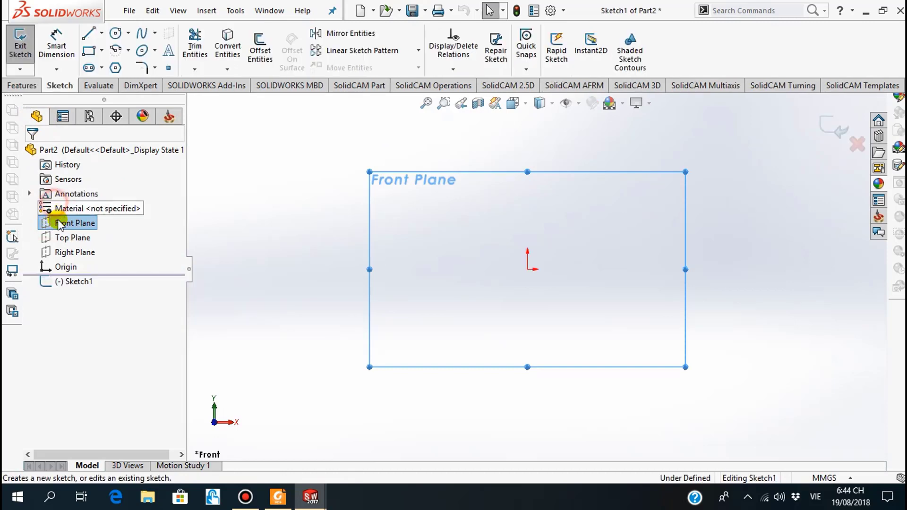
click(275, 497)
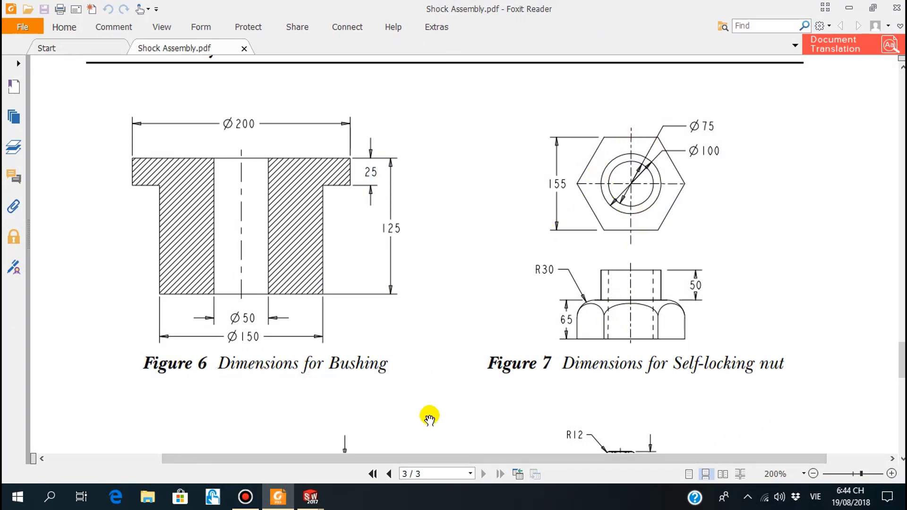
click(278, 497)
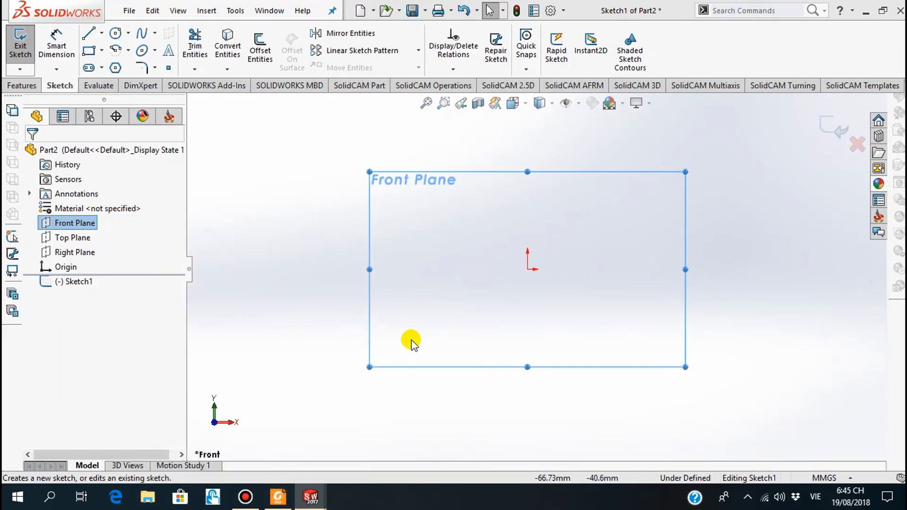
Draw a 6-sided polygon centred on the sketch origin
click(115, 68)
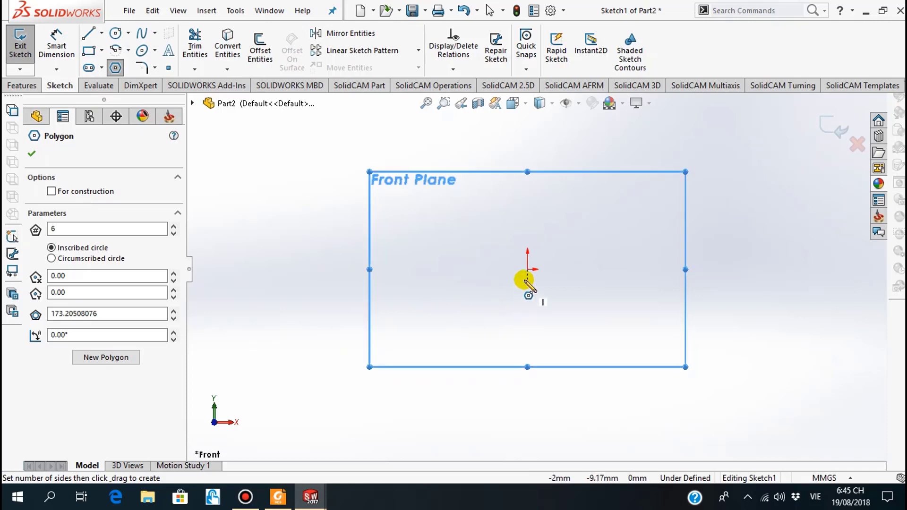
click(528, 270)
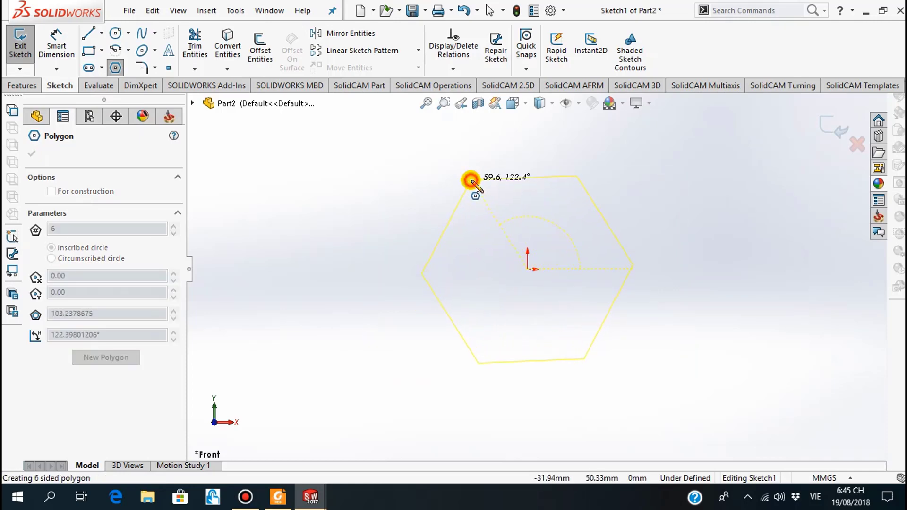
click(471, 179)
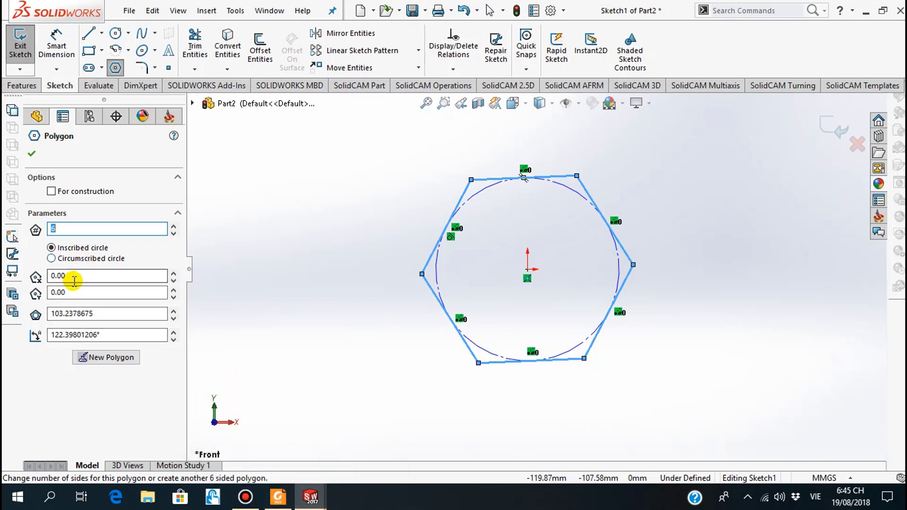
click(36, 152)
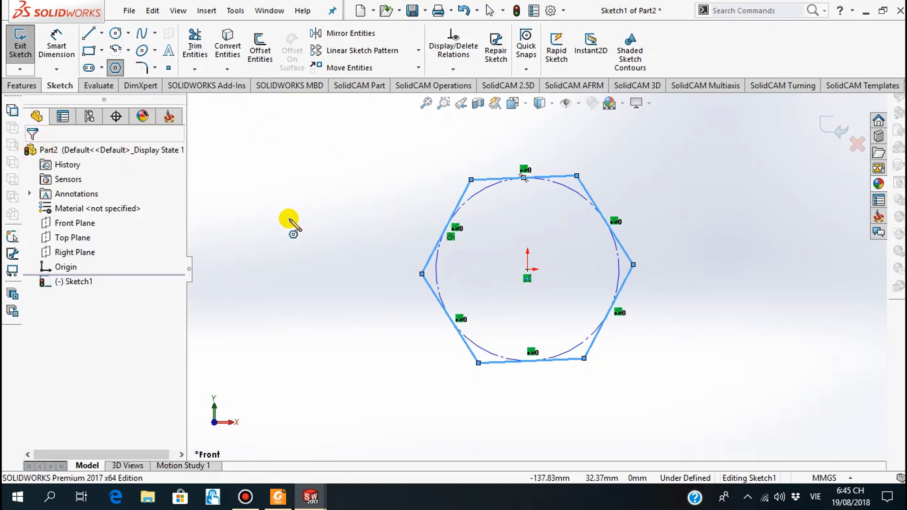
key(Escape)
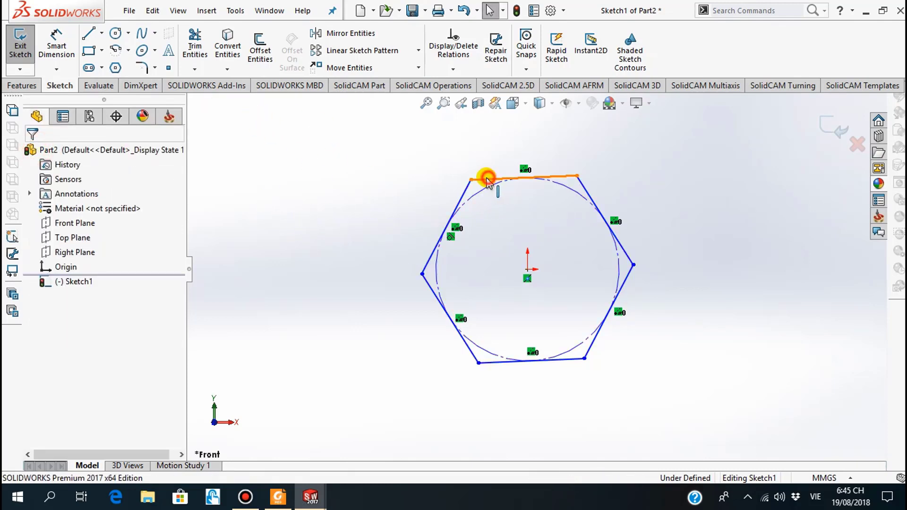
Add a Horizontal relation to the hexagon's top edge
click(486, 178)
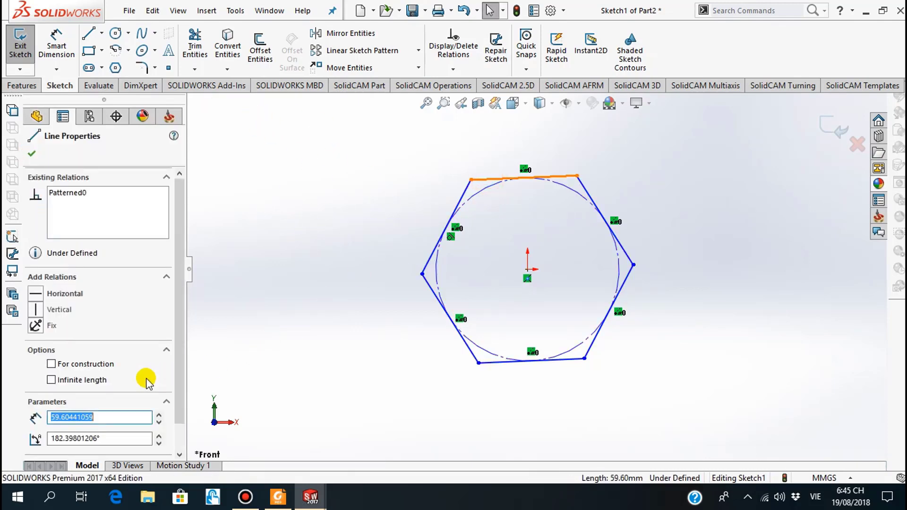
click(37, 294)
click(30, 154)
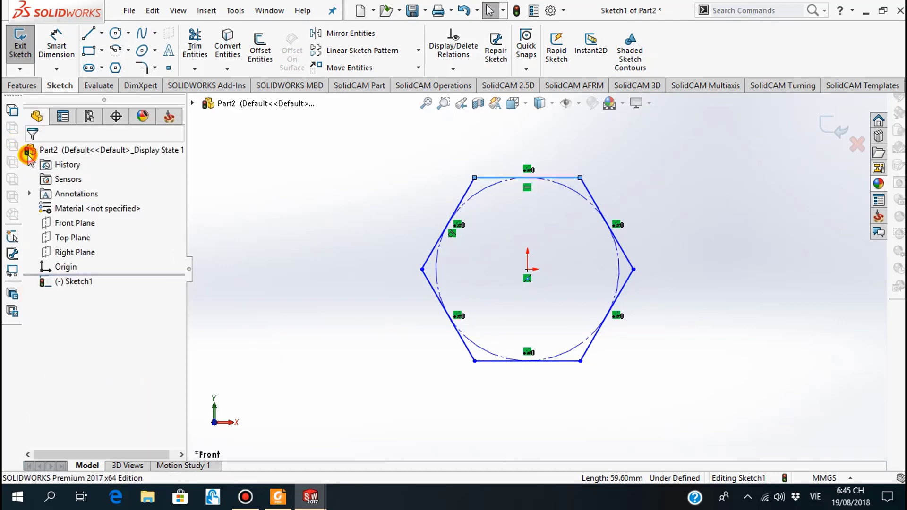
click(279, 496)
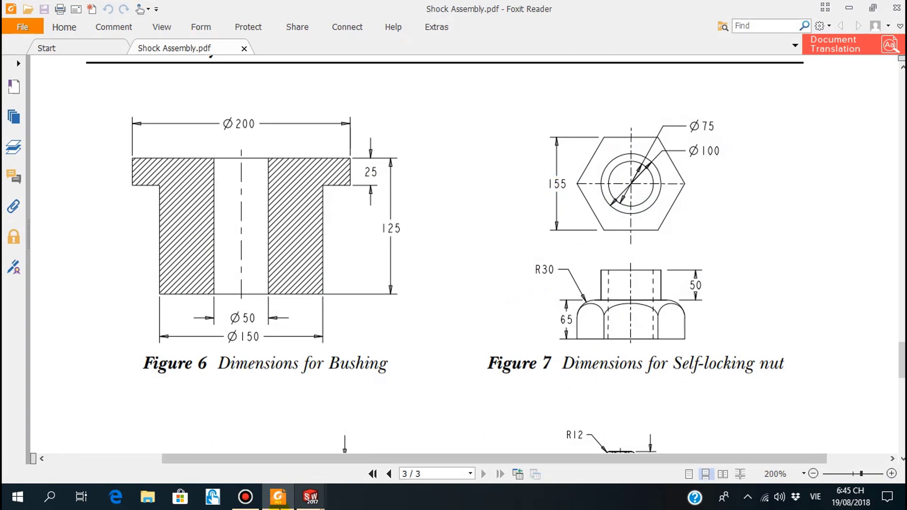
click(310, 497)
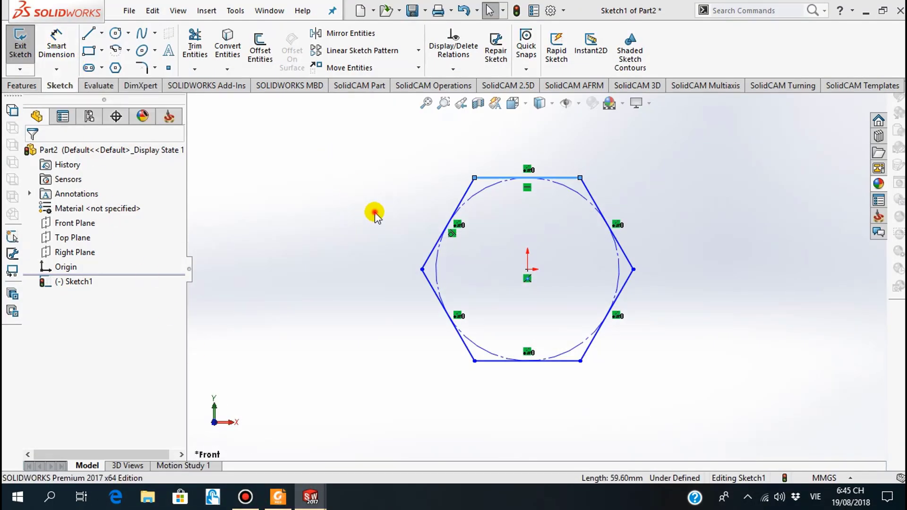
Dimension the hexagon's top-to-bottom flats distance to 155 mm
click(56, 43)
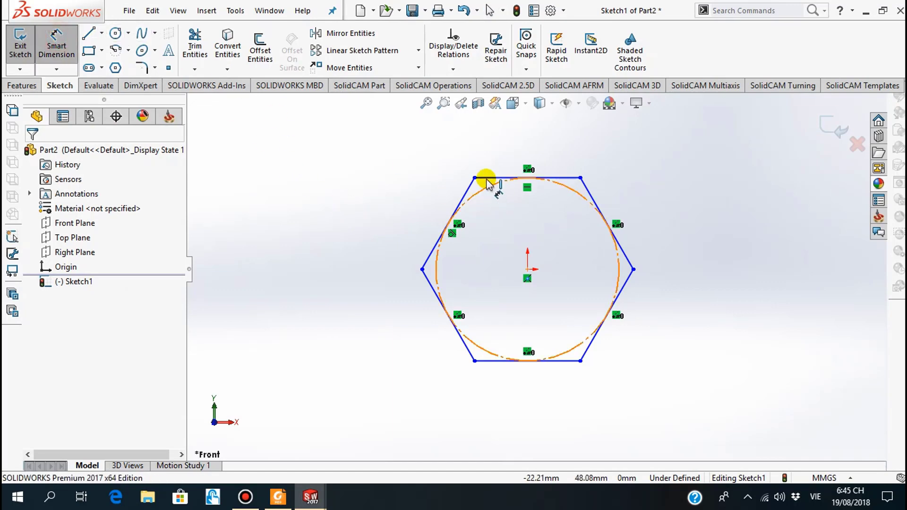
click(489, 179)
click(494, 362)
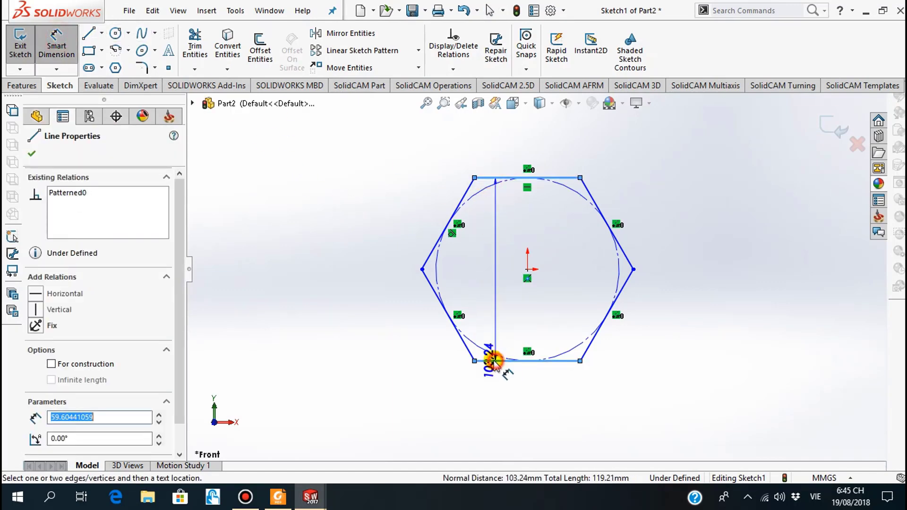
click(392, 271)
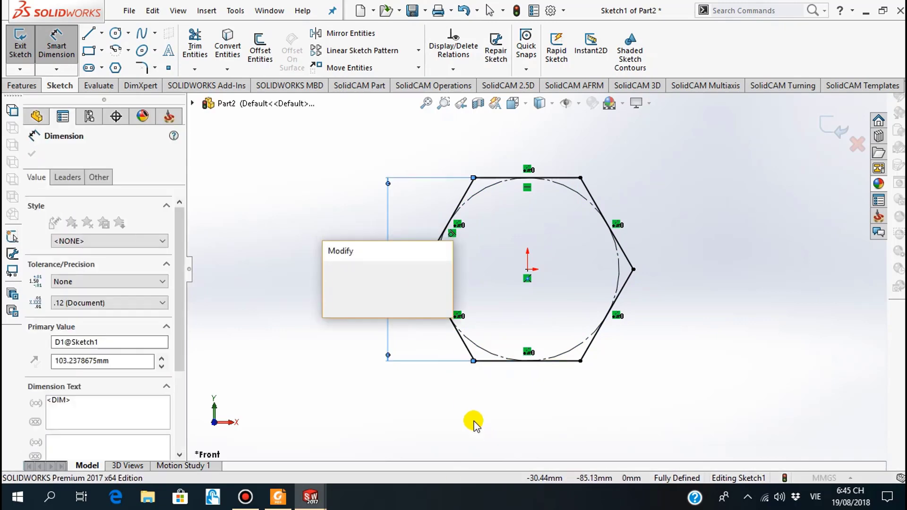
text(155)
key(Return)
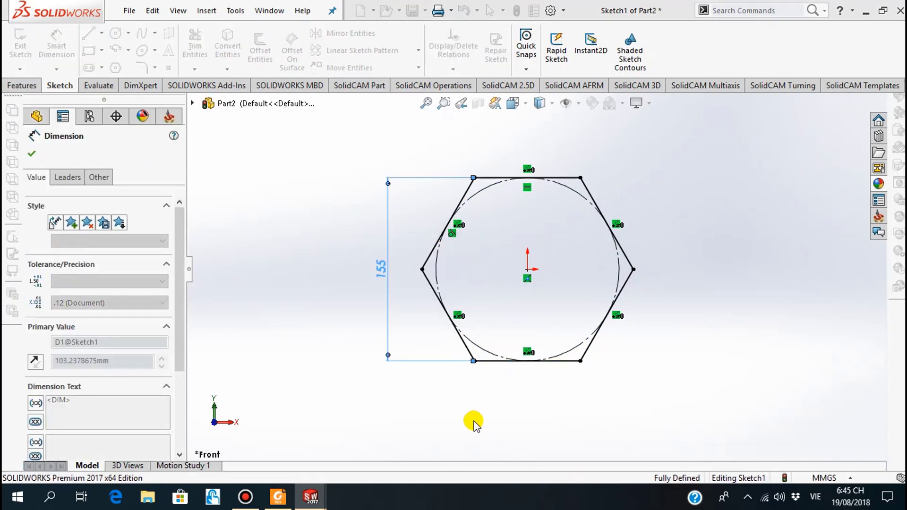
click(286, 501)
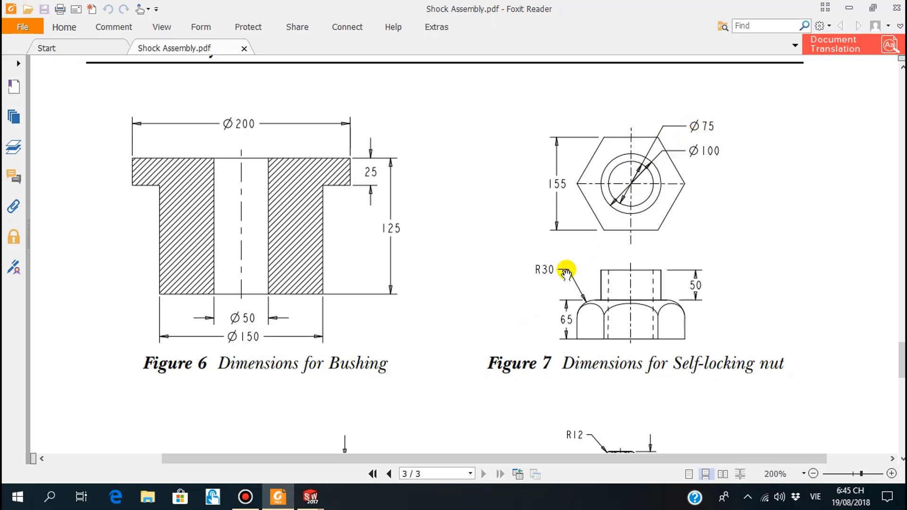
click(311, 497)
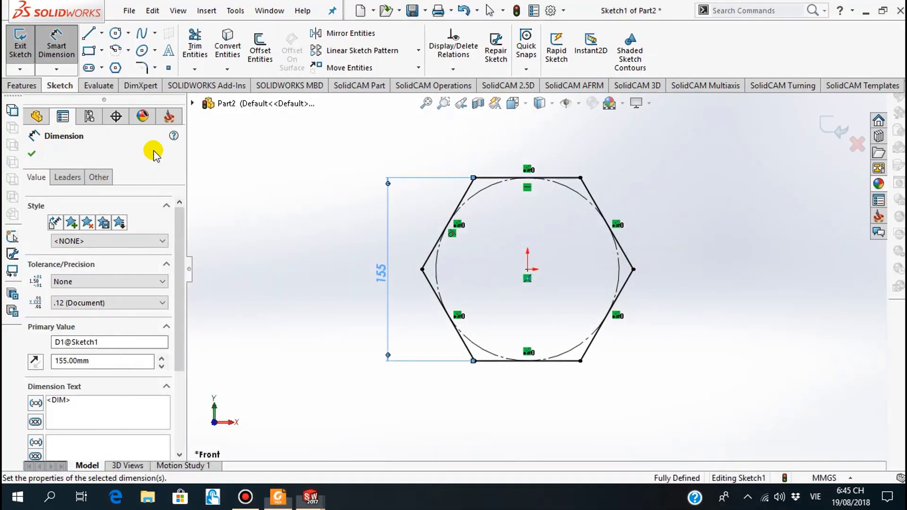
Draw a circle centred on the sketch origin inside the hexagon
click(34, 155)
click(116, 33)
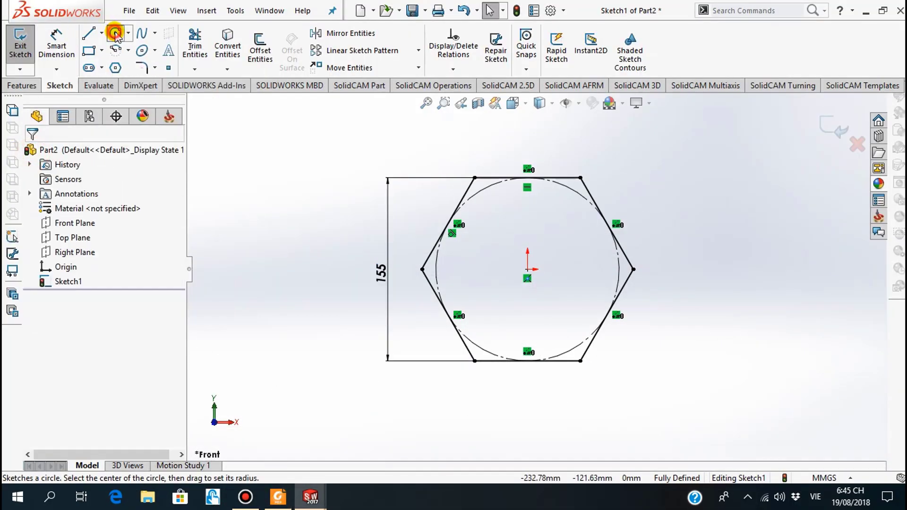
click(527, 269)
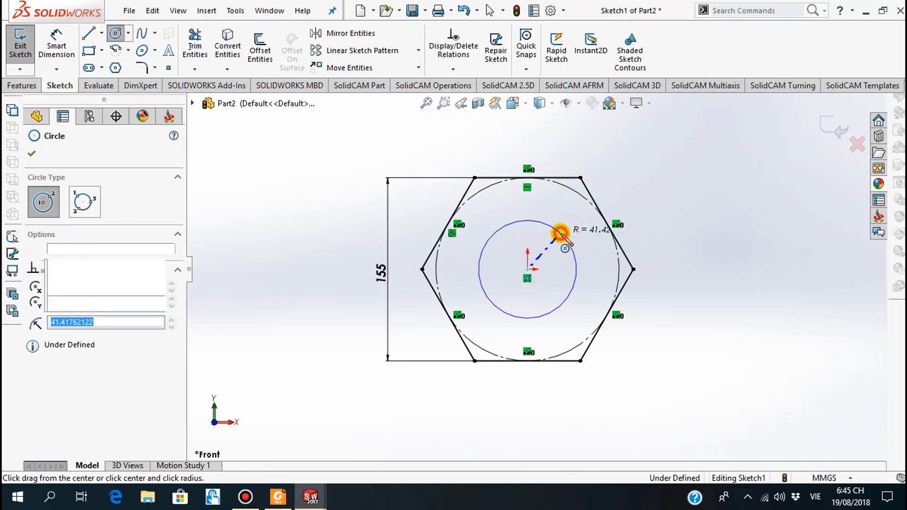
click(563, 235)
Dimension the circle to 75 mm diameter and start an Extruded Boss/Base
click(34, 154)
click(56, 44)
click(493, 235)
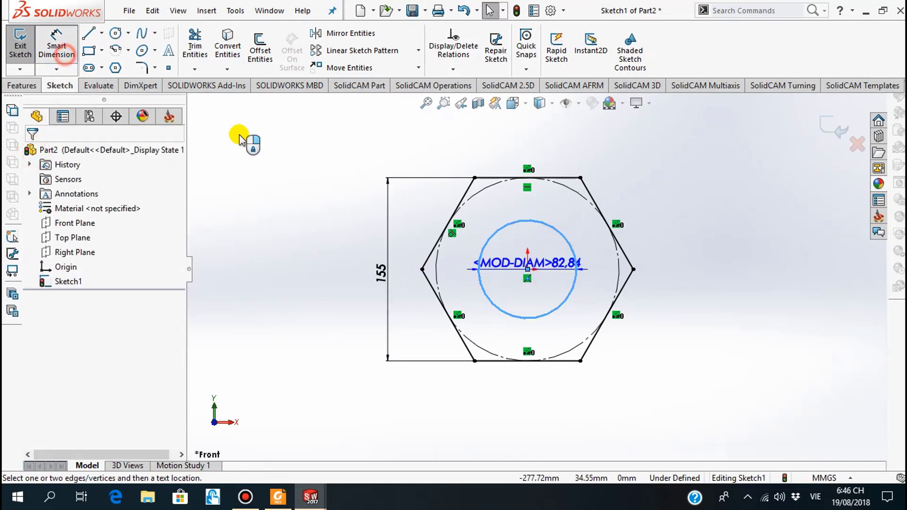
click(331, 201)
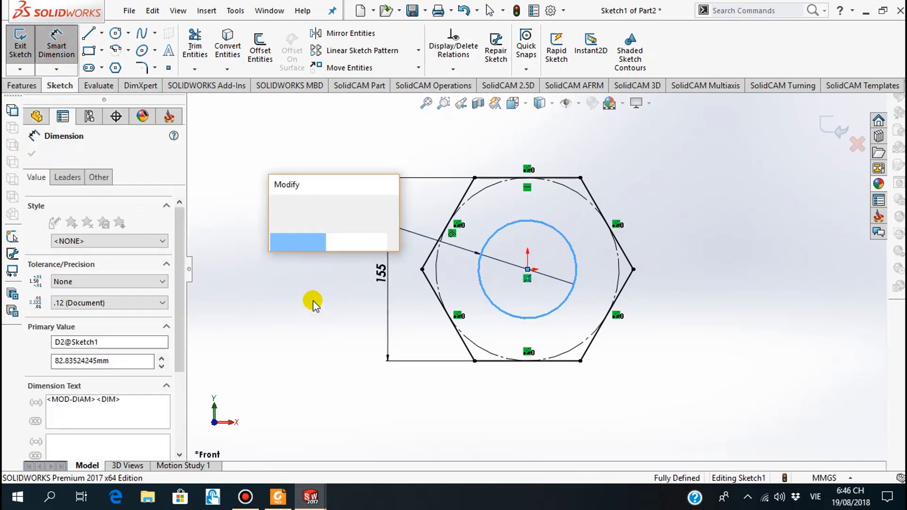
text(75)
key(Return)
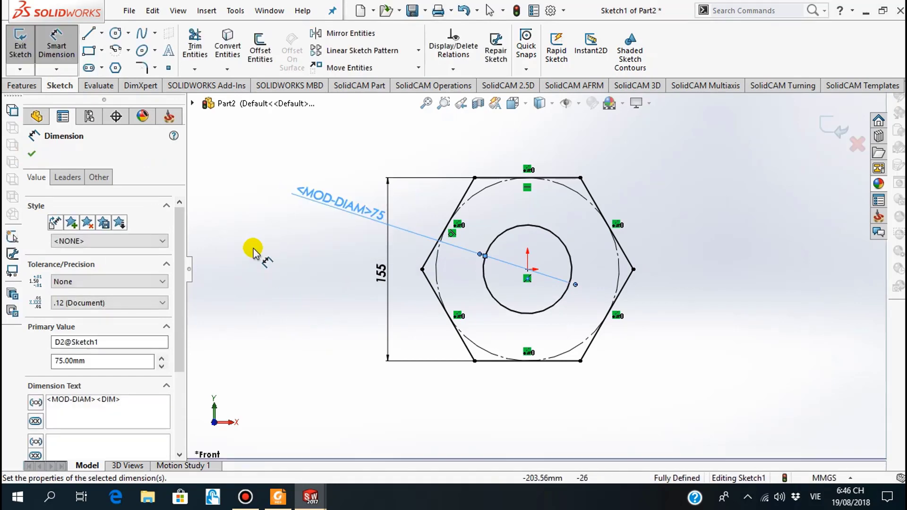
click(35, 154)
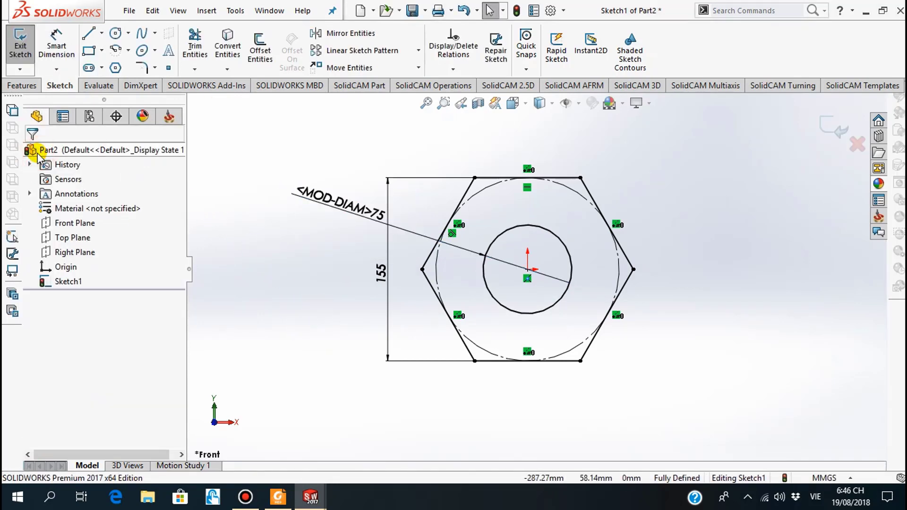
click(21, 85)
click(25, 60)
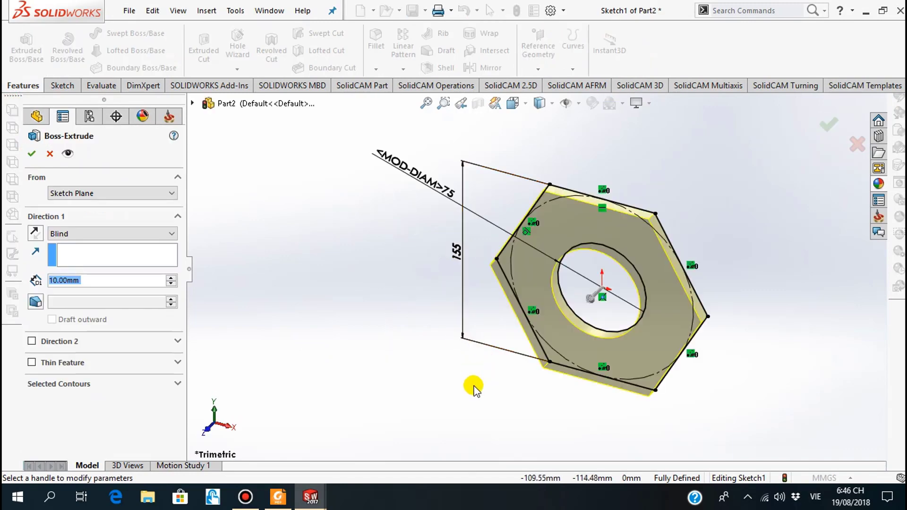
key(ctrl+8)
click(278, 497)
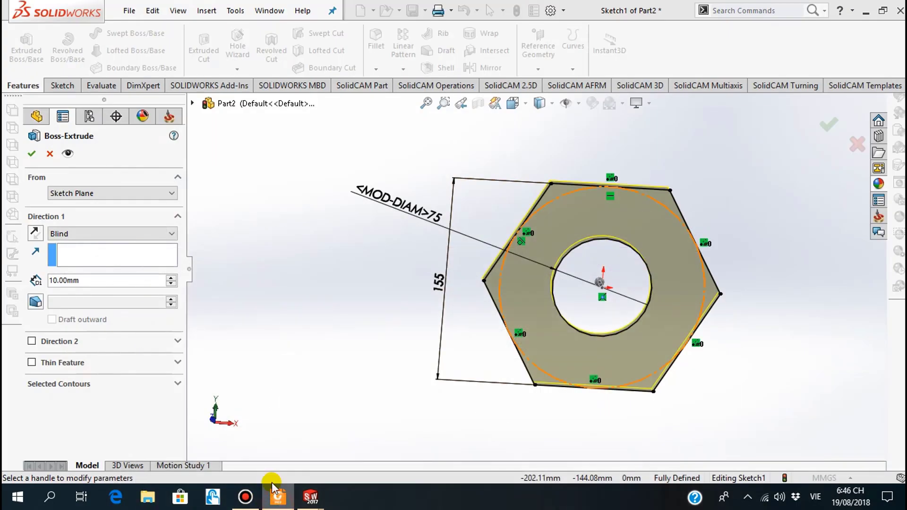
click(311, 497)
middle_drag(590, 414, 599, 356)
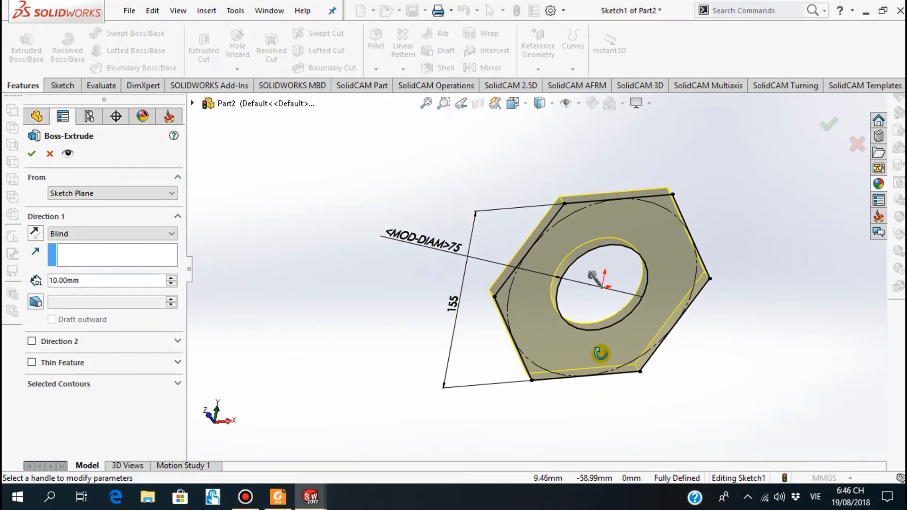
click(279, 496)
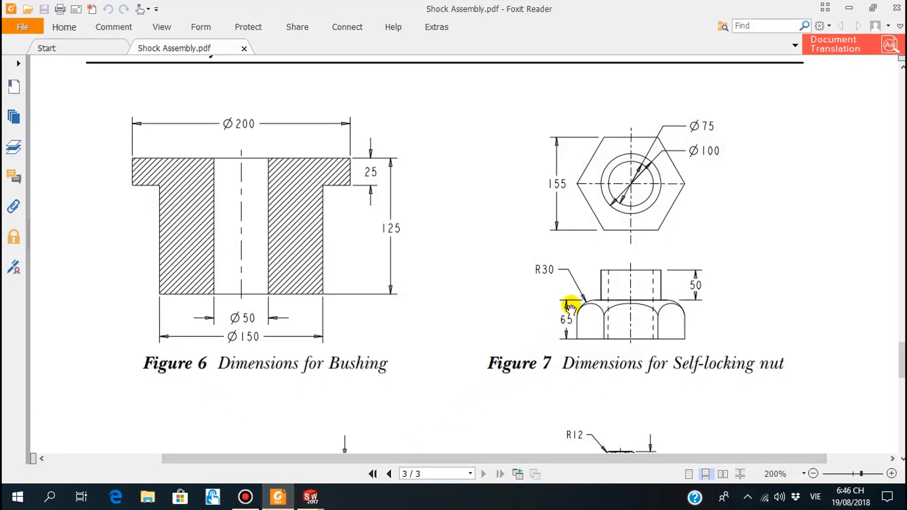
click(264, 489)
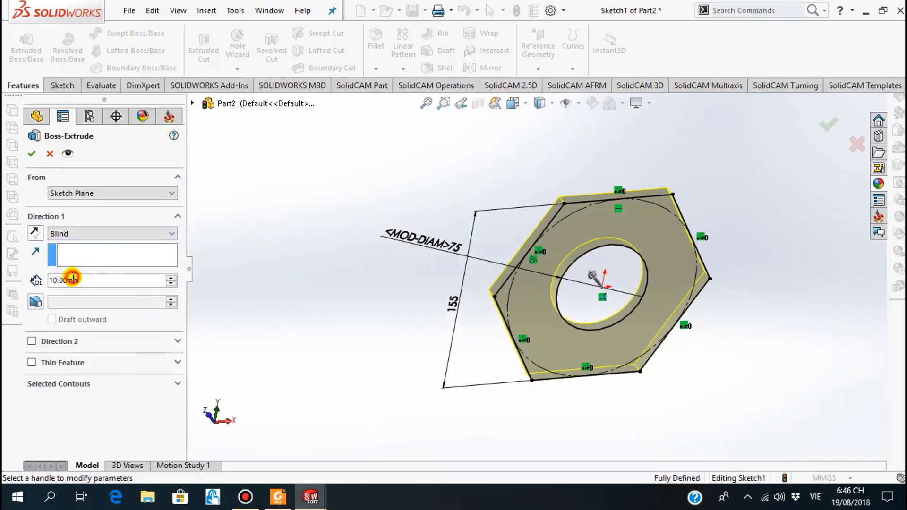
Extrude the holed hexagon to a 65 mm blind depth as Boss-Extrude1
text(65)
key(Return)
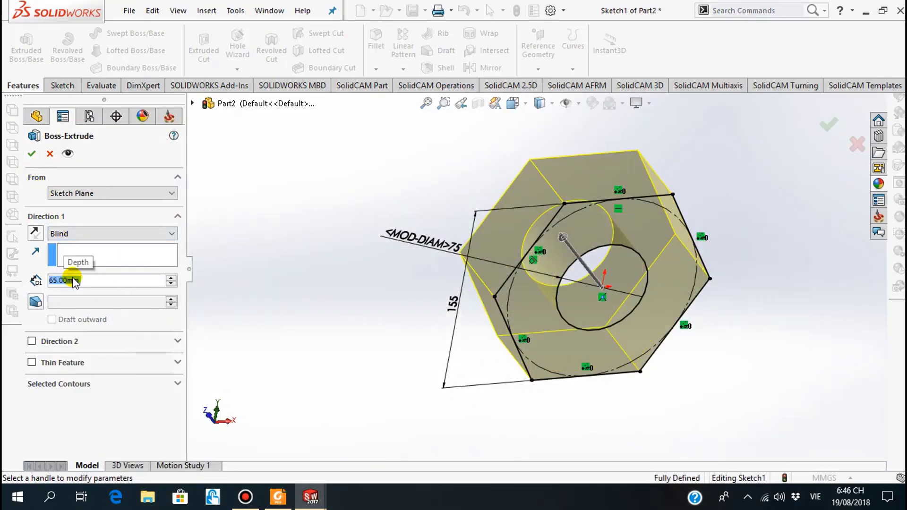
middle_drag(409, 334, 416, 265)
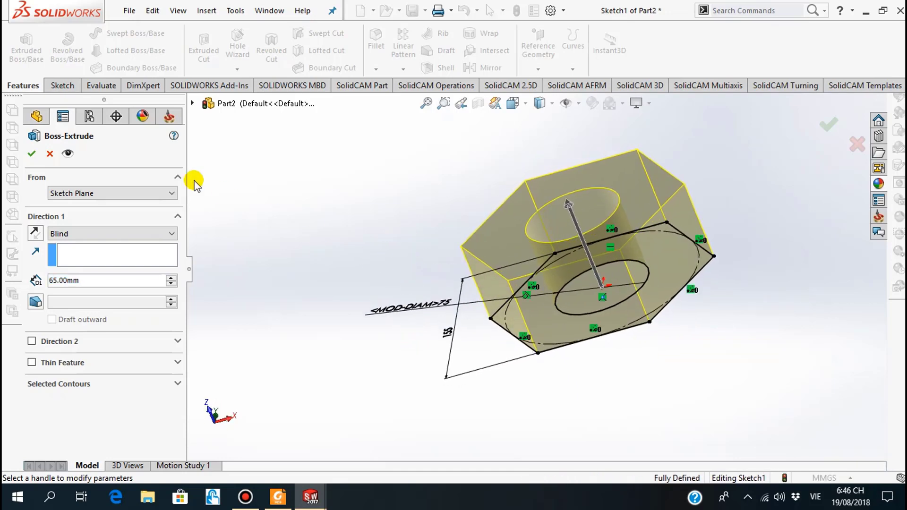
click(30, 154)
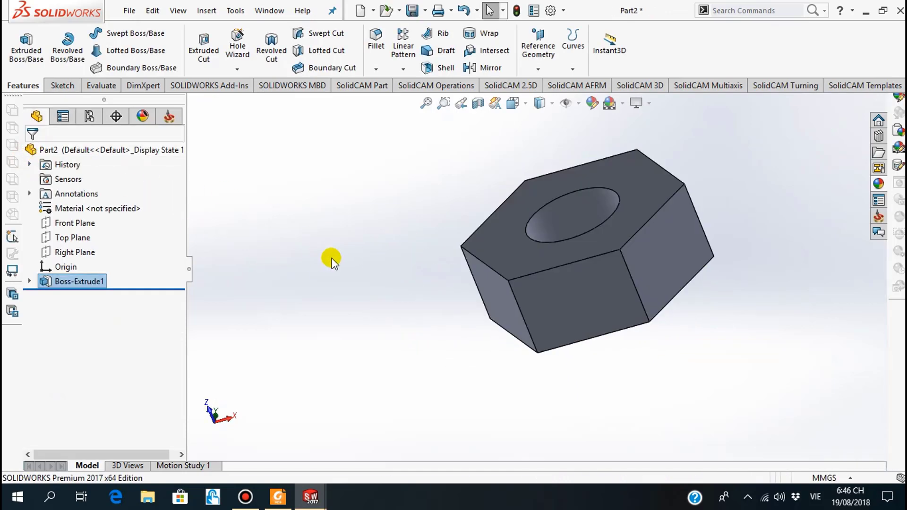
mouse_move(331, 258)
middle_down()
mouse_move(361, 257)
mouse_move(350, 245)
mouse_move(348, 340)
mouse_move(356, 245)
mouse_move(355, 304)
middle_up()
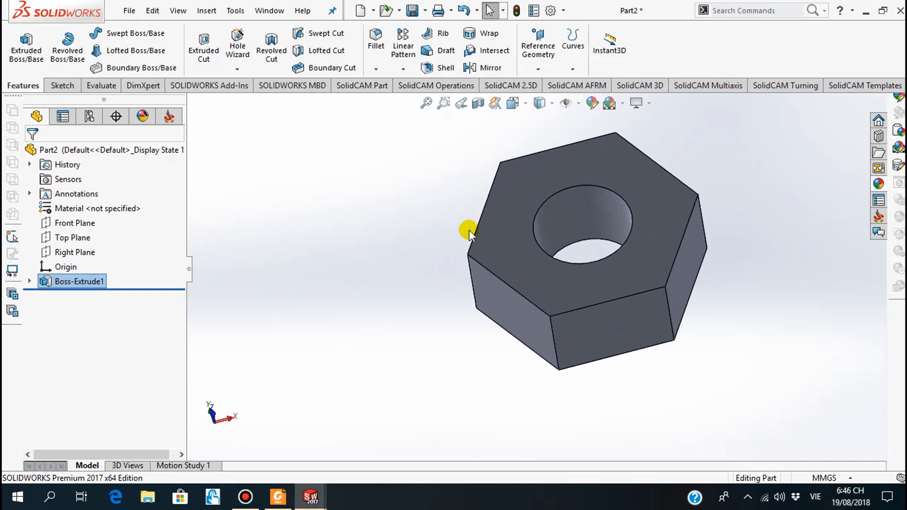
Start a sketch on the nut's hexagon end face, viewed normal to it
click(498, 240)
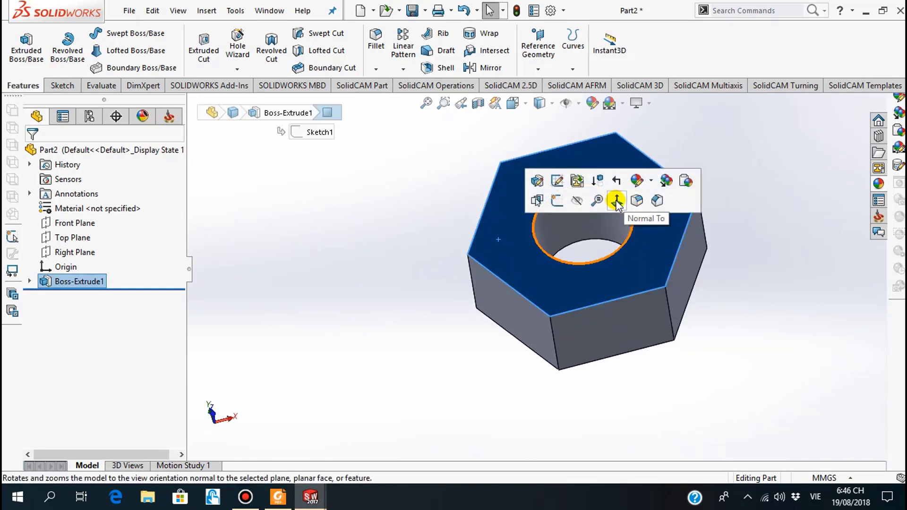
click(615, 199)
click(434, 293)
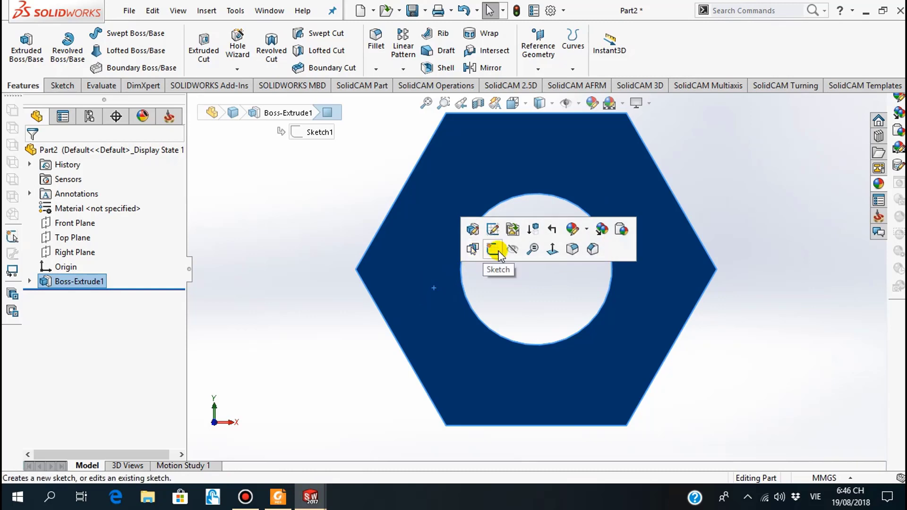
click(493, 250)
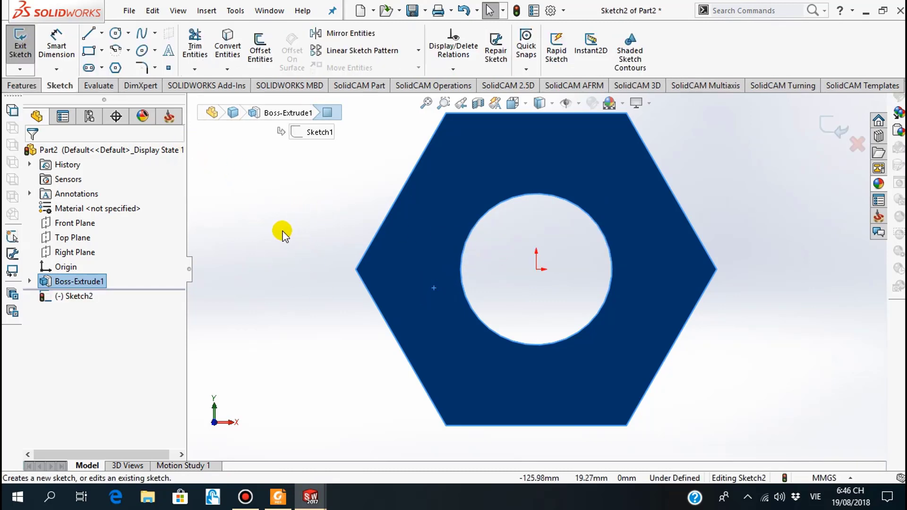
Try Convert Entities on the face edges, then undo the unwanted conversions
click(228, 69)
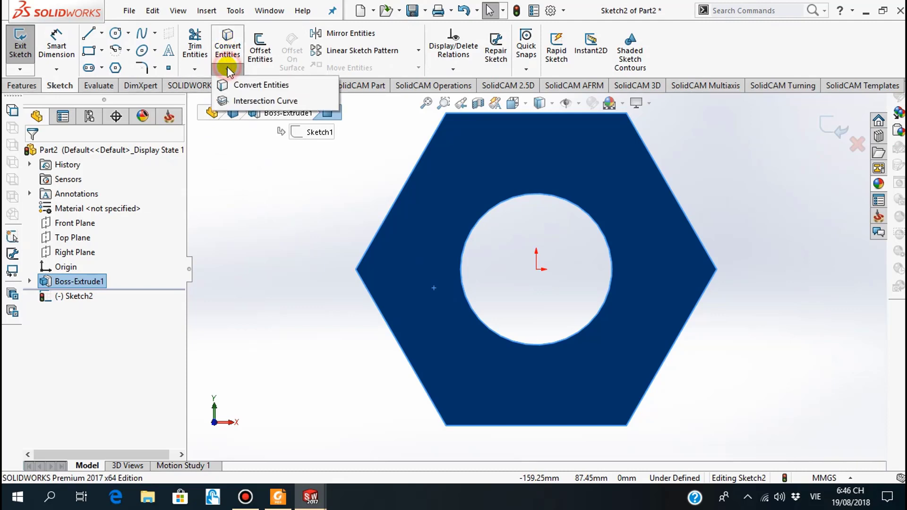
click(231, 84)
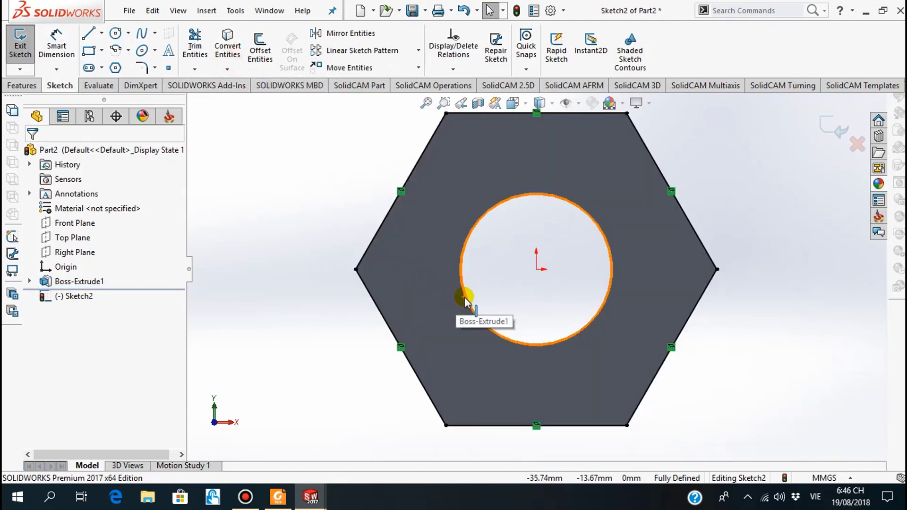
click(465, 297)
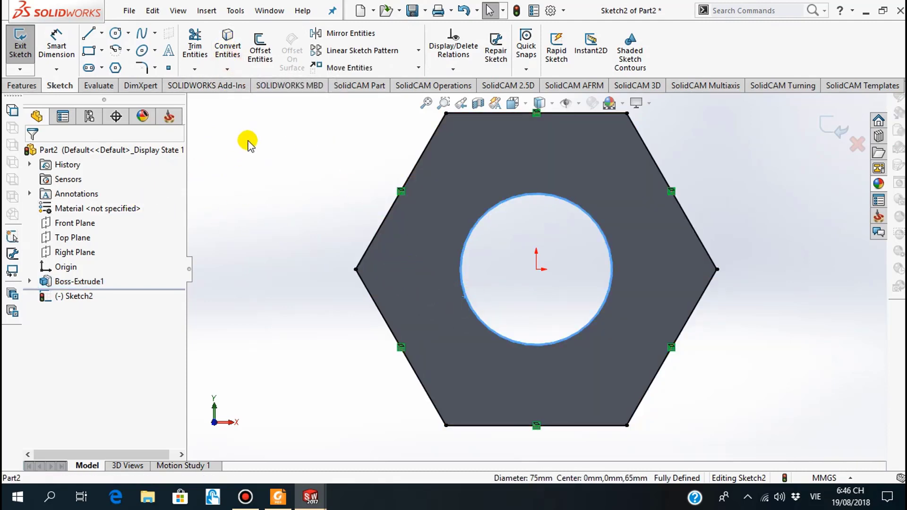
click(227, 69)
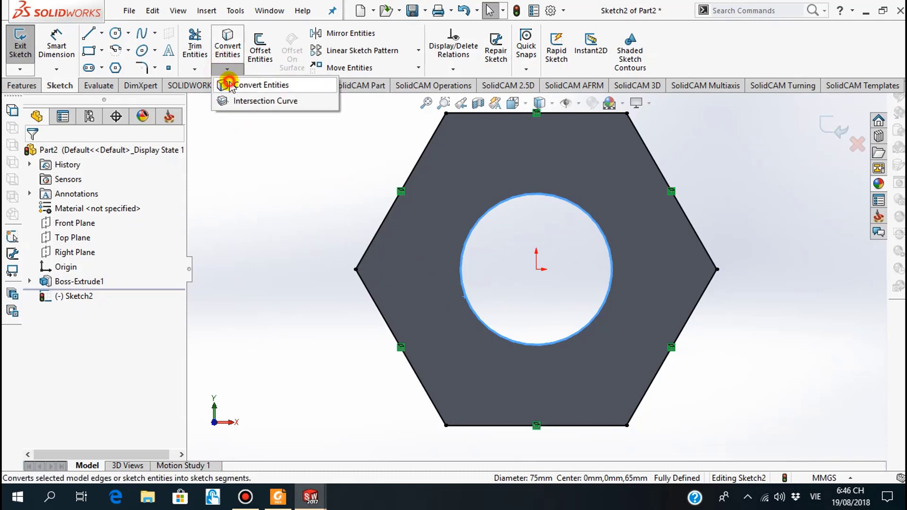
click(230, 85)
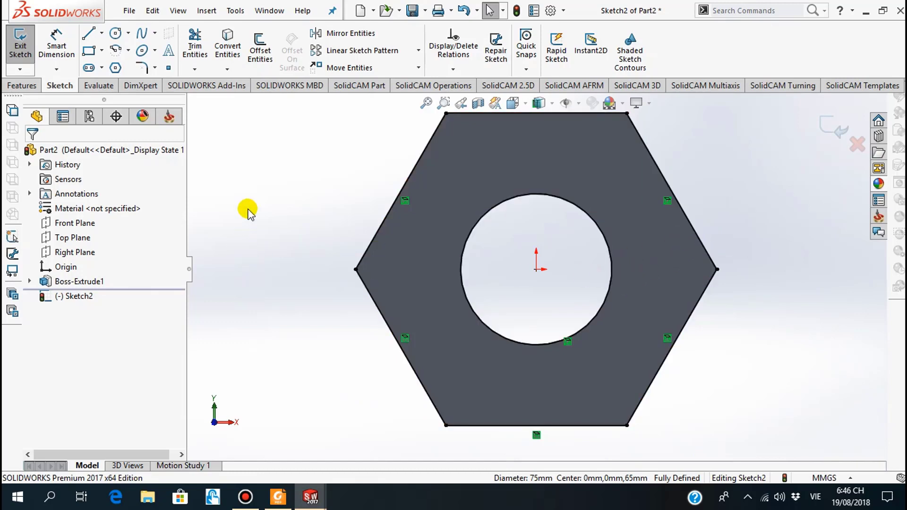
click(463, 11)
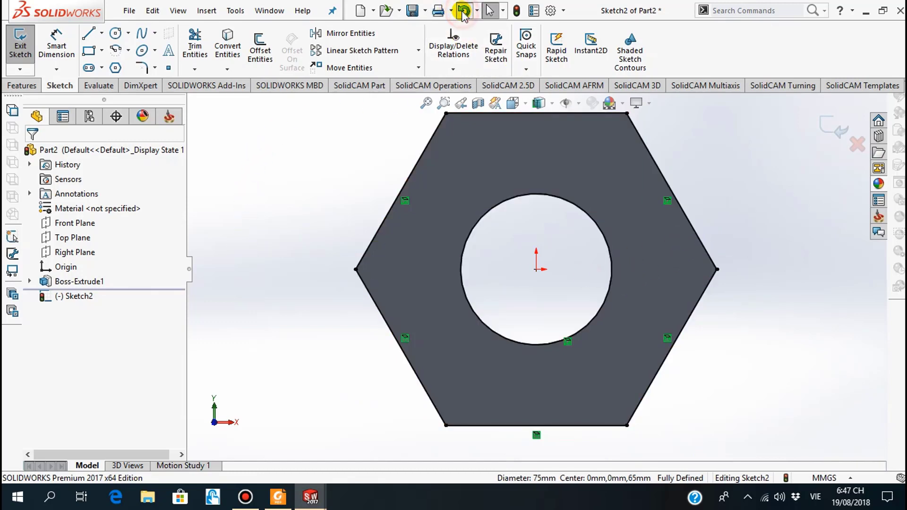
click(463, 10)
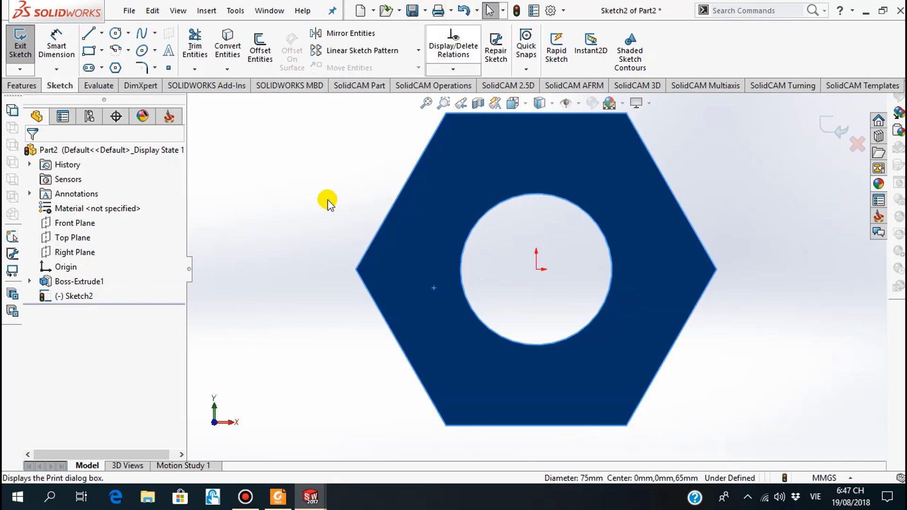
click(302, 222)
Convert only the 75 mm bore edge into the sketch
click(226, 69)
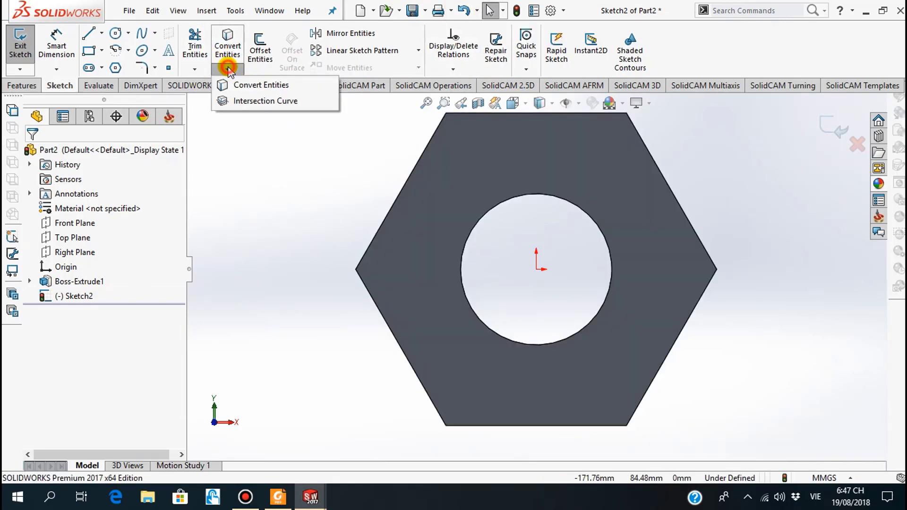
click(236, 85)
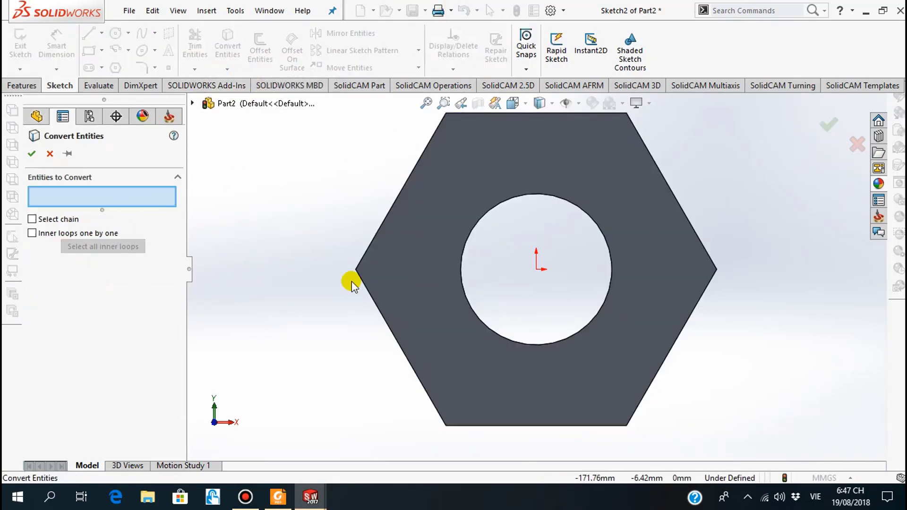
click(467, 301)
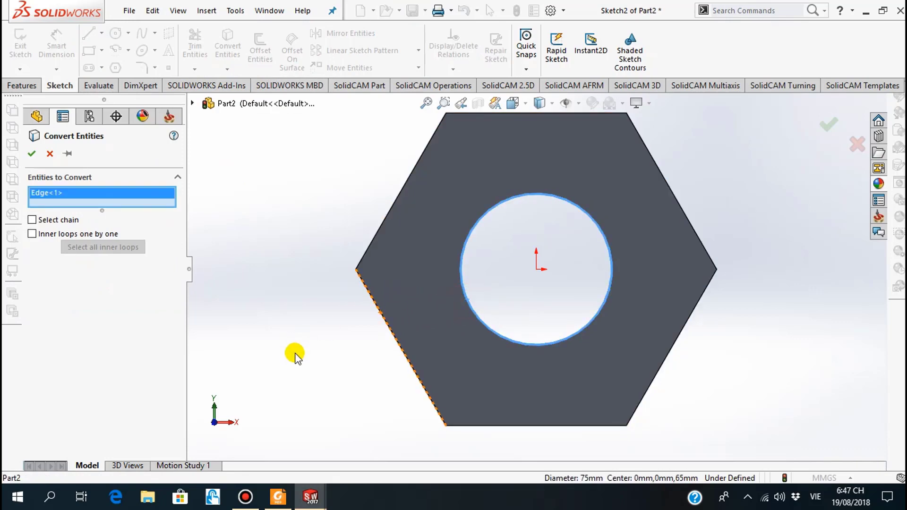
click(31, 153)
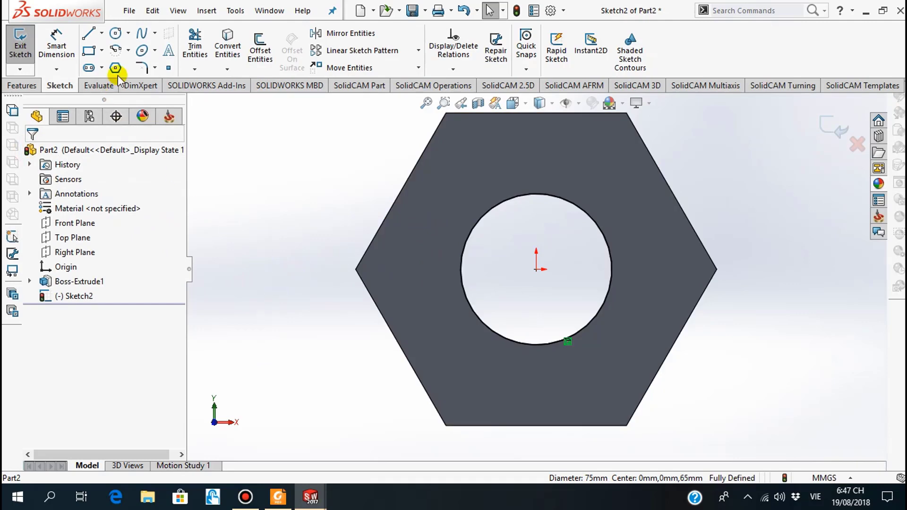
Draw a circle centred on the bore and dimension it to 100 mm diameter
click(116, 33)
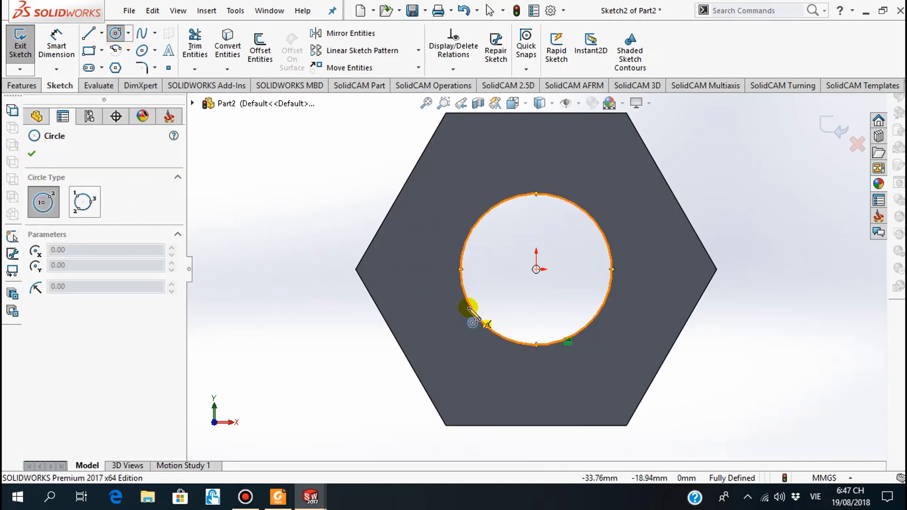
click(537, 270)
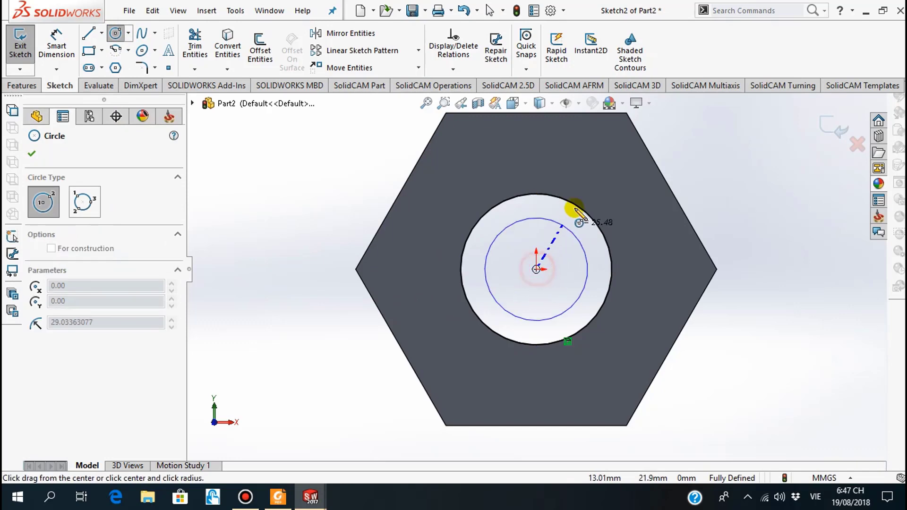
click(595, 180)
click(32, 155)
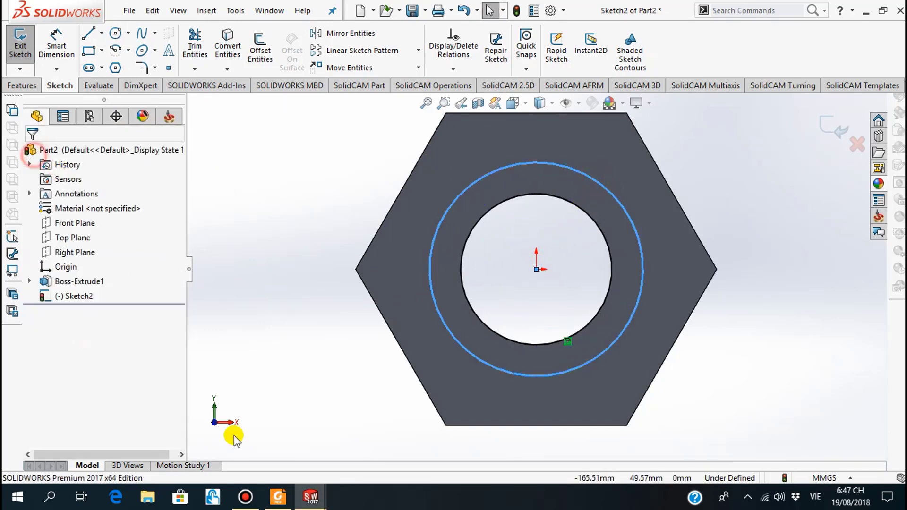
click(279, 497)
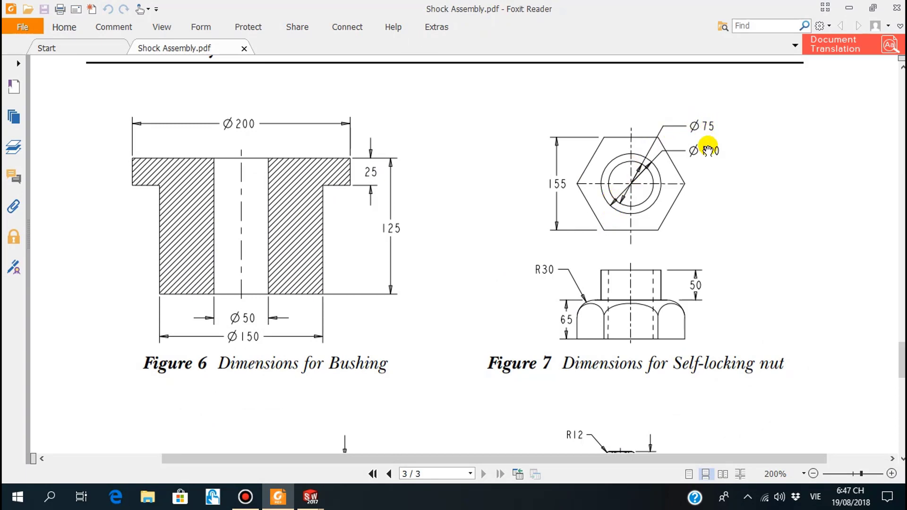
click(279, 496)
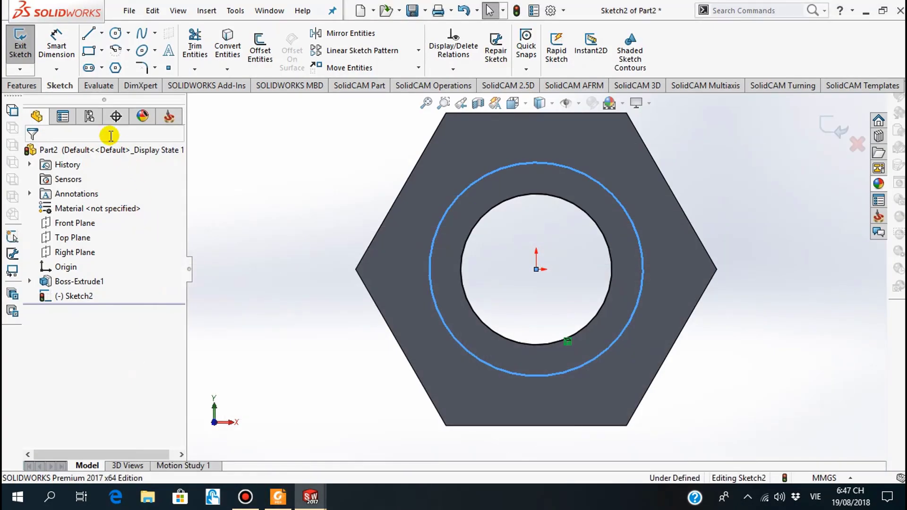
click(56, 47)
click(763, 222)
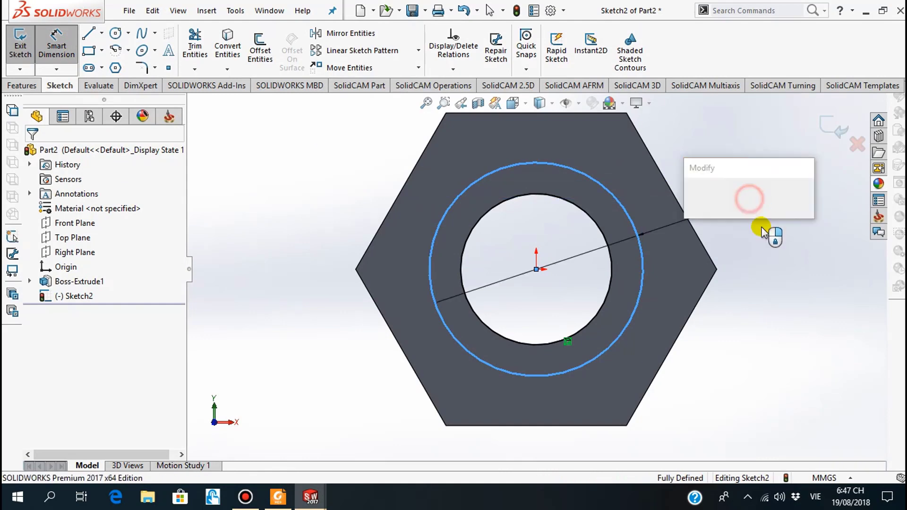
text(100)
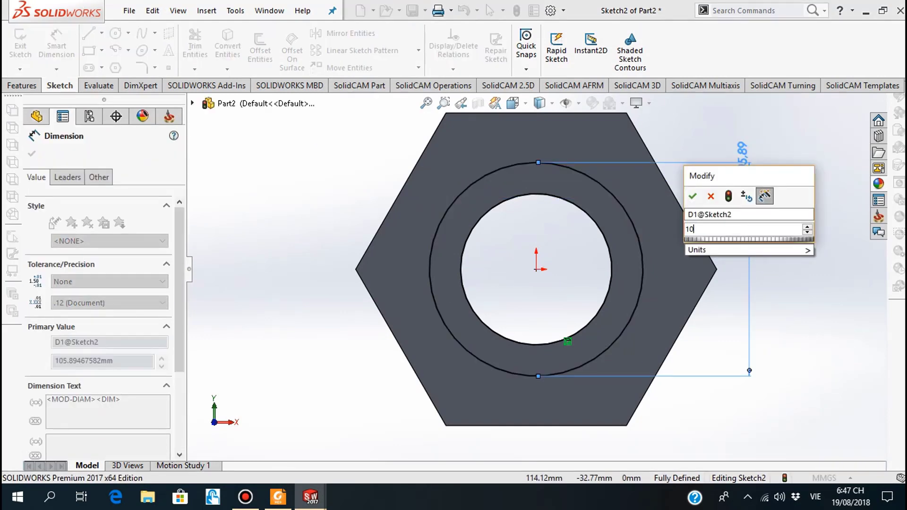
key(Return)
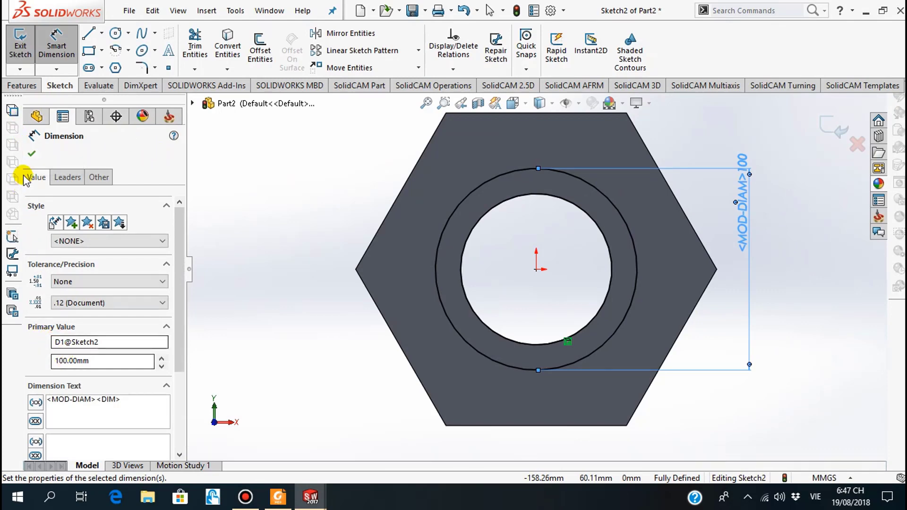
click(31, 154)
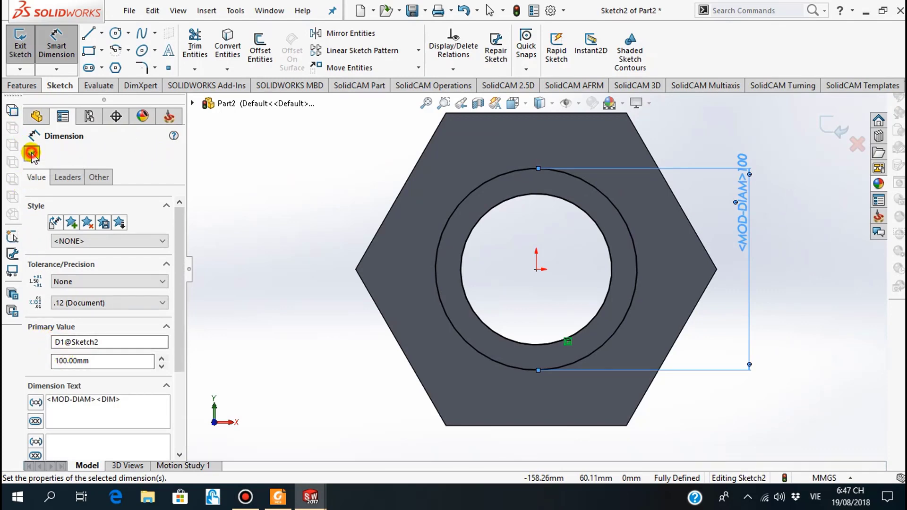
Extrude the bore-to-100 mm ring 50 mm as Boss-Extrude2
click(280, 497)
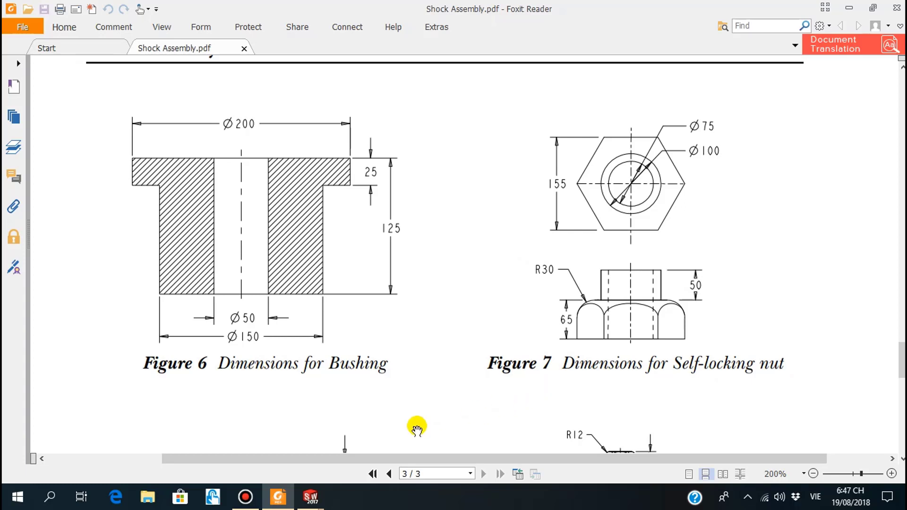
click(279, 497)
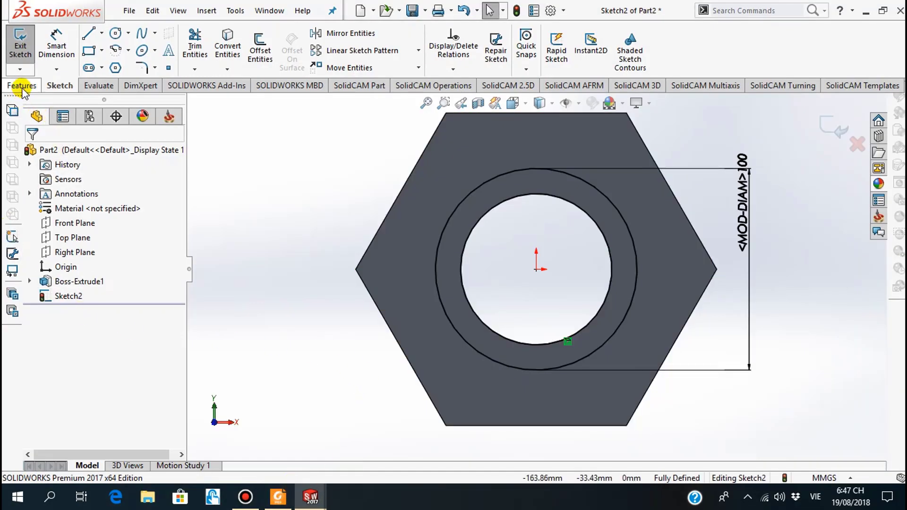
click(22, 86)
click(27, 47)
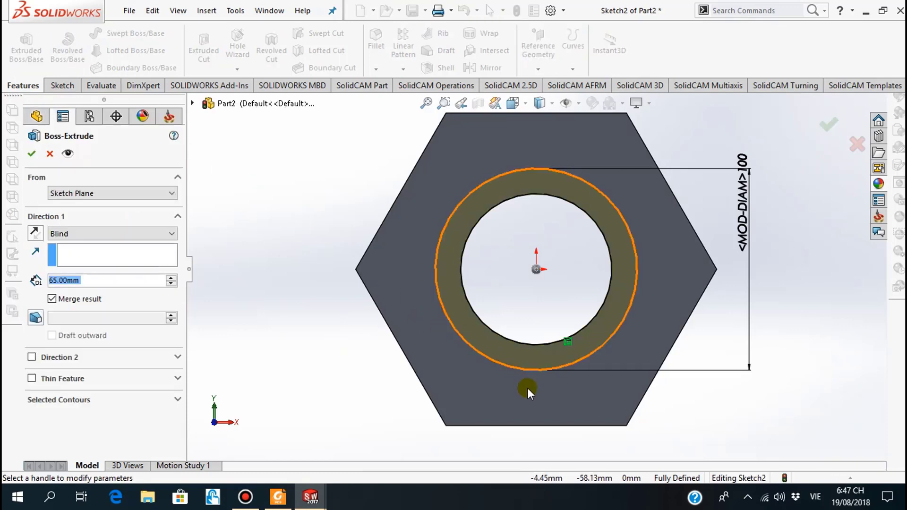
middle_drag(528, 387, 492, 288)
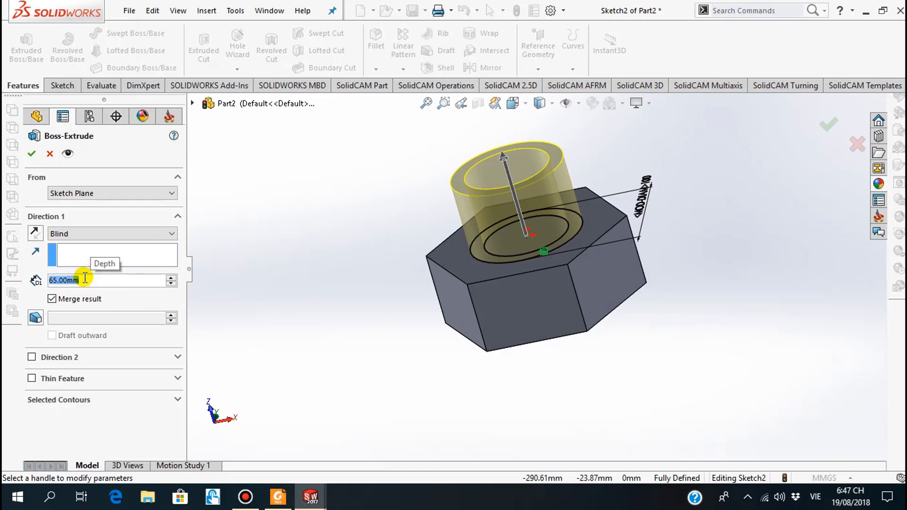
text(50)
key(Return)
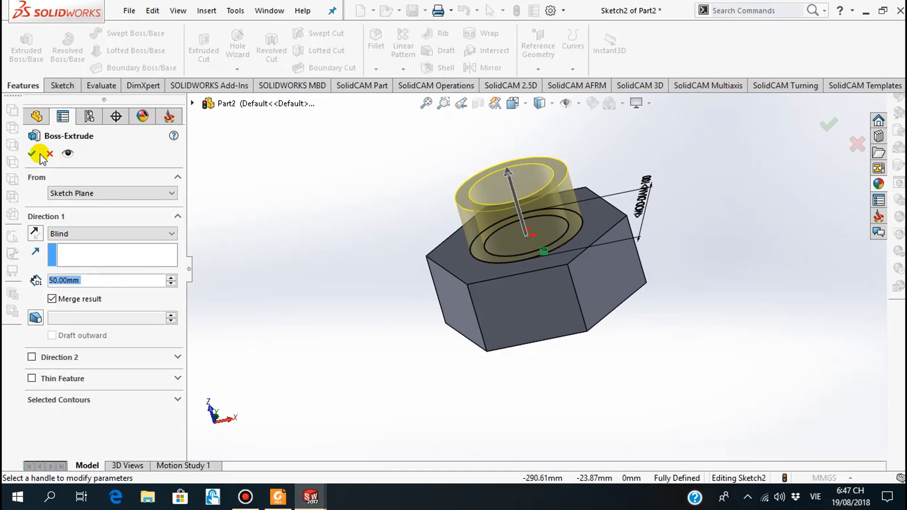
click(32, 153)
mouse_move(378, 244)
middle_down()
mouse_move(378, 299)
mouse_move(343, 436)
middle_up()
click(280, 497)
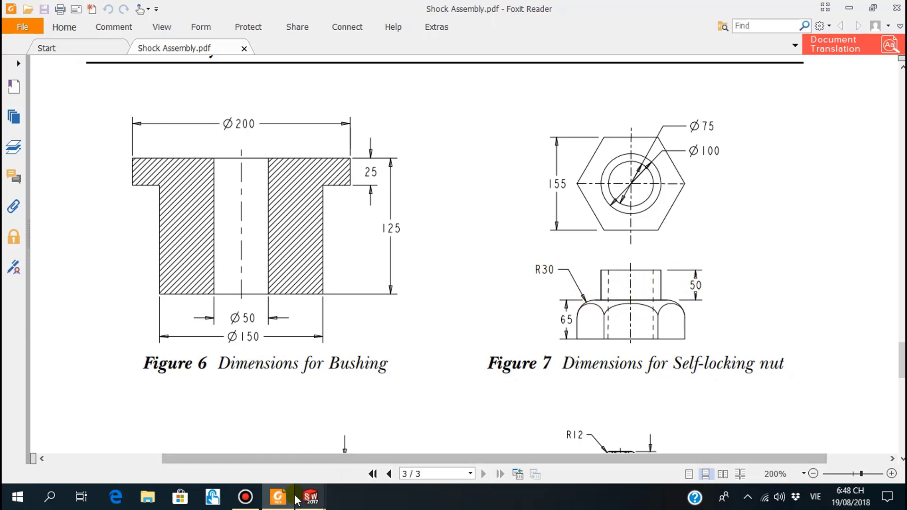
click(310, 496)
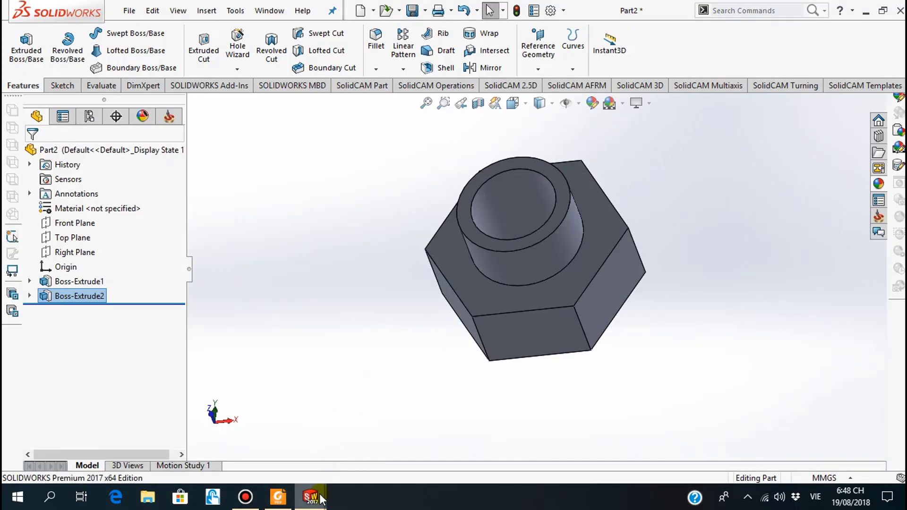
Select the Top Plane, turn it normal to the view, and open Sketch3 on it
click(279, 499)
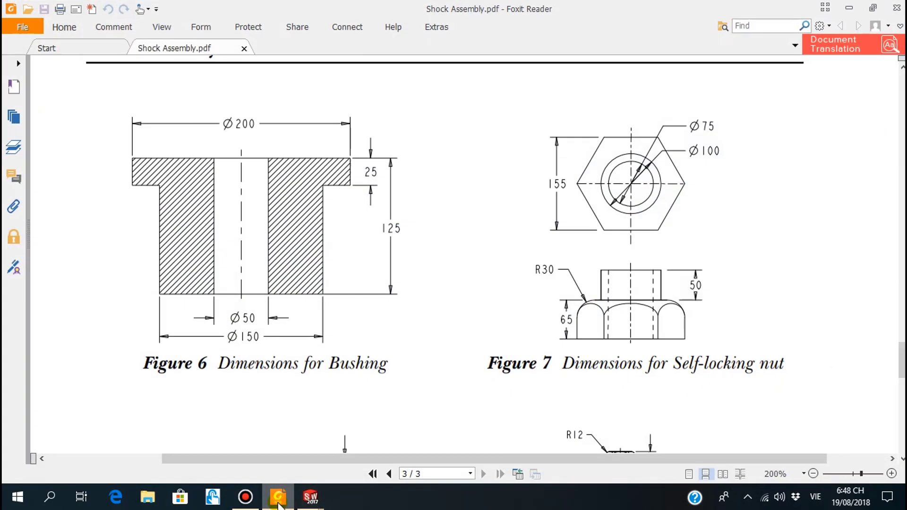
click(310, 496)
middle_drag(459, 306, 449, 326)
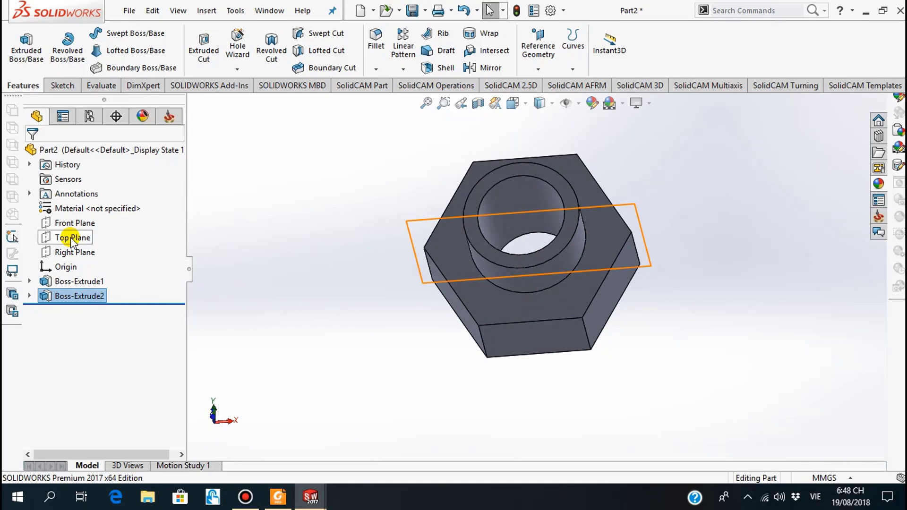
click(70, 237)
mouse_move(405, 156)
middle_down()
mouse_move(407, 227)
mouse_move(405, 137)
mouse_move(402, 147)
middle_up()
click(44, 239)
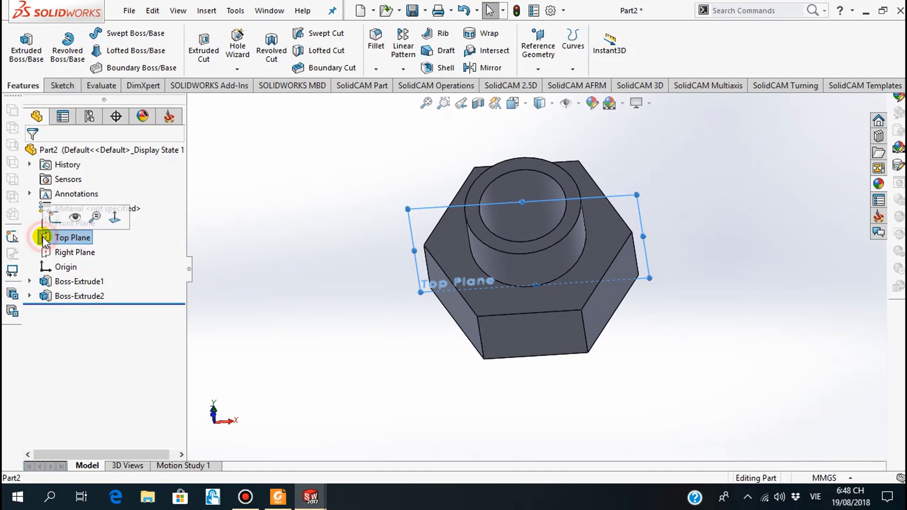
click(115, 216)
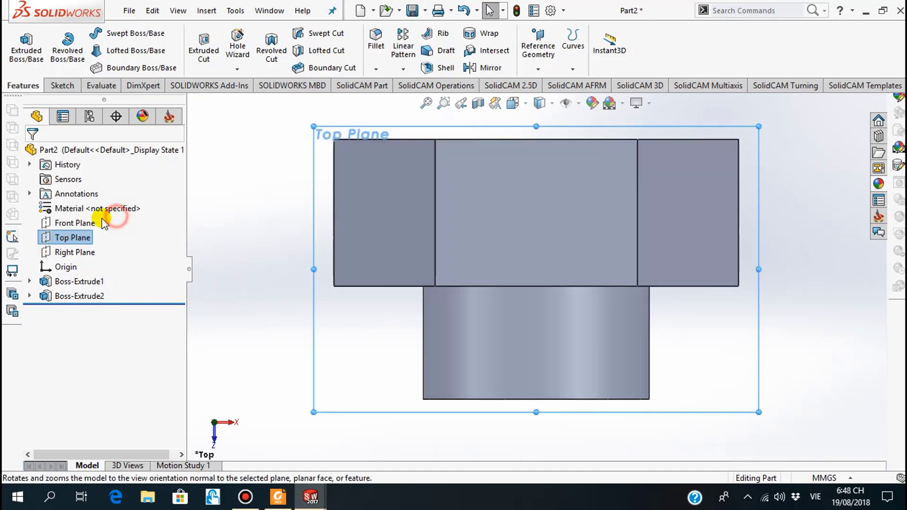
click(45, 238)
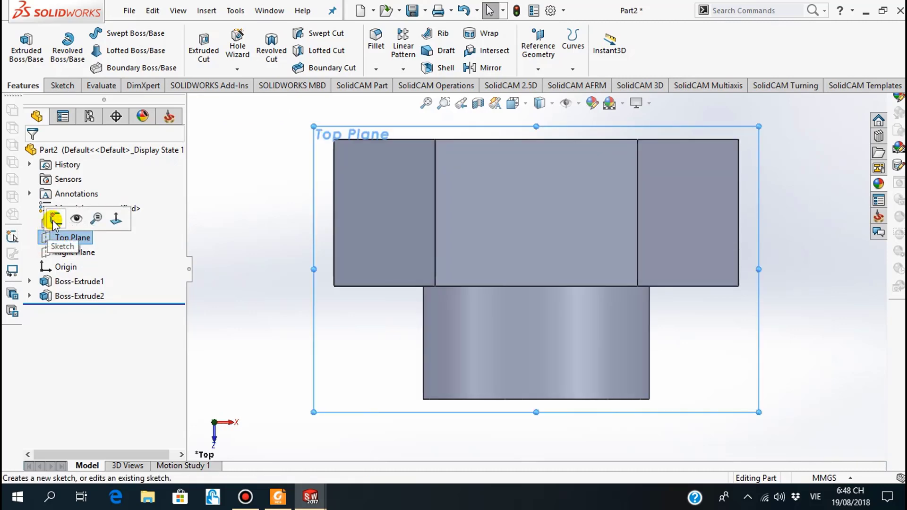
click(55, 219)
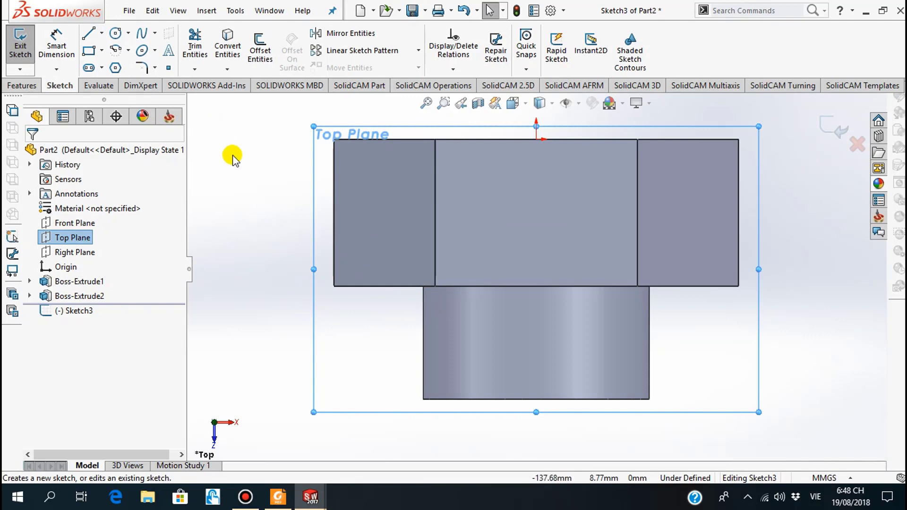
Convert the left block's bottom edge and outer vertical edge into sketch lines
click(220, 128)
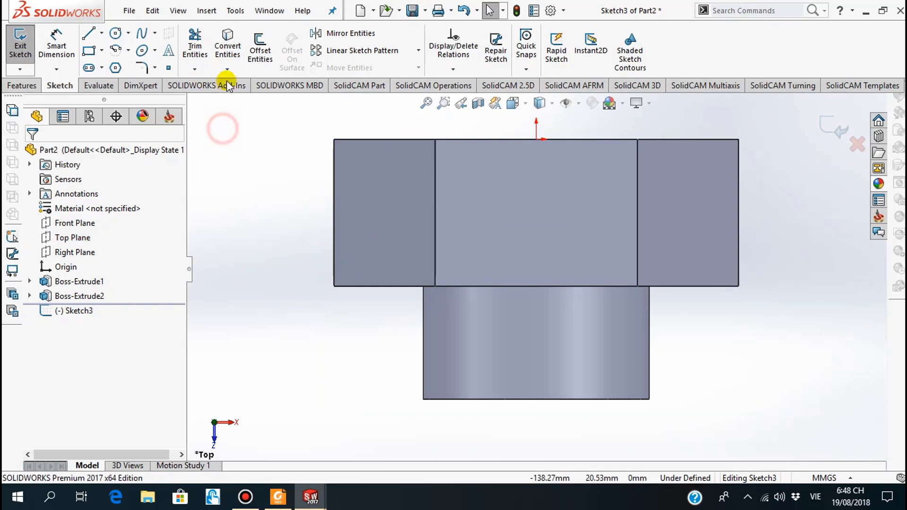
click(228, 70)
click(242, 86)
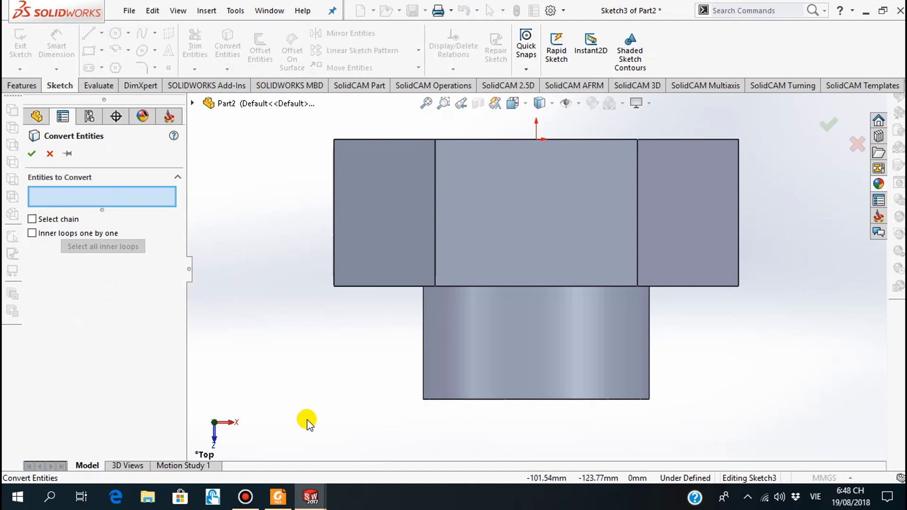
click(394, 286)
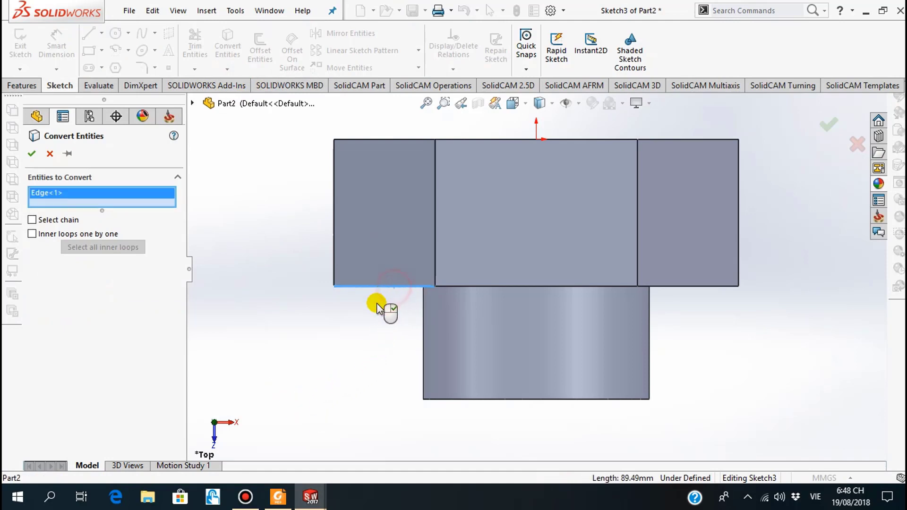
click(334, 253)
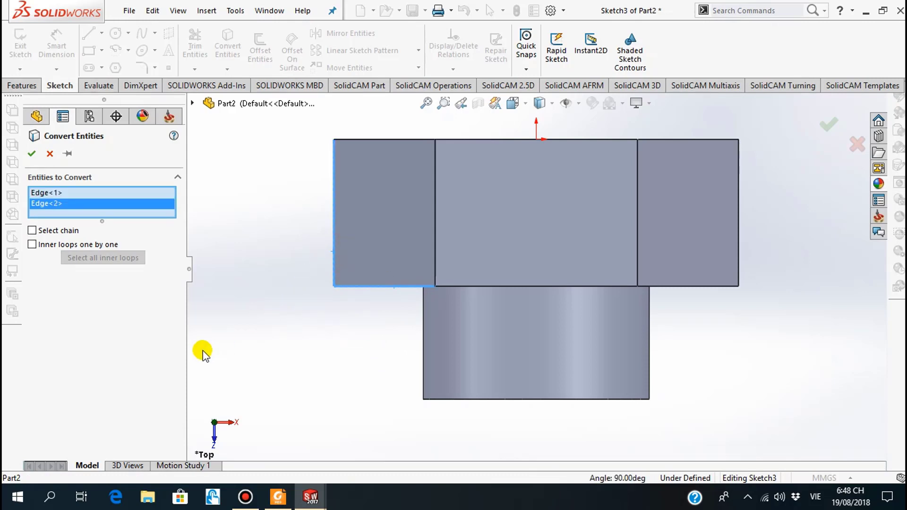
click(37, 155)
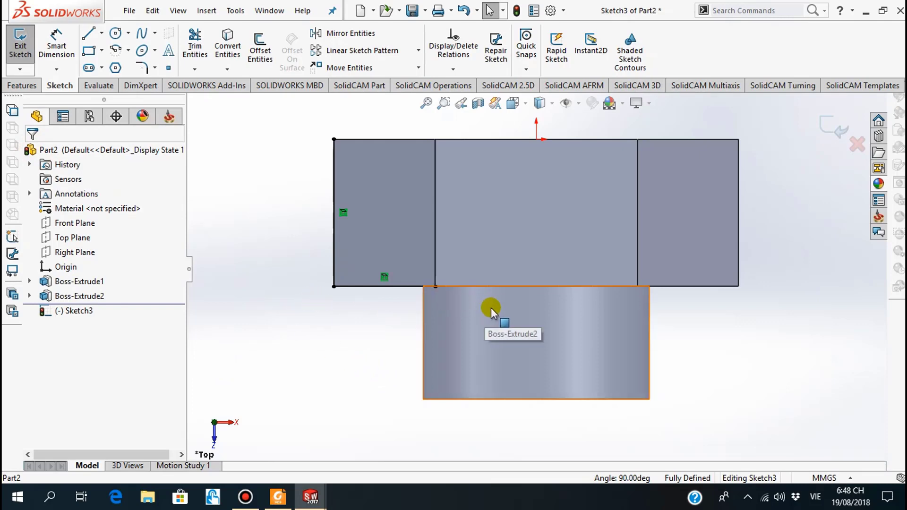
Draw a vertical centerline from the origin down below the part
click(101, 33)
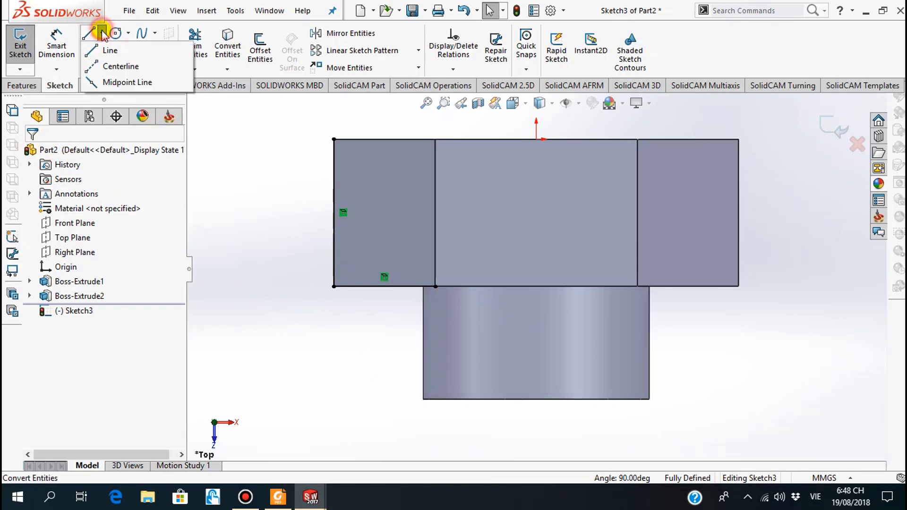
click(112, 66)
click(536, 139)
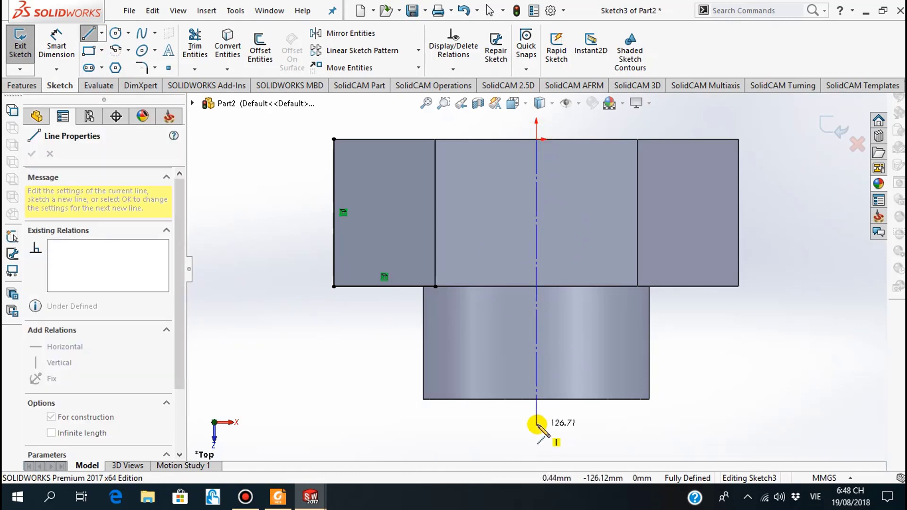
click(537, 420)
key(Escape)
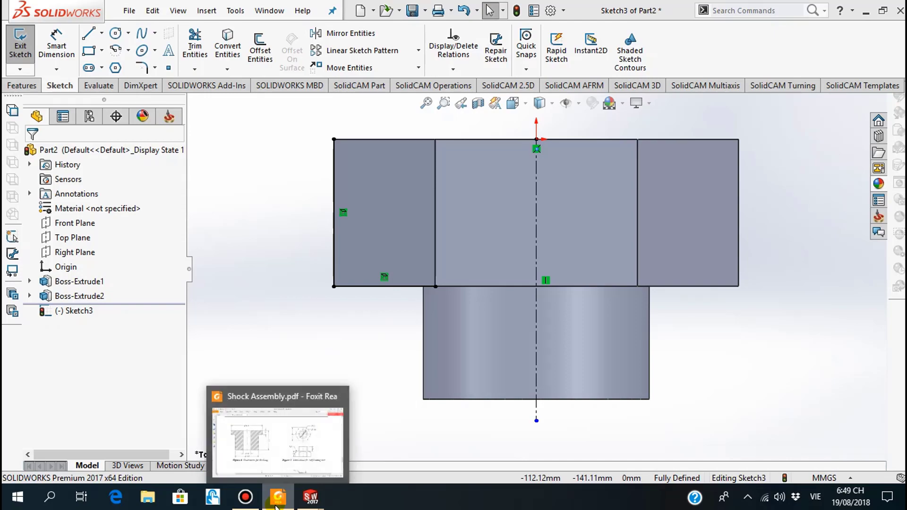
Check the self-locking nut reference drawing in the PDF, then return to the sketch
click(277, 505)
click(278, 497)
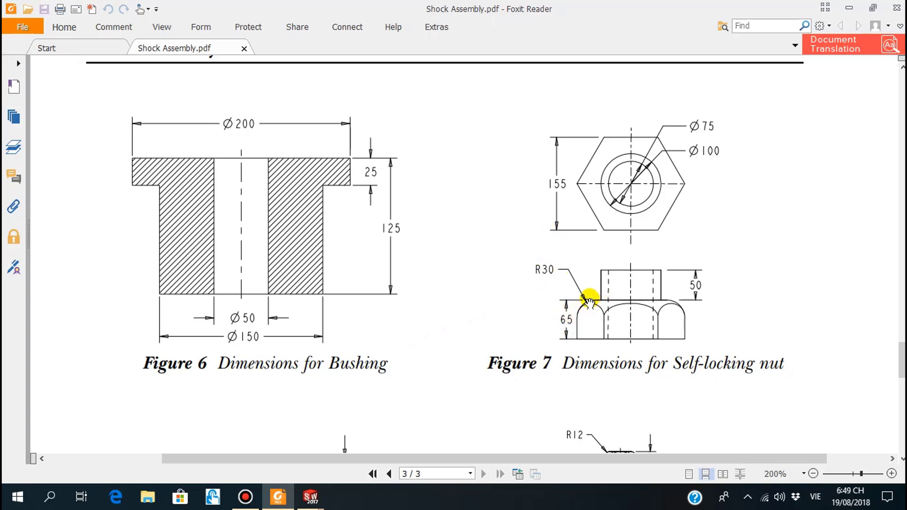
click(278, 498)
Round the corner between the two converted edge lines with a 30 mm sketch fillet
click(153, 69)
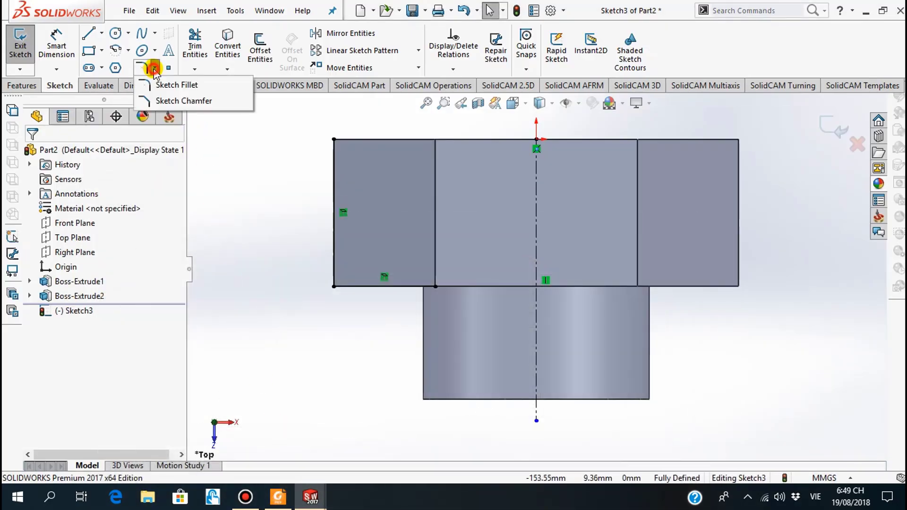
click(161, 82)
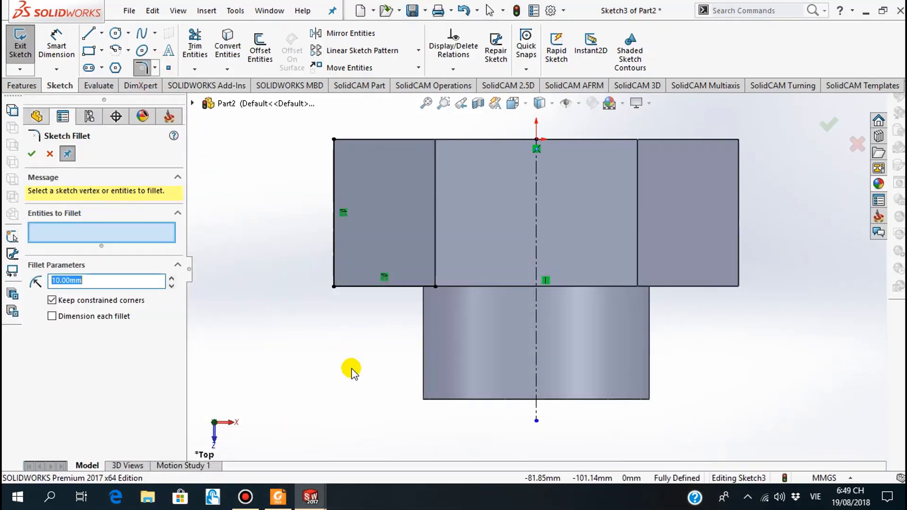
click(334, 287)
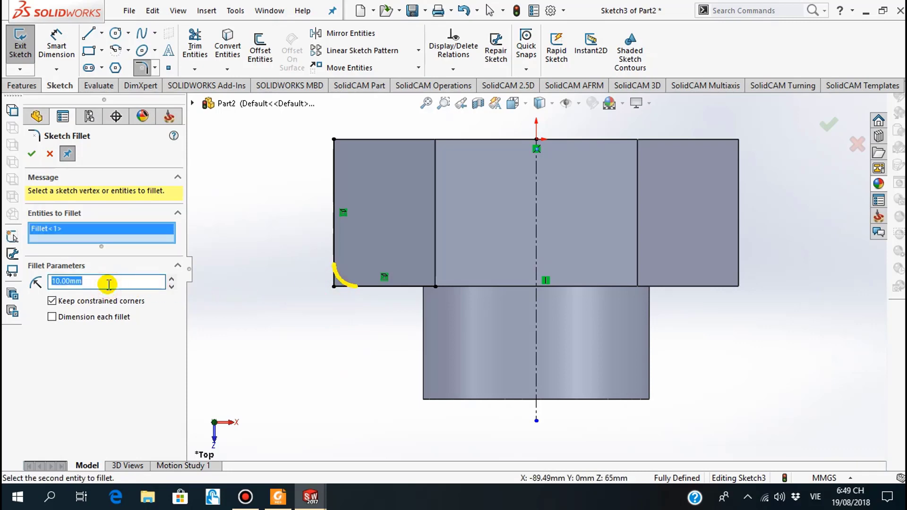
text(30)
key(Return)
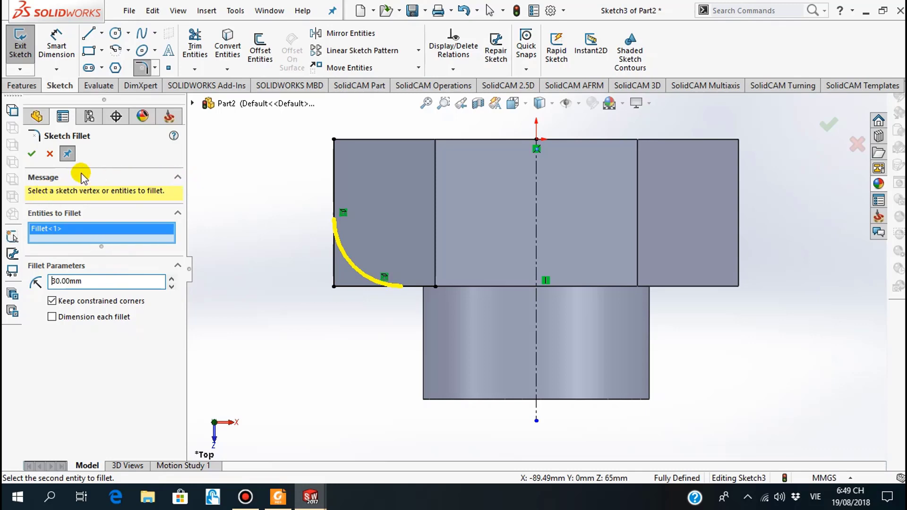
click(31, 154)
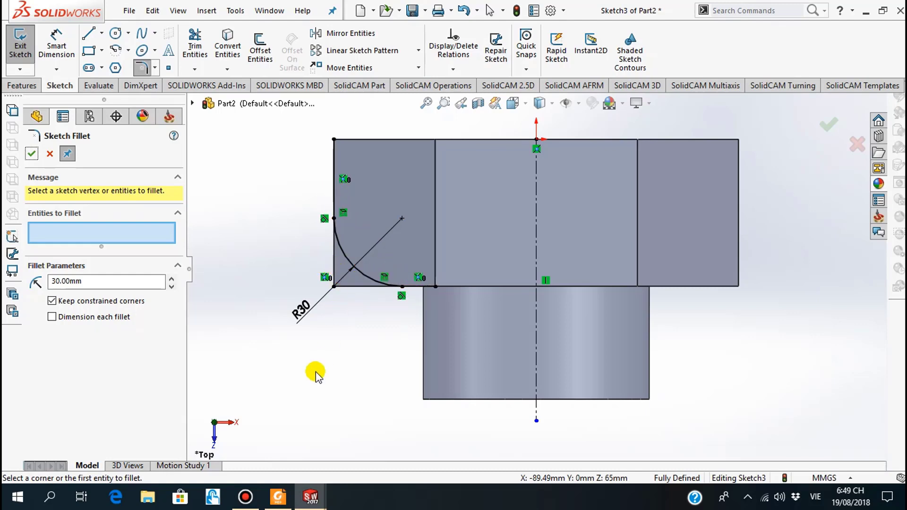
Close the fillet and convert the block's bottom edge into a sketch line again
click(30, 154)
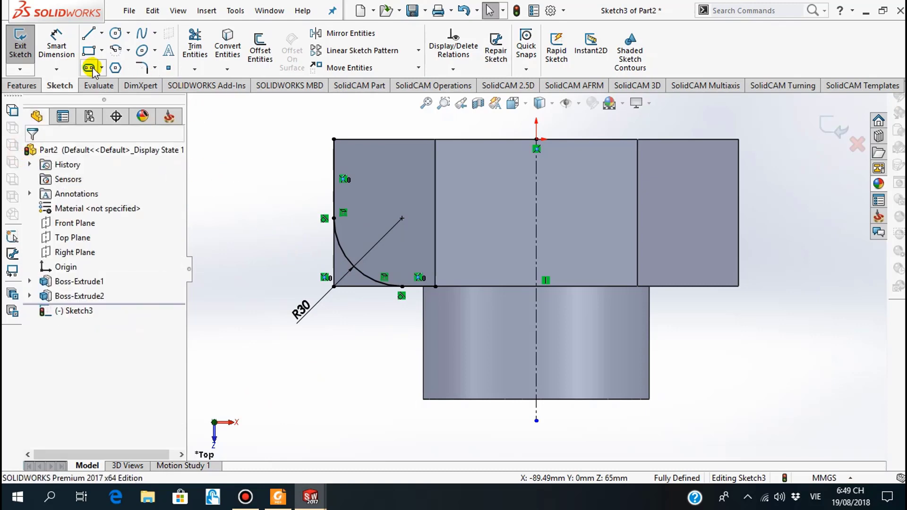
click(227, 69)
click(238, 85)
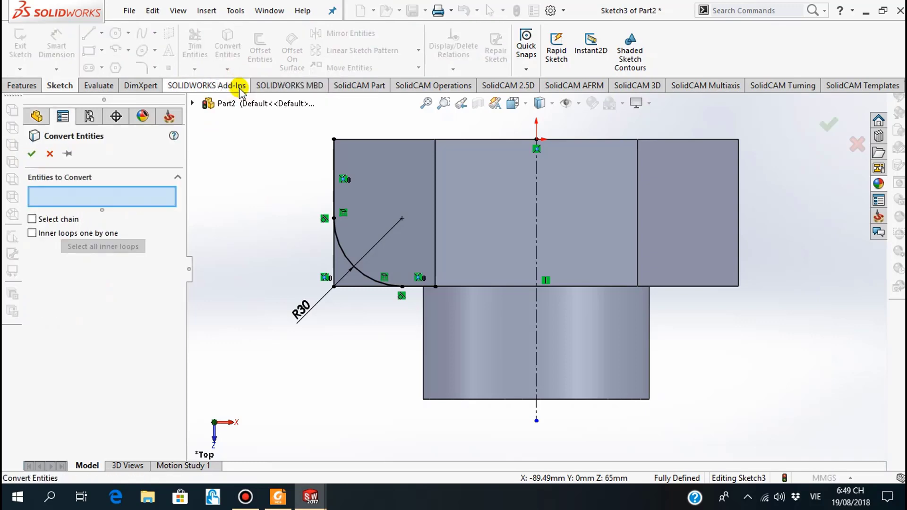
click(355, 286)
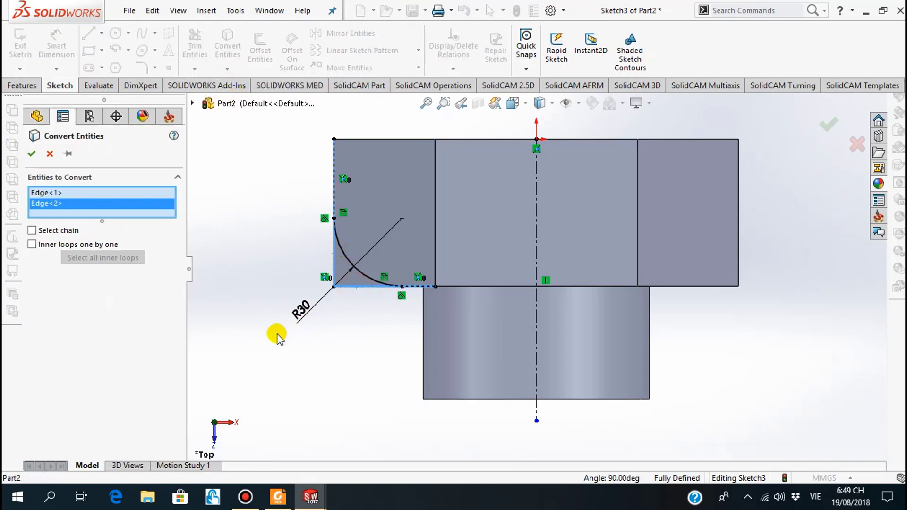
click(32, 153)
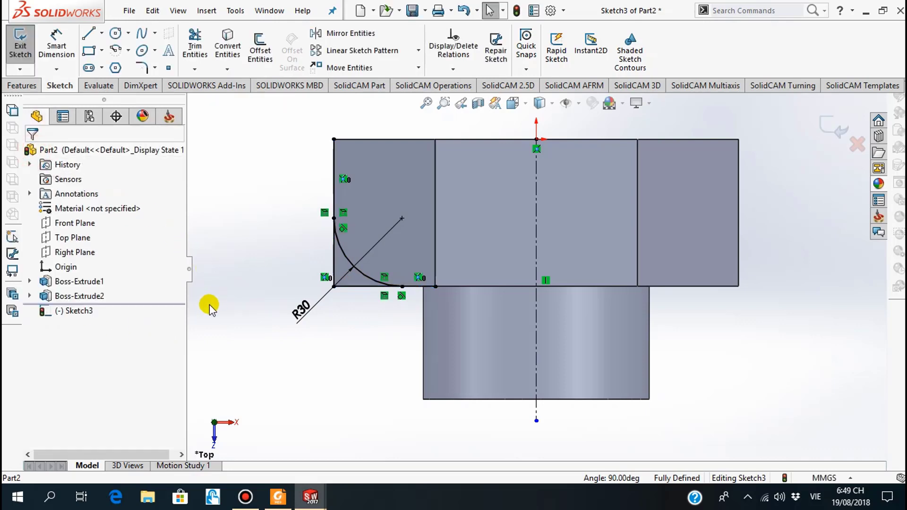
Trim away the straight line stubs around the R30 arc
click(195, 43)
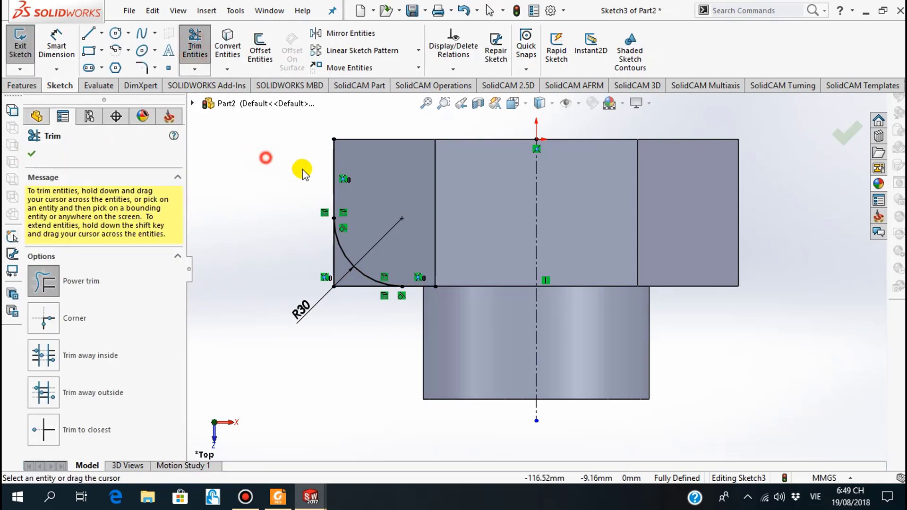
drag(354, 208, 407, 294)
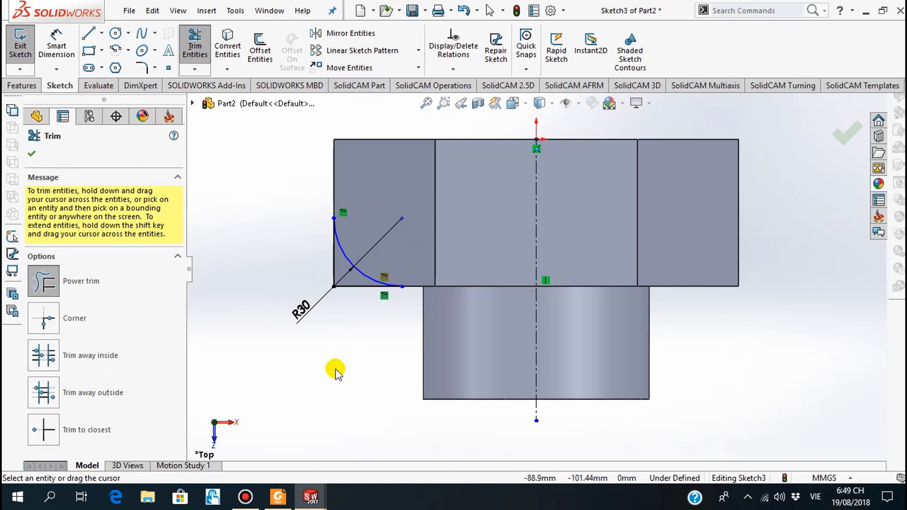
click(29, 154)
mouse_move(402, 319)
middle_down()
mouse_move(510, 325)
mouse_move(397, 332)
middle_up()
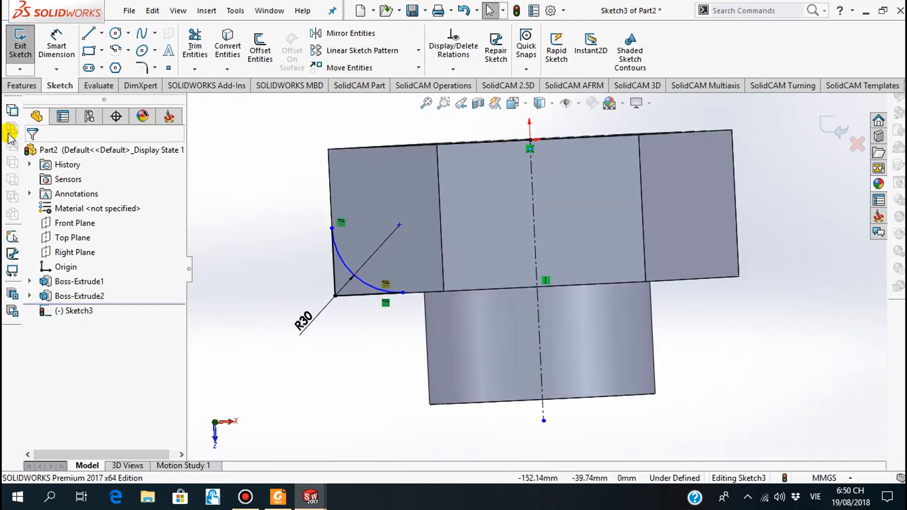
Revolve-cut the R30 profile 360° about the centerline to round the hexagon corners
click(19, 87)
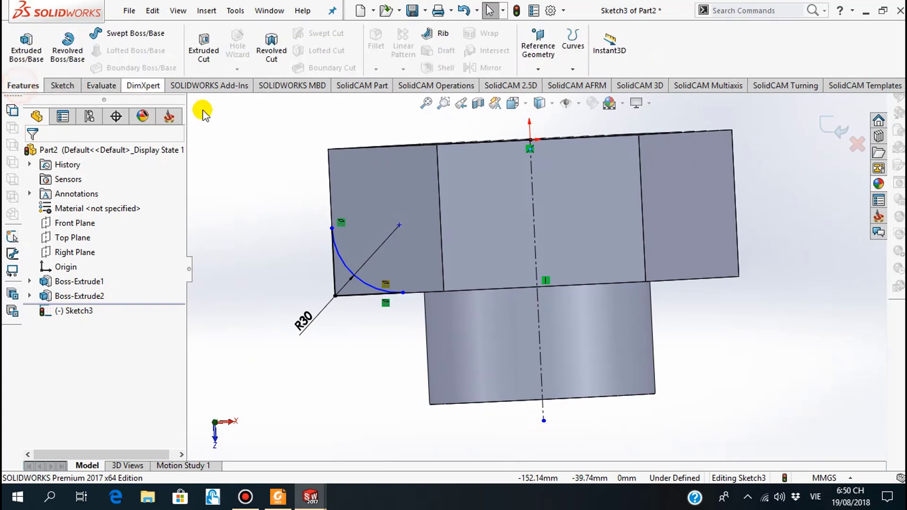
click(274, 55)
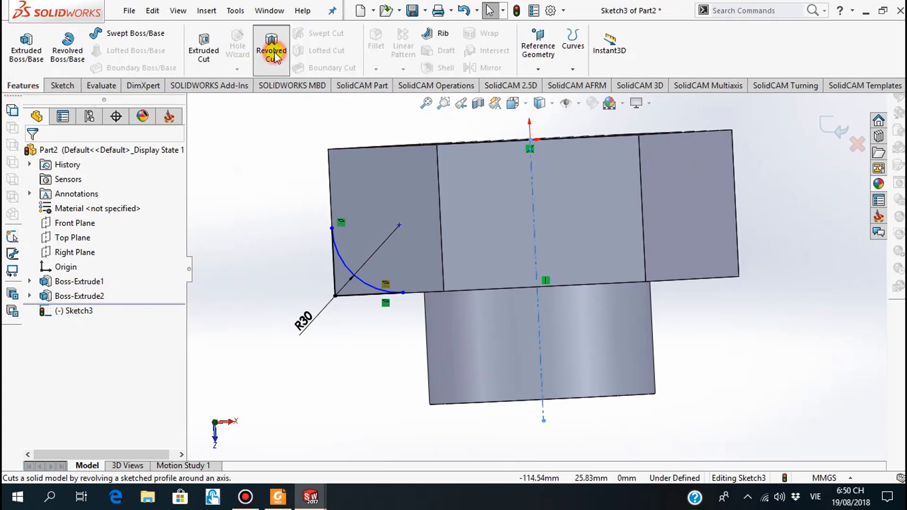
mouse_move(375, 384)
middle_down()
mouse_move(355, 390)
mouse_move(349, 197)
mouse_move(344, 264)
mouse_move(341, 194)
mouse_move(325, 226)
mouse_move(338, 265)
mouse_move(324, 211)
mouse_move(325, 278)
mouse_move(274, 259)
middle_up()
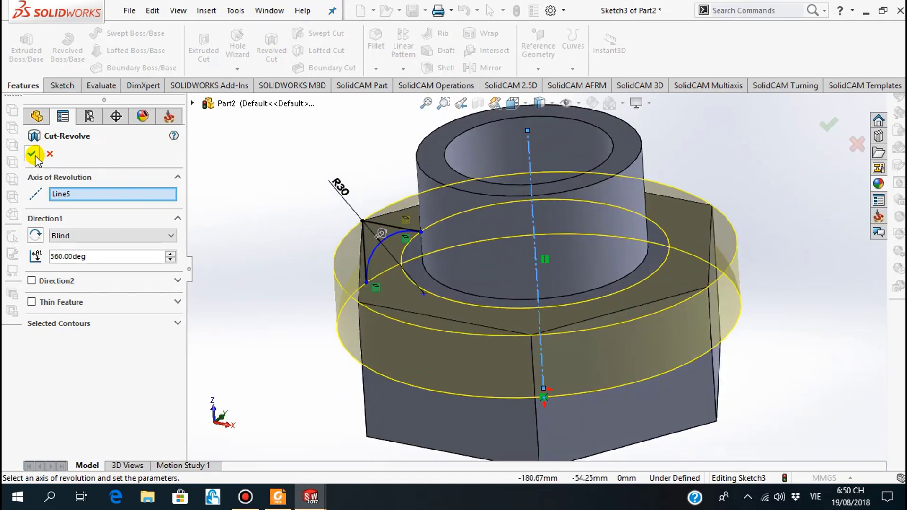
mouse_move(318, 356)
middle_down()
mouse_move(321, 294)
mouse_move(348, 381)
mouse_move(333, 307)
mouse_move(304, 286)
mouse_move(287, 296)
mouse_move(289, 278)
mouse_move(311, 328)
mouse_move(293, 378)
mouse_move(286, 320)
mouse_move(289, 405)
middle_up()
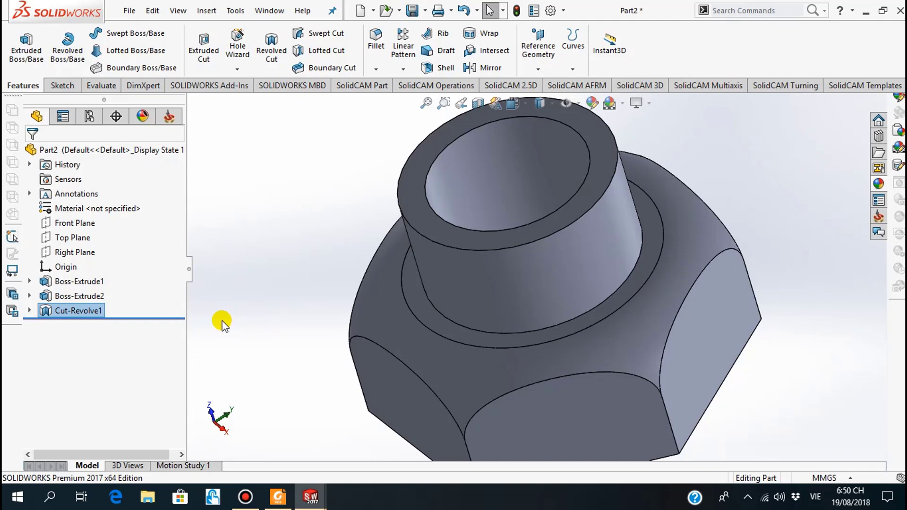
Assign 201 Annealed Stainless Steel (SS) to the part through the material editor
click(82, 211)
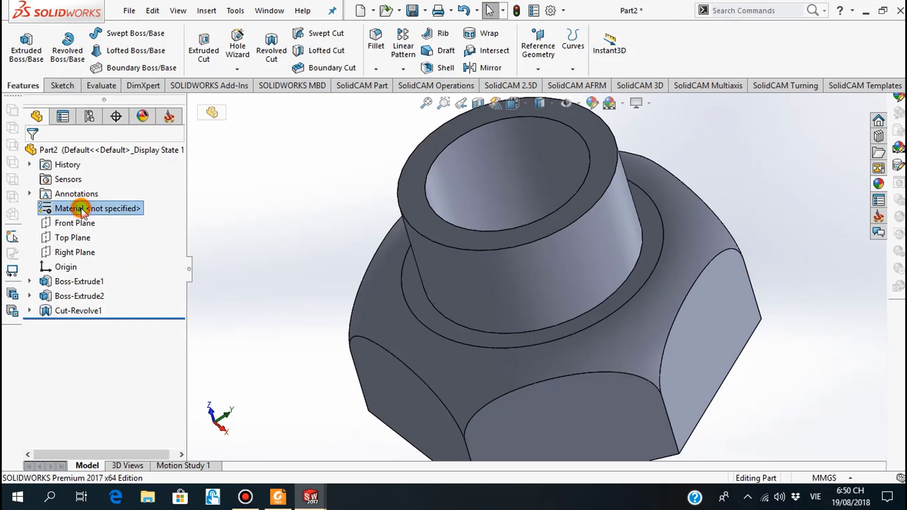
right_click(82, 211)
click(125, 210)
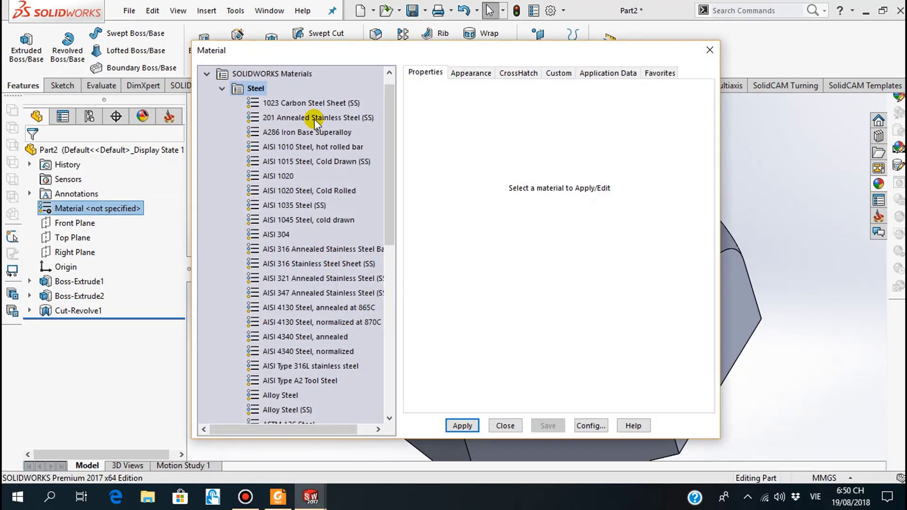
click(314, 118)
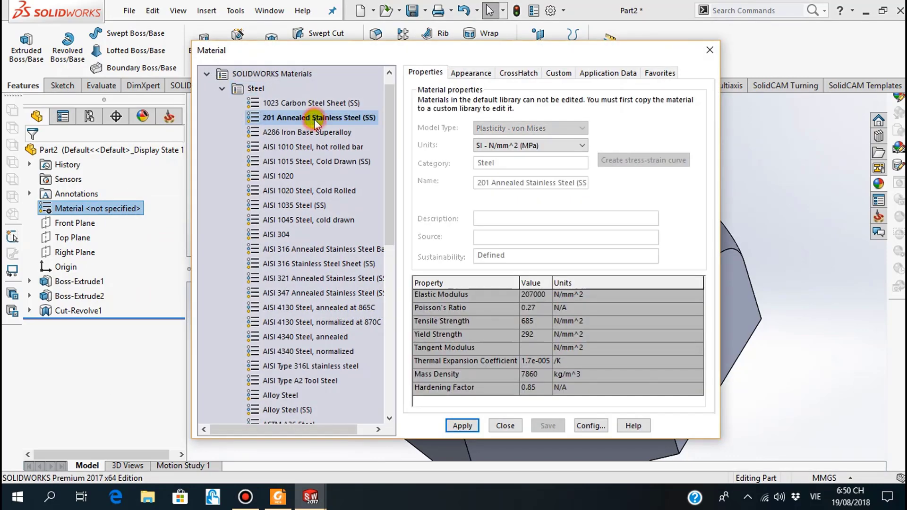
click(463, 426)
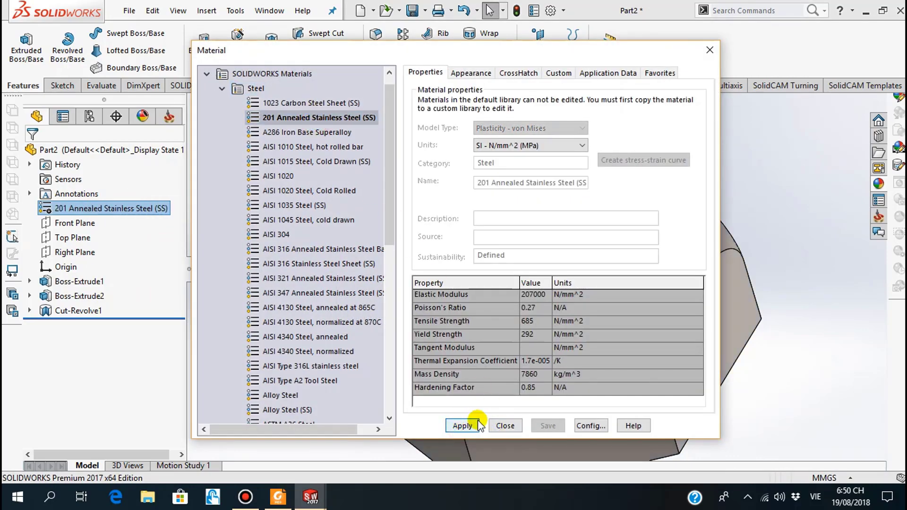
click(502, 426)
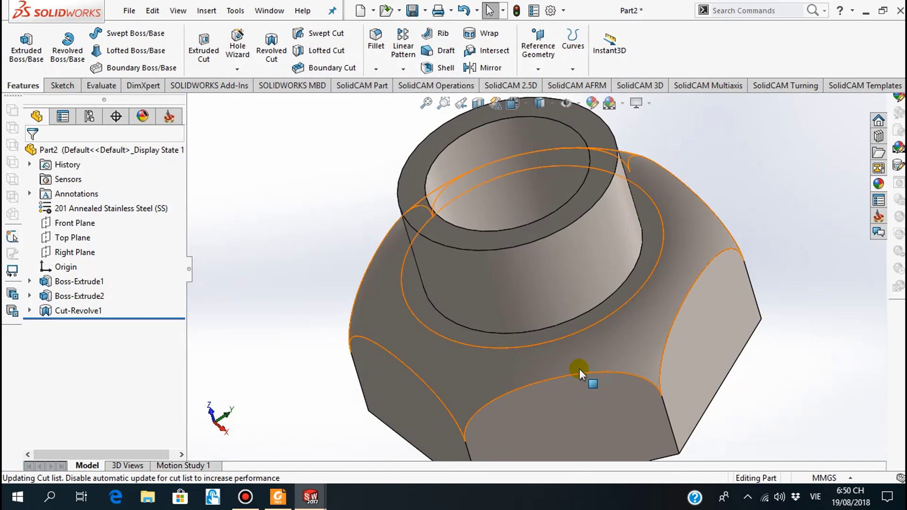
scroll(579, 370, down, 3)
mouse_move(579, 360)
middle_down()
mouse_move(500, 255)
mouse_move(534, 253)
mouse_move(535, 282)
mouse_move(523, 278)
mouse_move(538, 272)
middle_up()
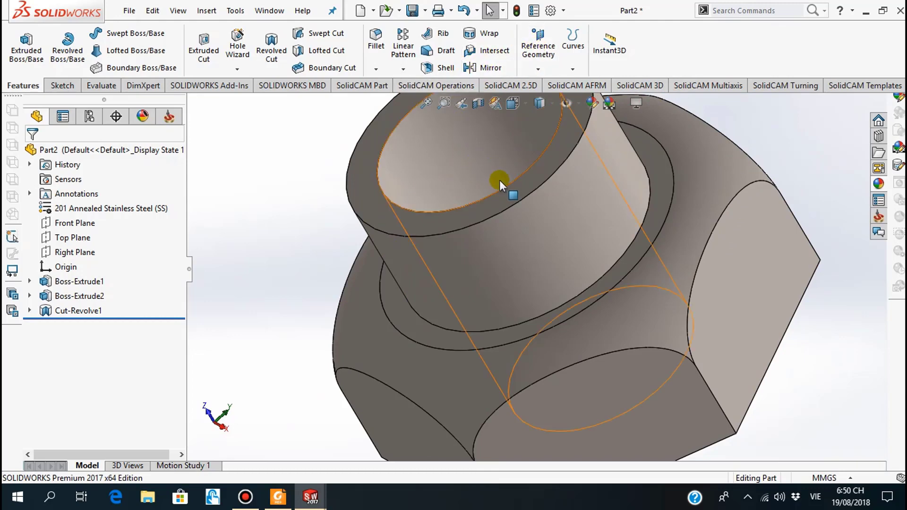
Apply a matte steel appearance to the whole part, tinted bright cyan
click(591, 103)
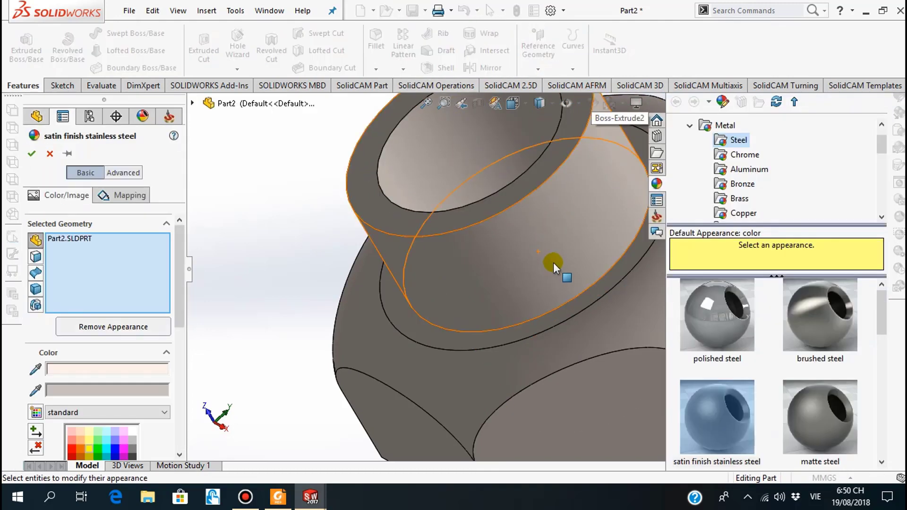
click(823, 413)
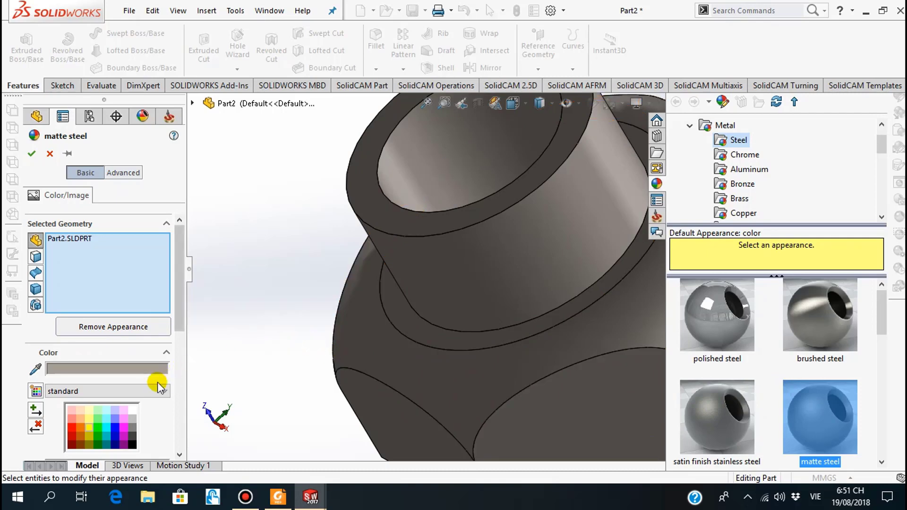
click(106, 427)
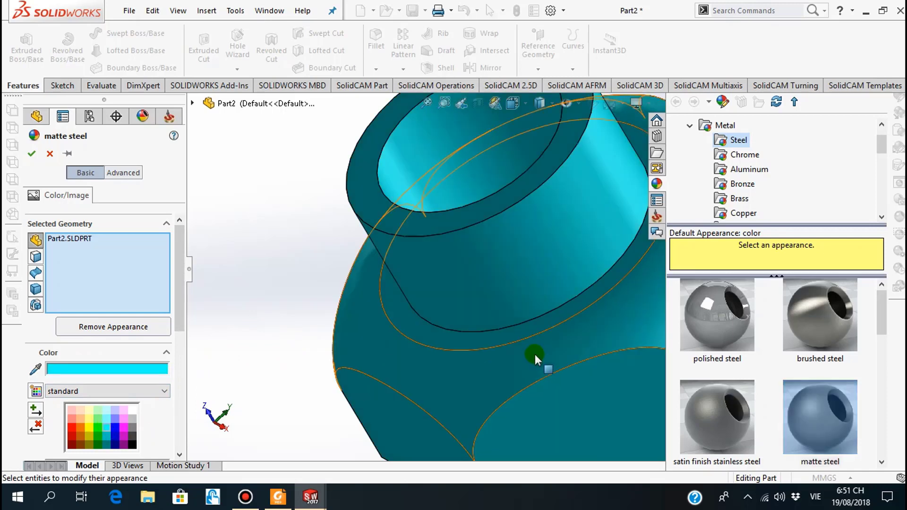
Try darker palette shades and settle on a brighter teal for the nut
scroll(548, 355, up, 2)
scroll(555, 355, up, 2)
scroll(569, 223, down, 3)
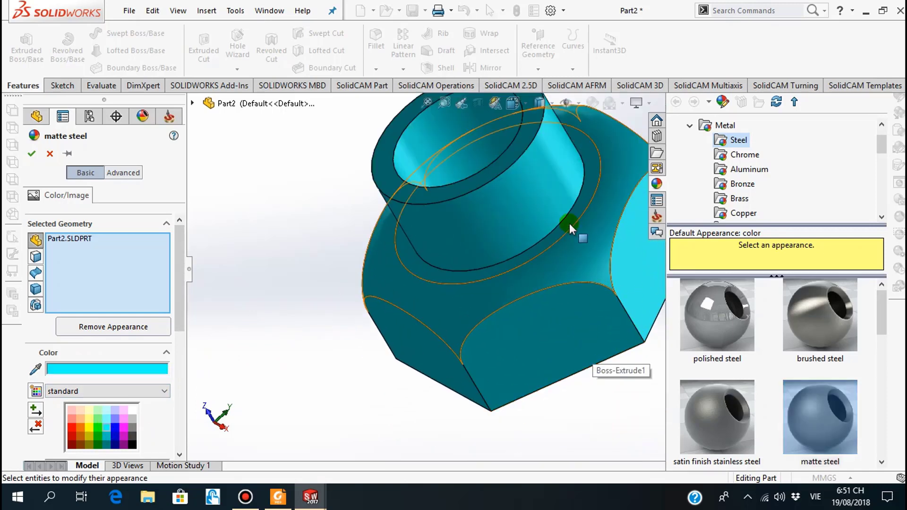
scroll(569, 212, up, 2)
scroll(554, 215, down, 2)
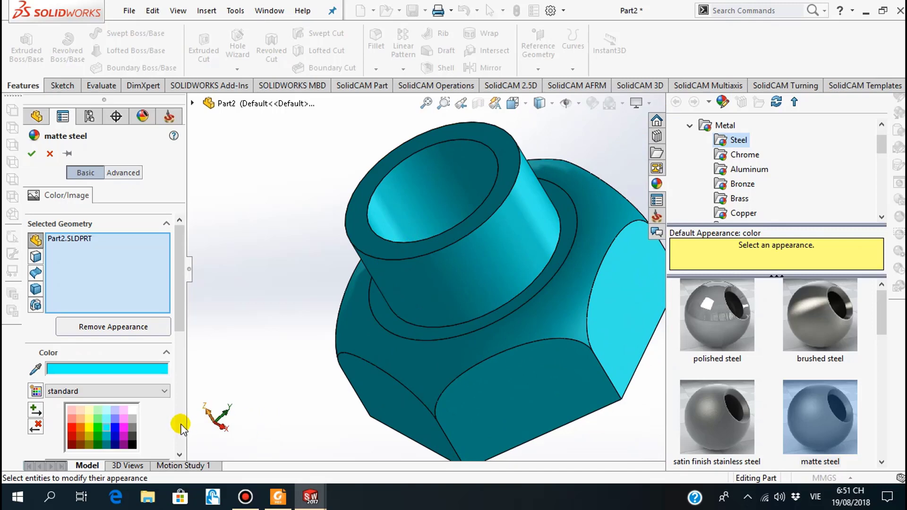
click(105, 438)
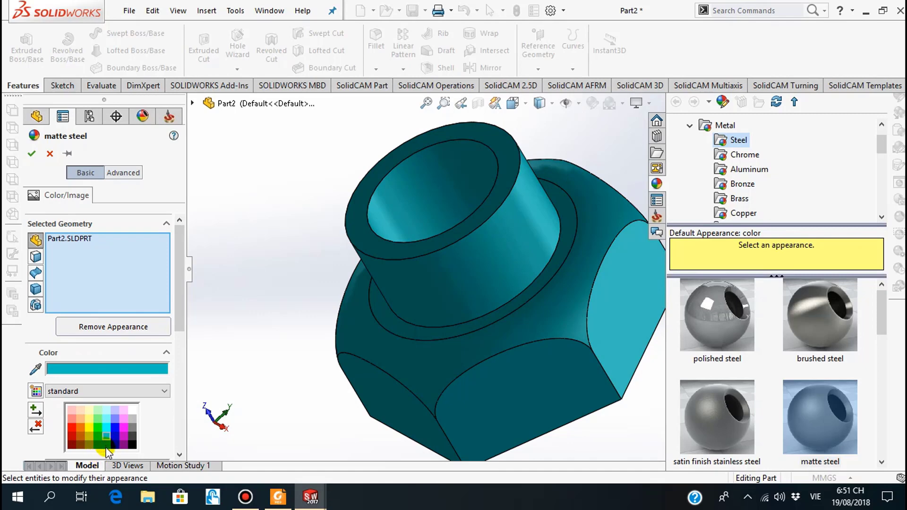
click(107, 447)
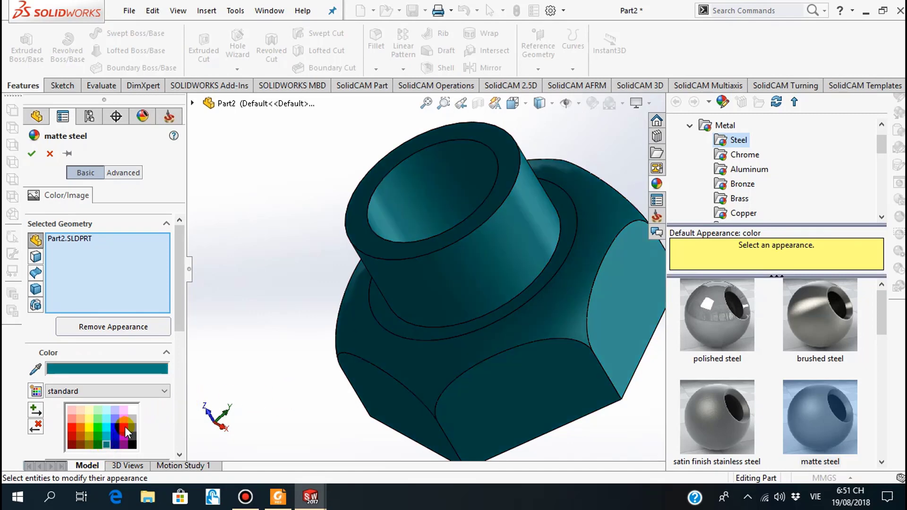
click(106, 435)
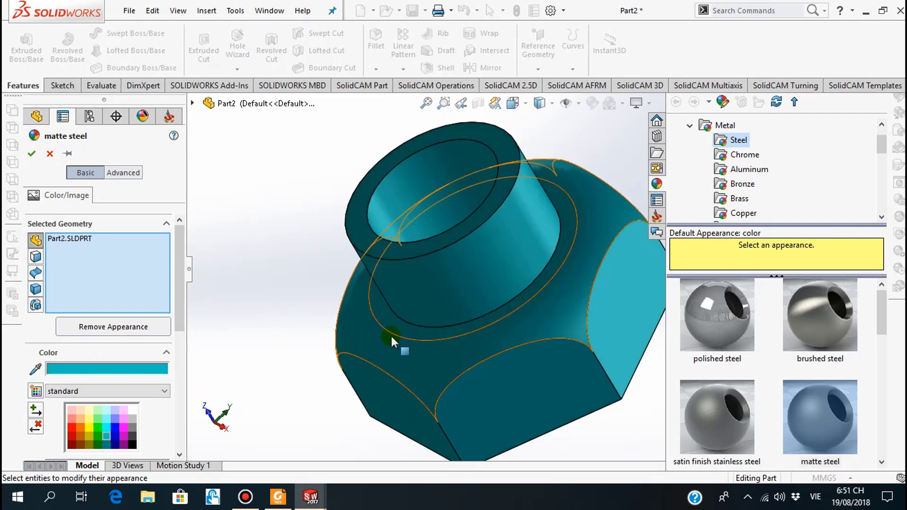
mouse_move(392, 337)
middle_down()
mouse_move(401, 364)
mouse_move(397, 345)
mouse_move(591, 257)
mouse_move(459, 200)
mouse_move(432, 223)
mouse_move(431, 209)
middle_up()
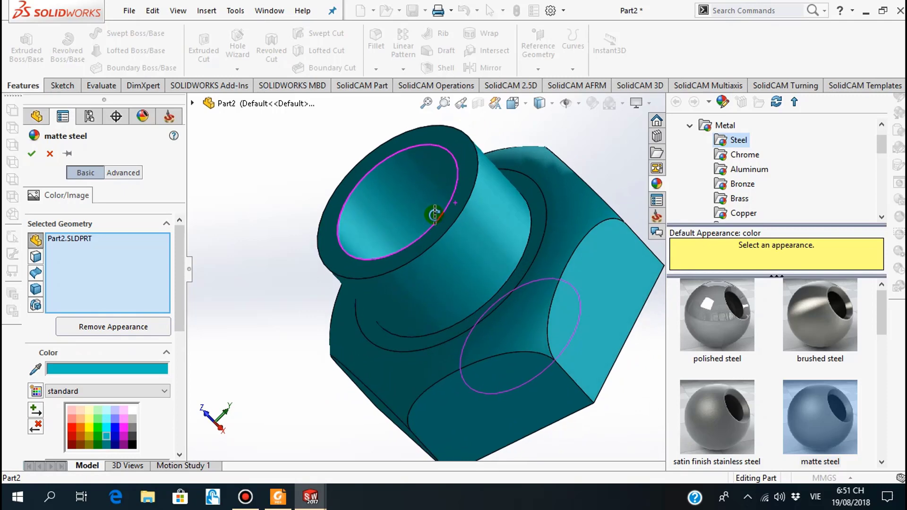
Accept the teal appearance, close the library, and inspect the nut and bore
click(31, 154)
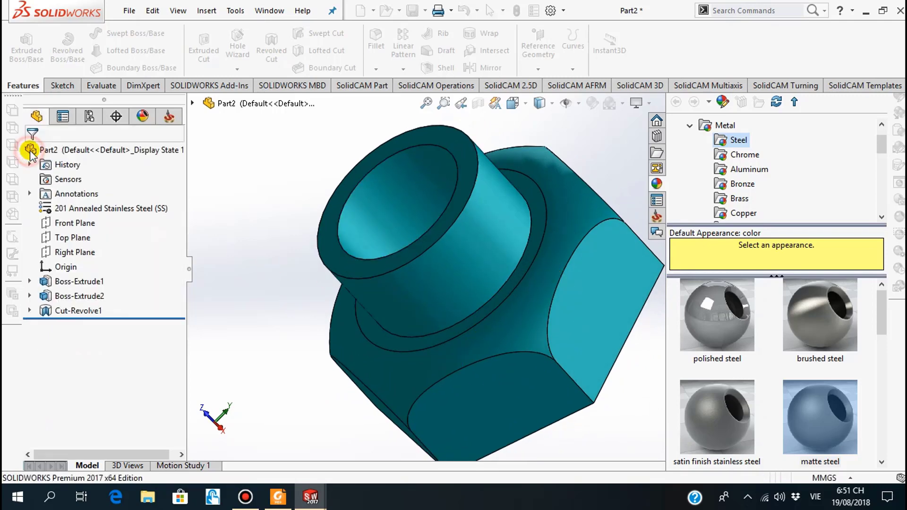
click(596, 165)
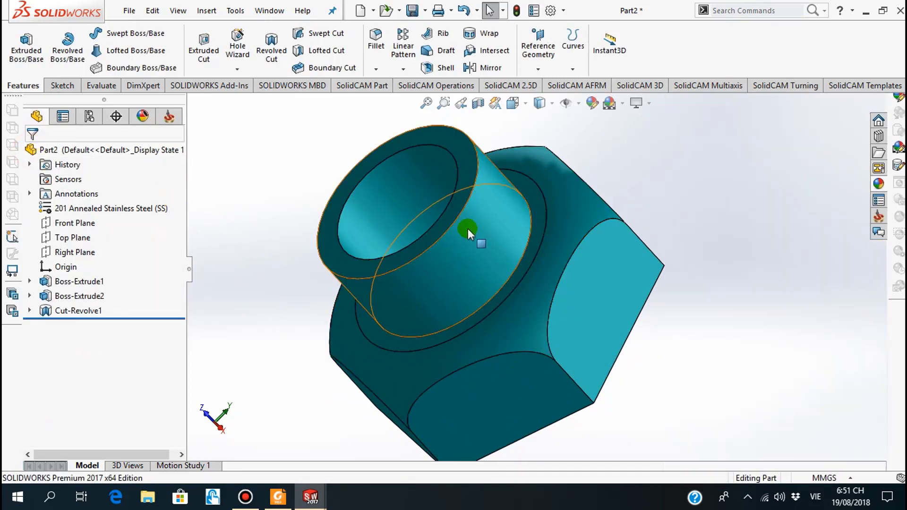
mouse_move(466, 229)
middle_down()
mouse_move(482, 260)
mouse_move(492, 202)
mouse_move(454, 190)
mouse_move(436, 217)
mouse_move(458, 219)
mouse_move(452, 258)
mouse_move(429, 267)
mouse_move(428, 293)
mouse_move(461, 304)
mouse_move(428, 297)
mouse_move(411, 208)
middle_up()
scroll(452, 259, down, 2)
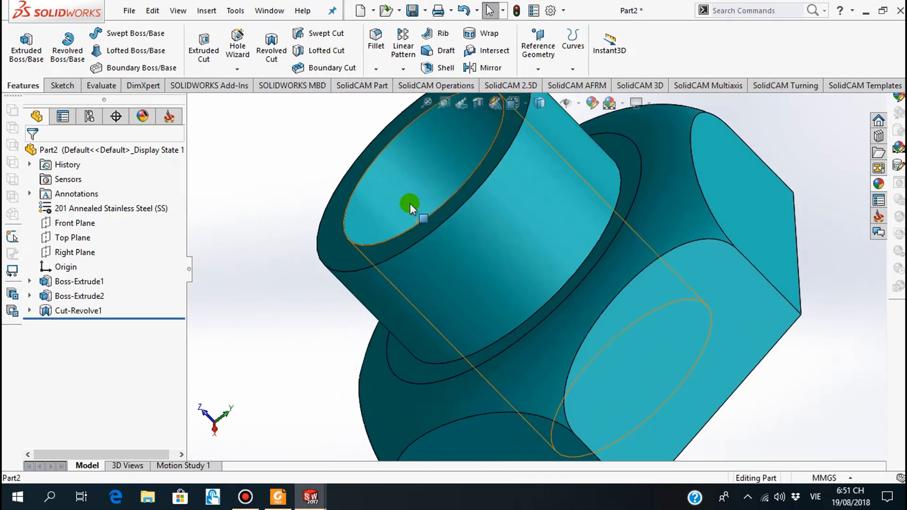
mouse_move(489, 262)
middle_down()
mouse_move(503, 300)
mouse_move(506, 284)
mouse_move(475, 216)
mouse_move(531, 279)
mouse_move(520, 255)
middle_up()
scroll(521, 255, down, 3)
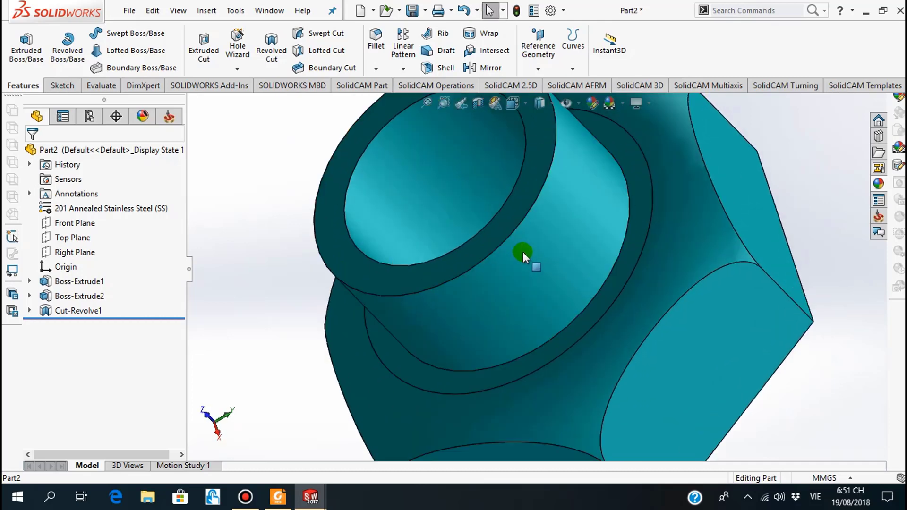
scroll(567, 305, up, 3)
mouse_move(567, 305)
middle_down()
mouse_move(381, 381)
mouse_move(522, 361)
mouse_move(387, 338)
middle_up()
scroll(522, 361, up, 2)
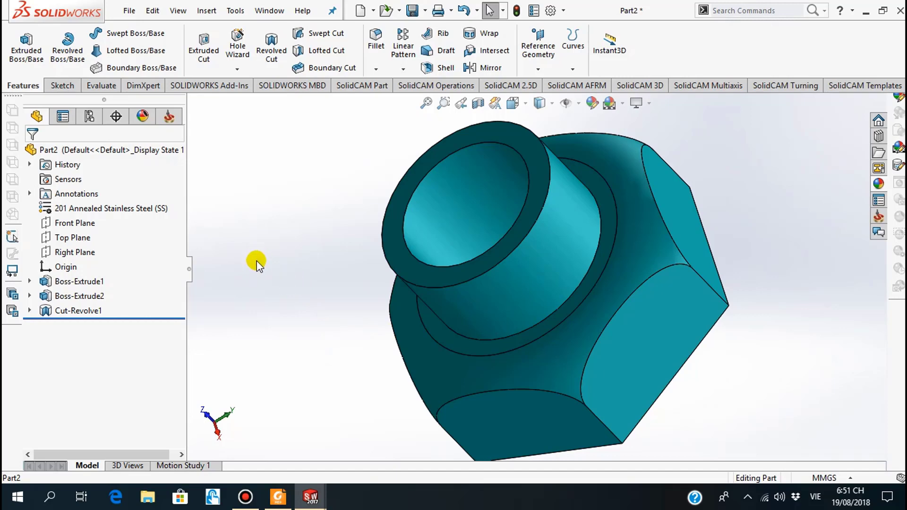
Save the part as Part5
click(411, 12)
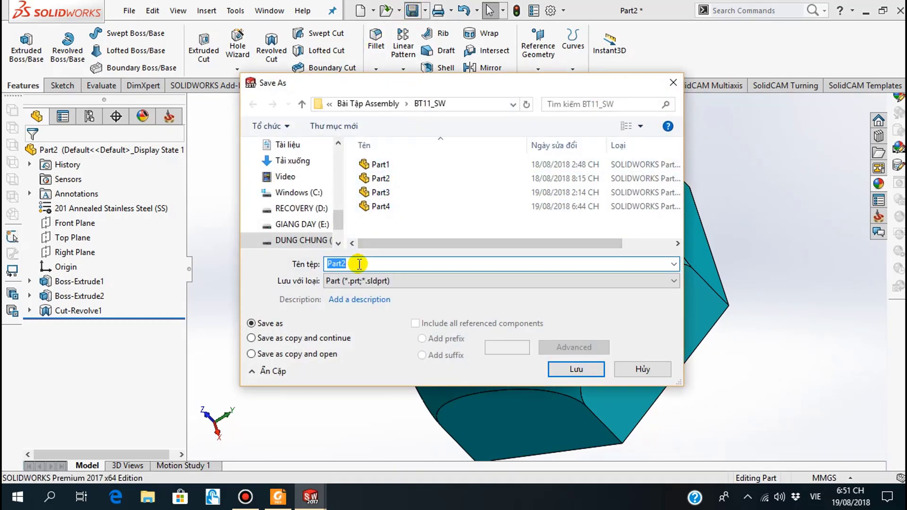
key(BackSpace)
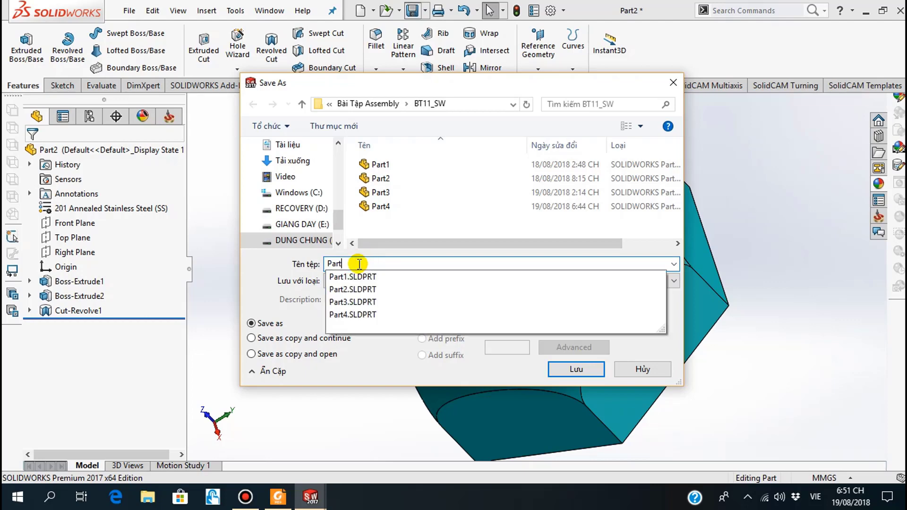
text(5)
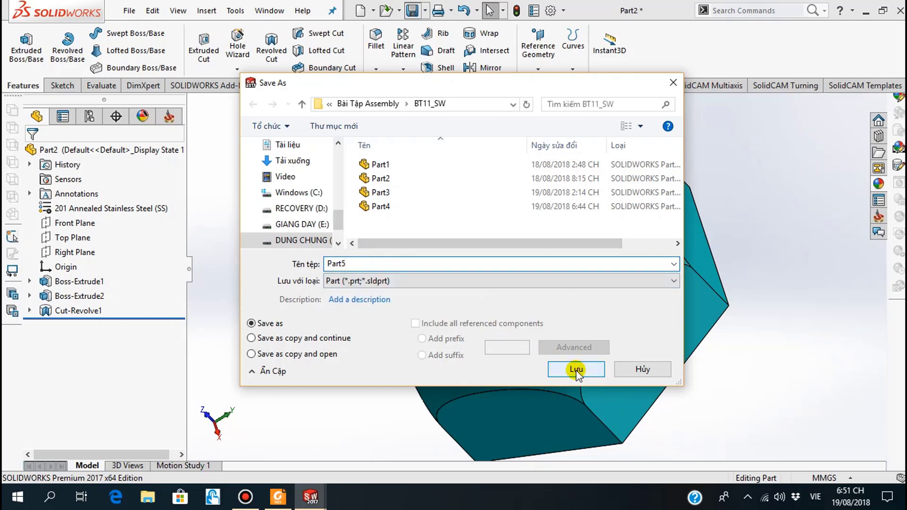
click(576, 370)
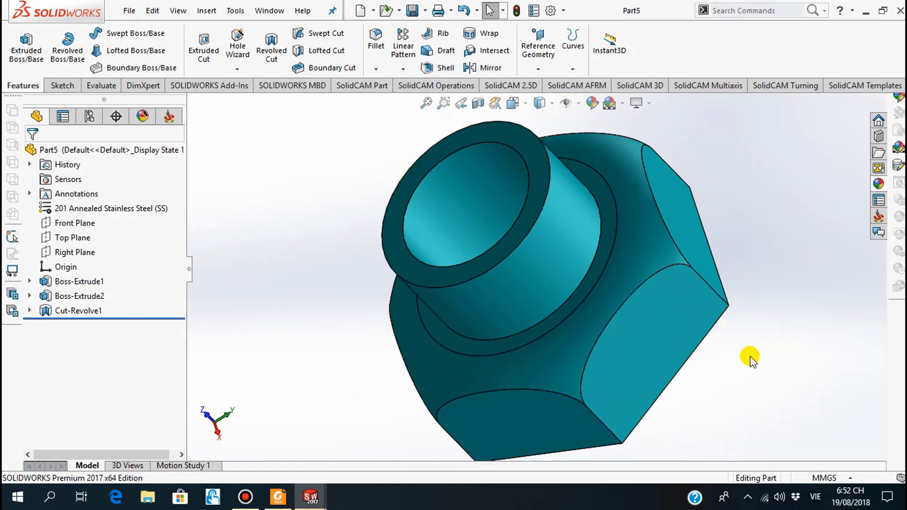
mouse_move(554, 284)
middle_down()
mouse_move(630, 301)
mouse_move(699, 296)
mouse_move(678, 269)
mouse_move(569, 219)
mouse_move(621, 222)
mouse_move(538, 241)
mouse_move(543, 176)
mouse_move(563, 156)
mouse_move(528, 230)
mouse_move(433, 233)
mouse_move(365, 264)
mouse_move(390, 265)
mouse_move(537, 354)
mouse_move(531, 318)
mouse_move(547, 308)
mouse_move(557, 324)
mouse_move(537, 318)
mouse_move(520, 330)
mouse_move(647, 339)
middle_up()
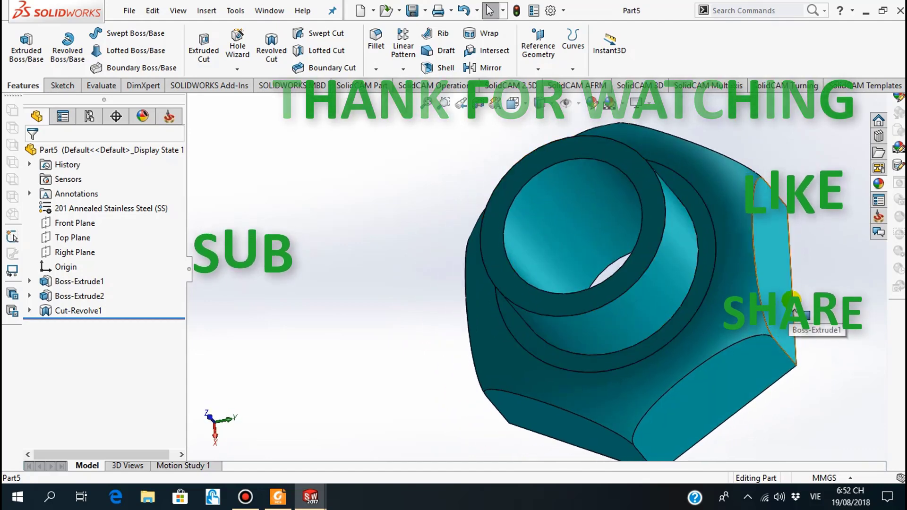
scroll(798, 297, down, 2)
scroll(756, 288, down, 2)
scroll(571, 271, up, 2)
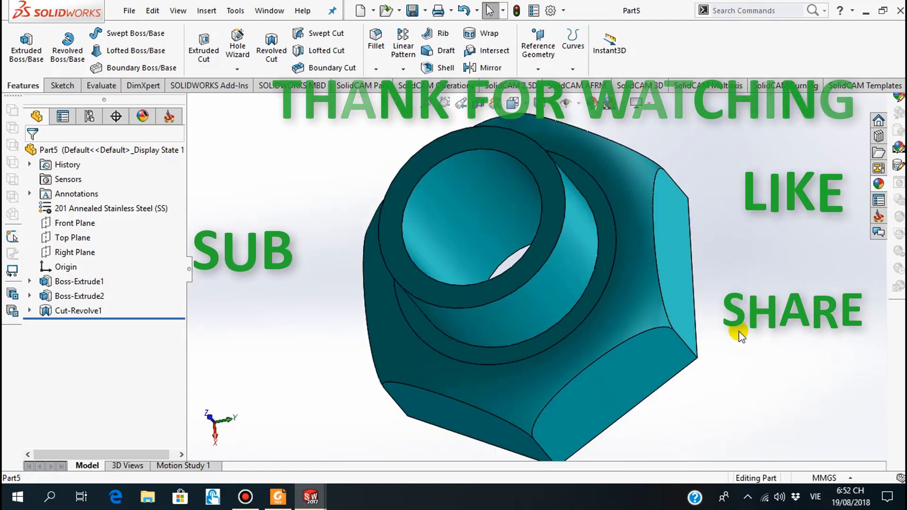
scroll(730, 321, down, 2)
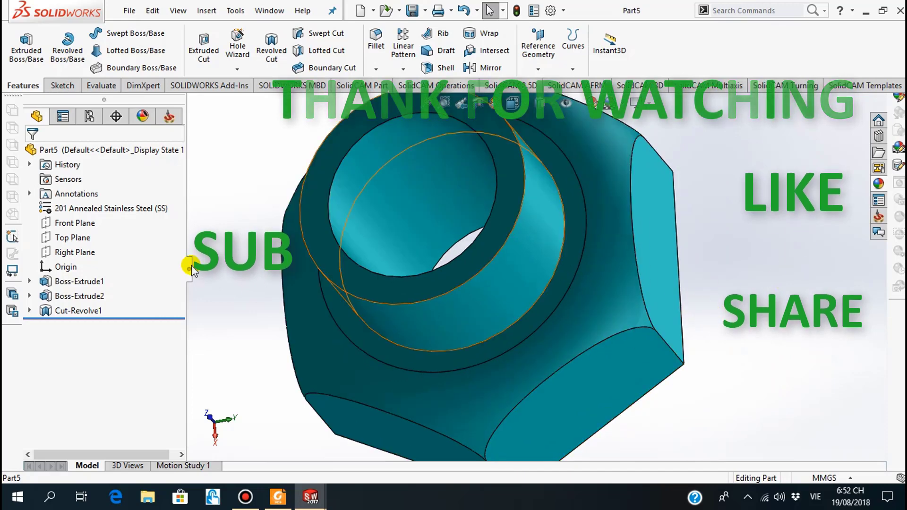
right_click(202, 210)
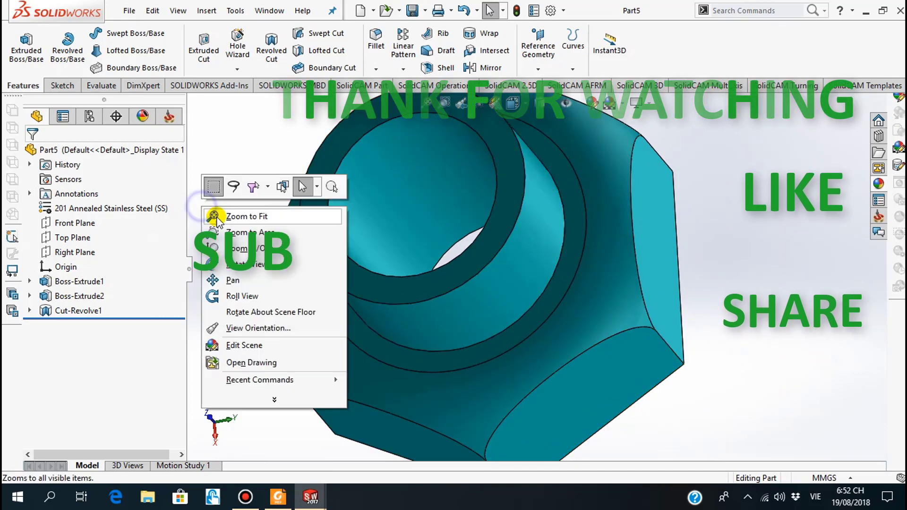
click(218, 278)
drag(350, 219, 414, 229)
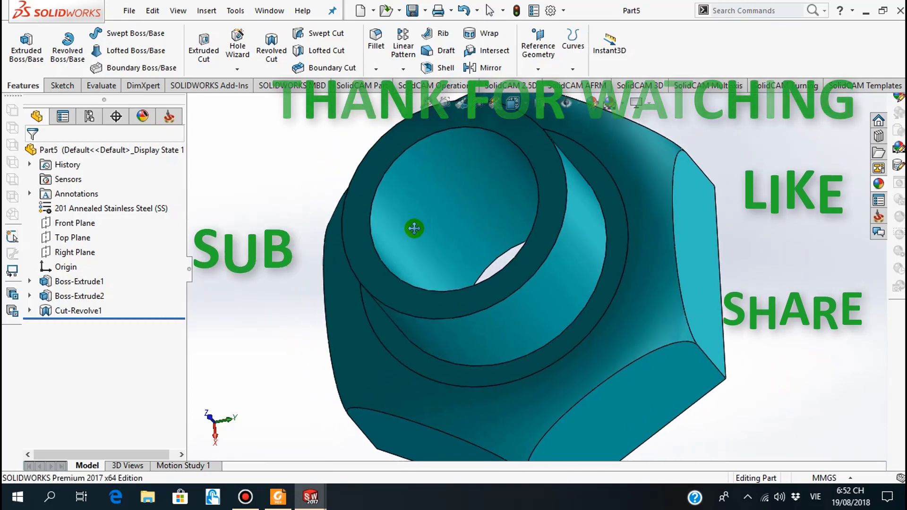
right_click(261, 249)
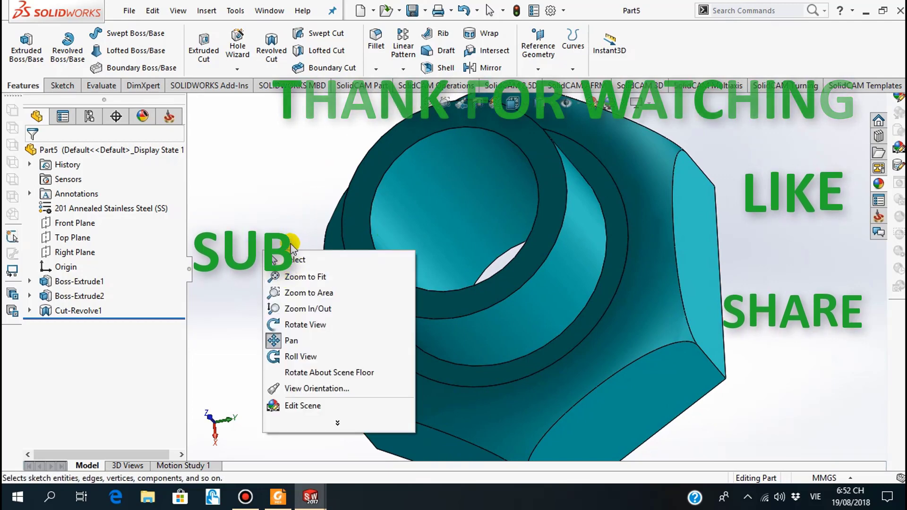
click(277, 259)
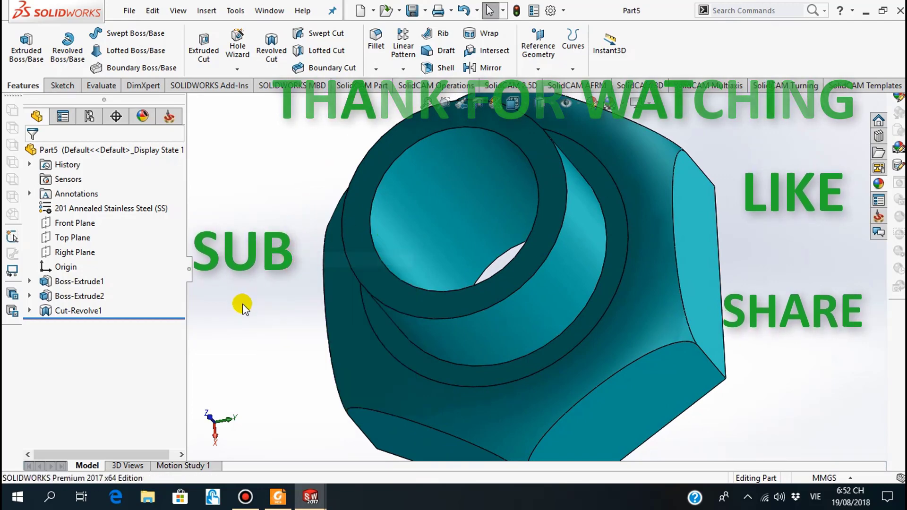